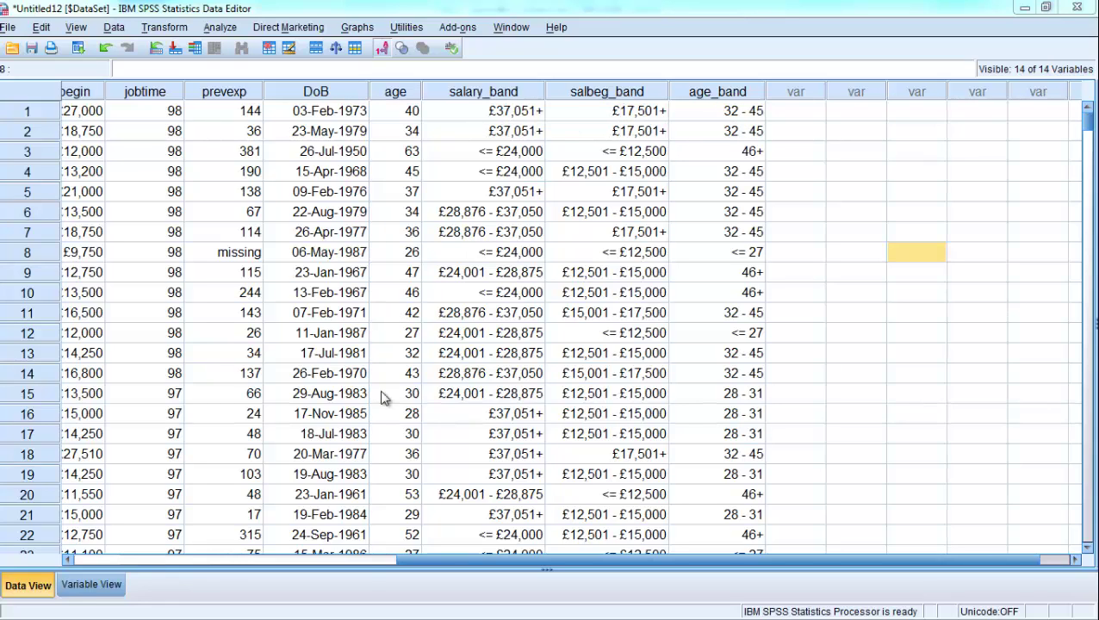
Start a Frequencies analysis with Employment Category [jobcat] as its variable and enlarge the dialog to show the full variable labels.
{"action": "left_click_drag", "start_coordinate": [433, 559], "coordinate": [106, 558]}
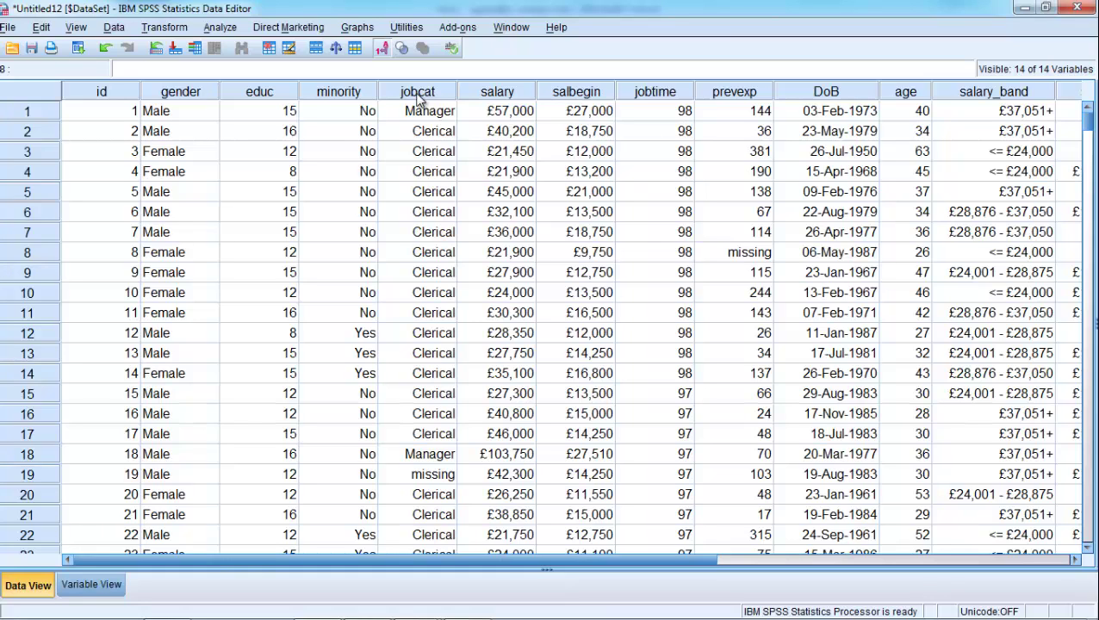
{"action": "left_click", "coordinate": [213, 31]}
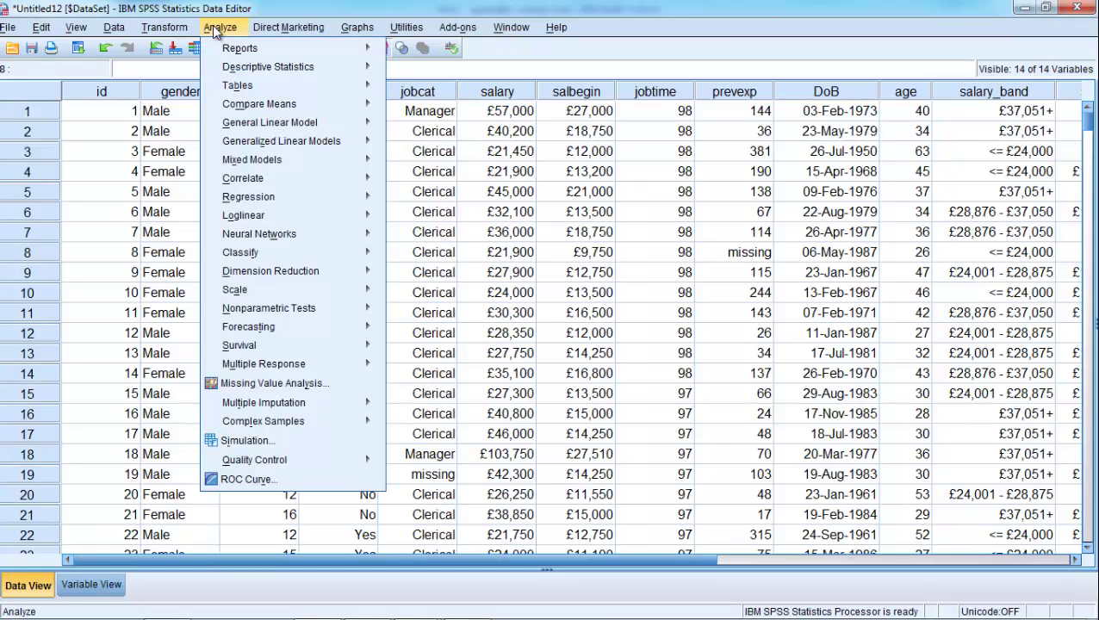
{"action": "mouse_move", "coordinate": [245, 69]}
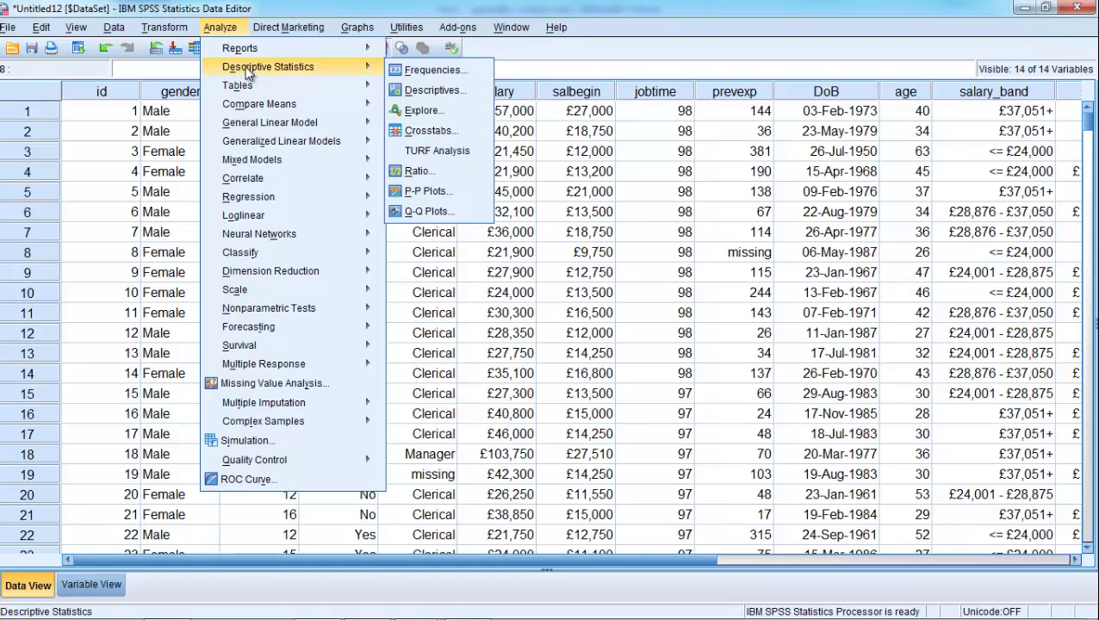
{"action": "left_click", "coordinate": [419, 69]}
{"action": "left_click_drag", "start_coordinate": [498, 199], "coordinate": [406, 161]}
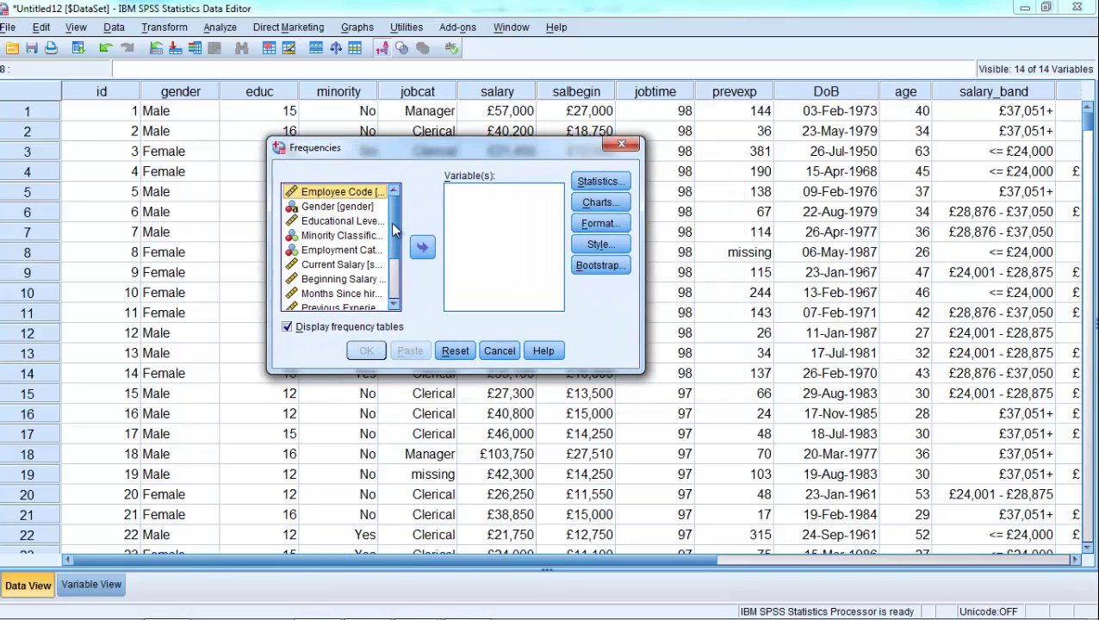
{"action": "scroll", "coordinate": [390, 226], "scroll_direction": "down", "scroll_amount": 1}
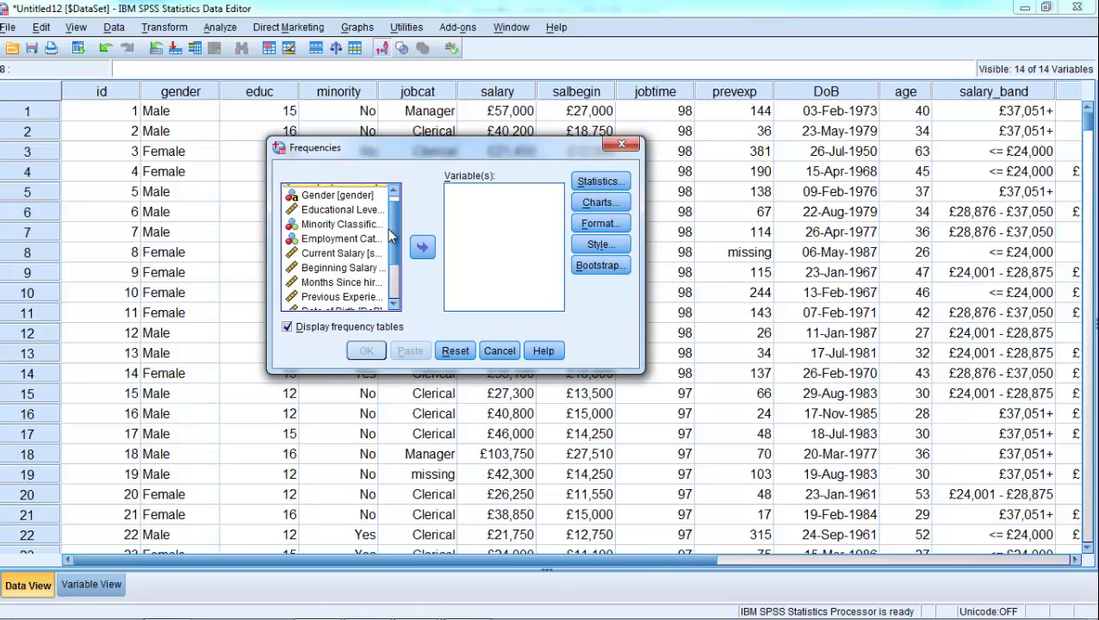
{"action": "left_click_drag", "start_coordinate": [354, 239], "coordinate": [448, 219]}
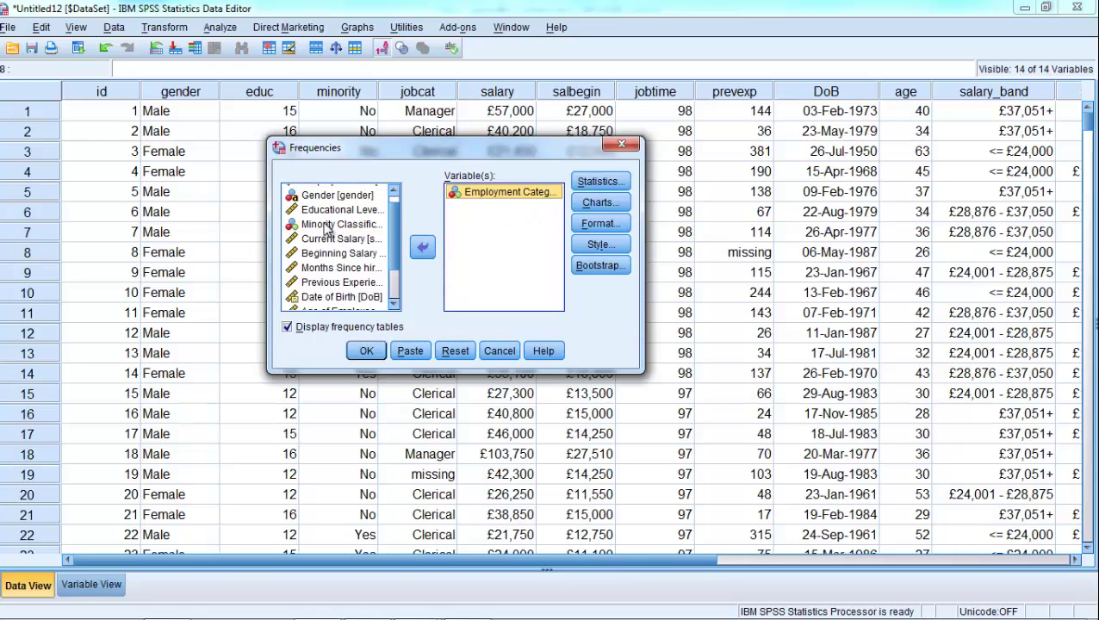
{"action": "left_click_drag", "start_coordinate": [641, 372], "coordinate": [764, 466]}
Inspect the variable information and value labels of Minority Classification [minority] within the Frequencies dialog.
{"action": "right_click", "coordinate": [326, 264]}
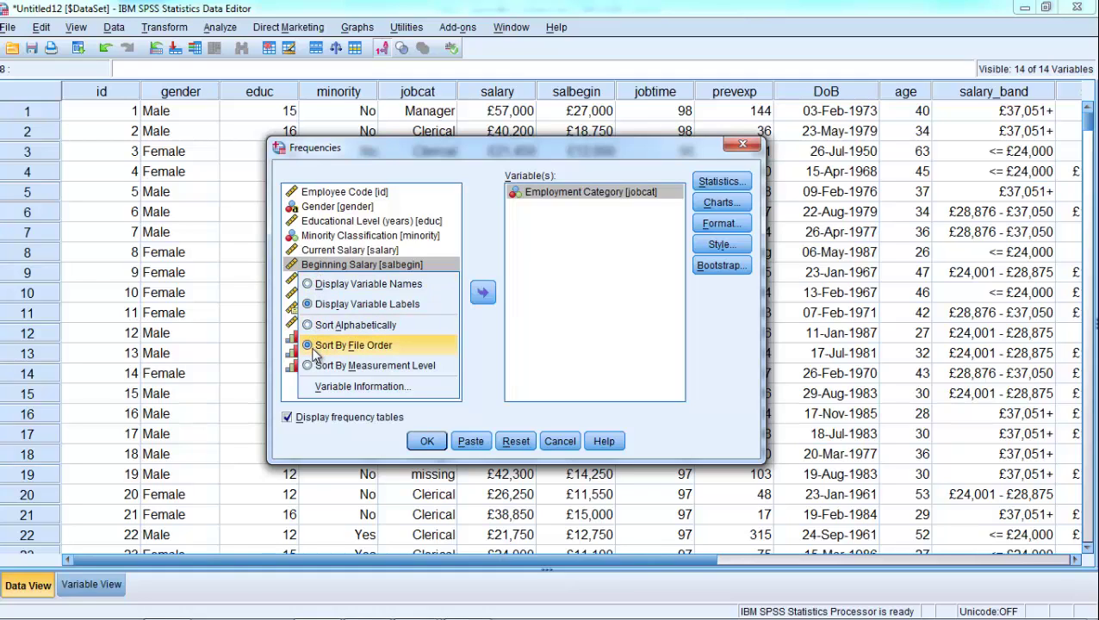
{"action": "left_click", "coordinate": [326, 239]}
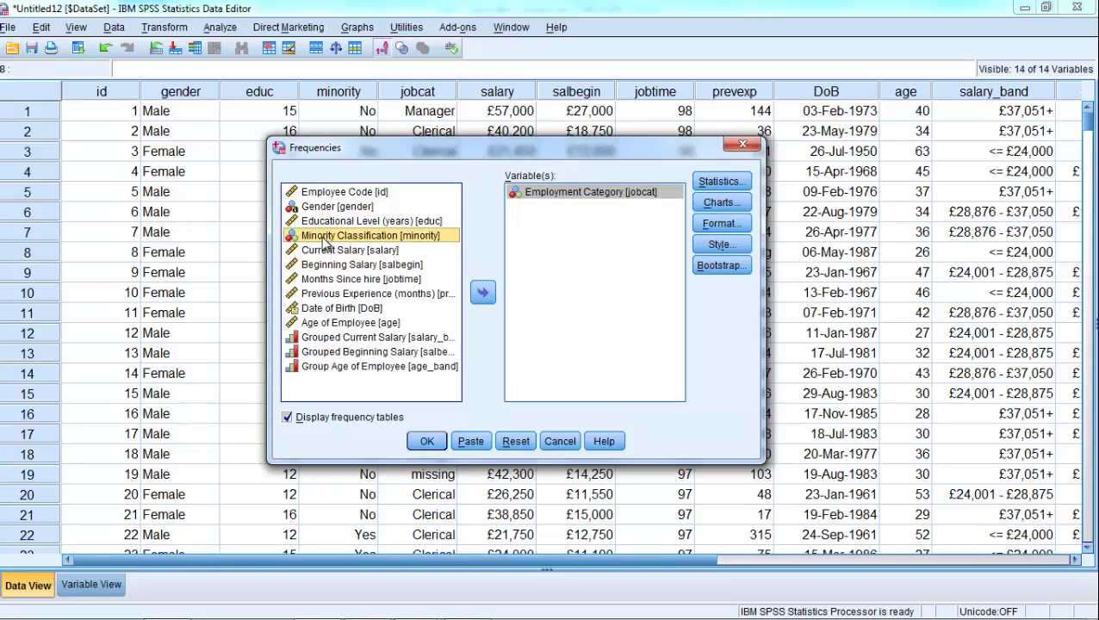
{"action": "right_click", "coordinate": [326, 244]}
{"action": "left_click", "coordinate": [344, 360]}
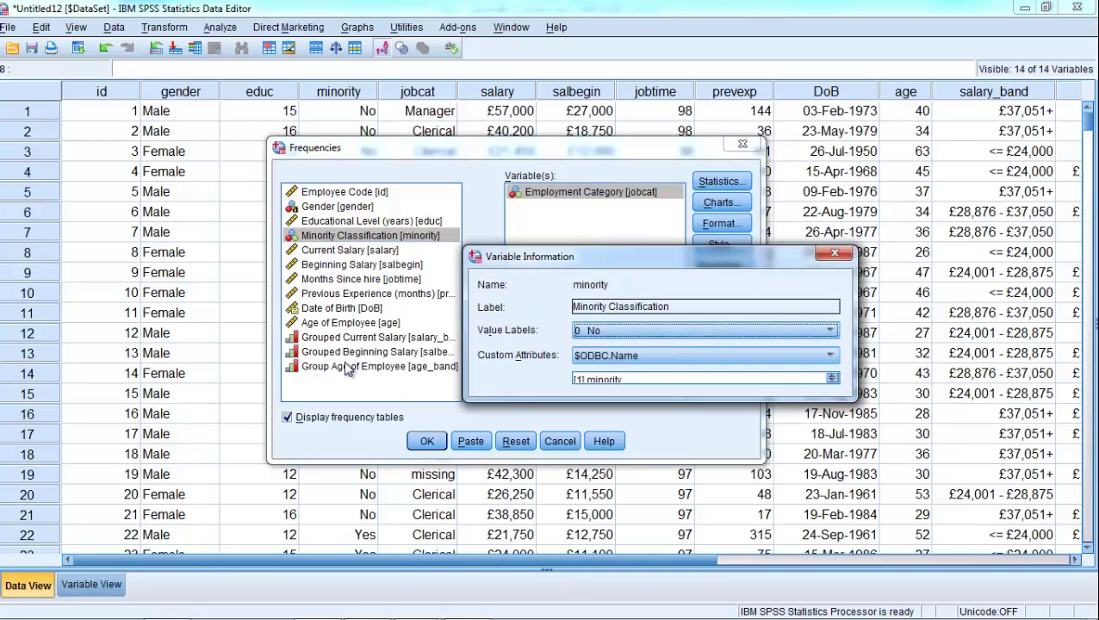
{"action": "left_click", "coordinate": [648, 333]}
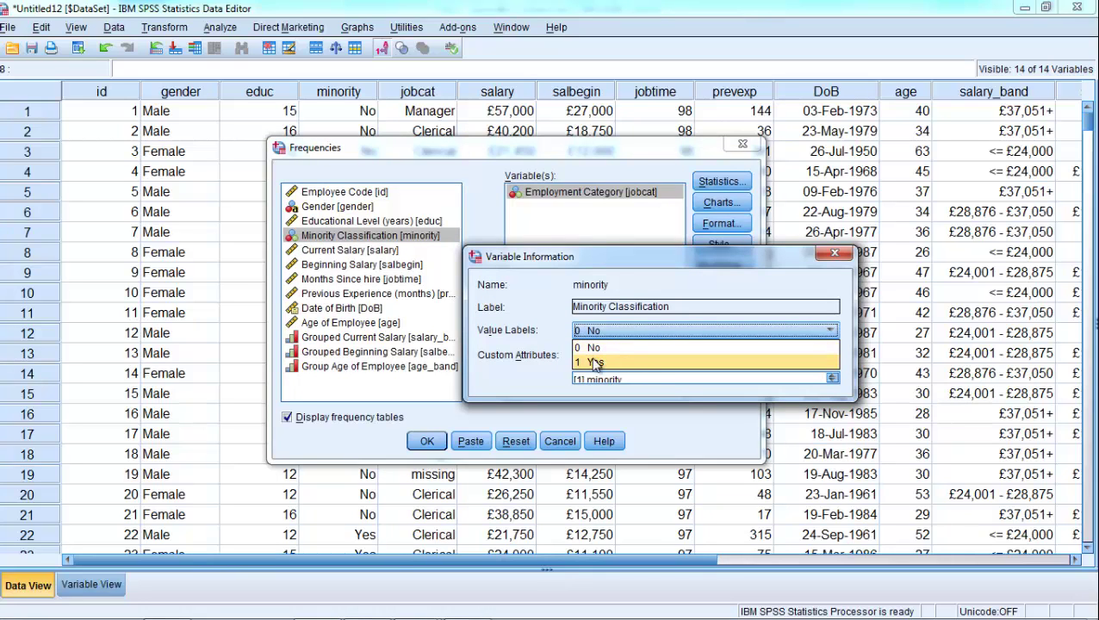
{"action": "left_click", "coordinate": [535, 360]}
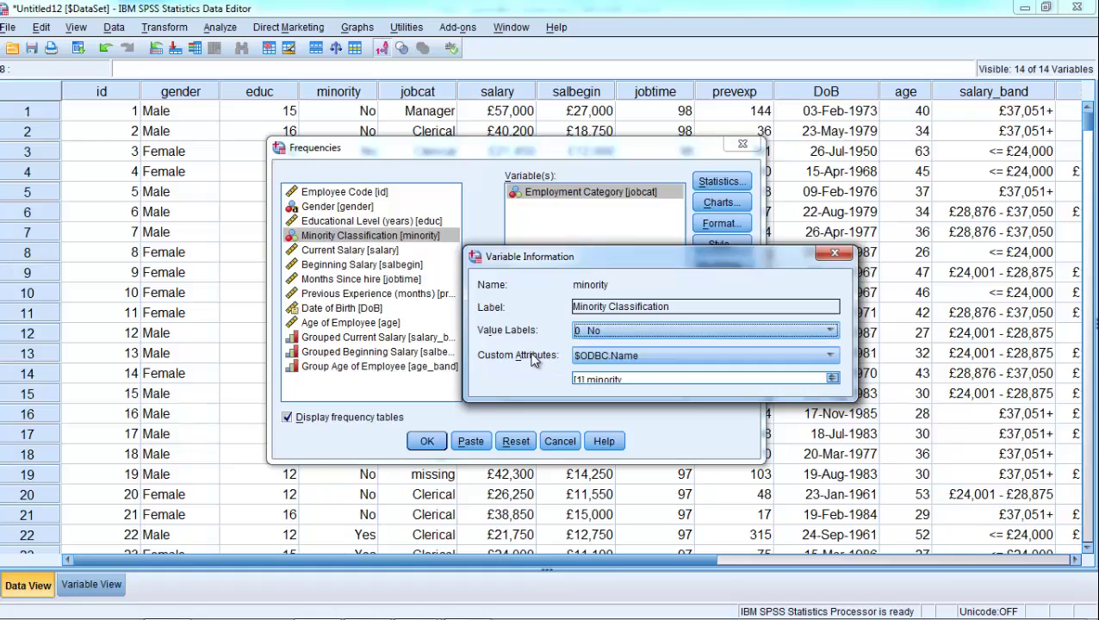
{"action": "left_click", "coordinate": [833, 255]}
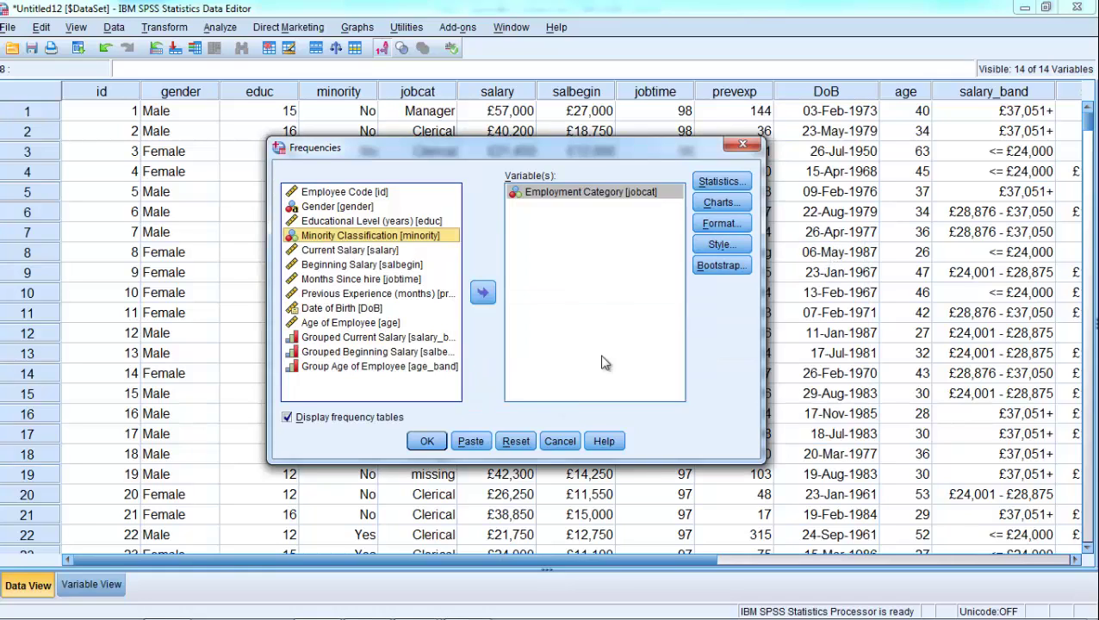
Add pie charts to the Employment Category frequencies and run the analysis.
{"action": "left_click", "coordinate": [723, 203]}
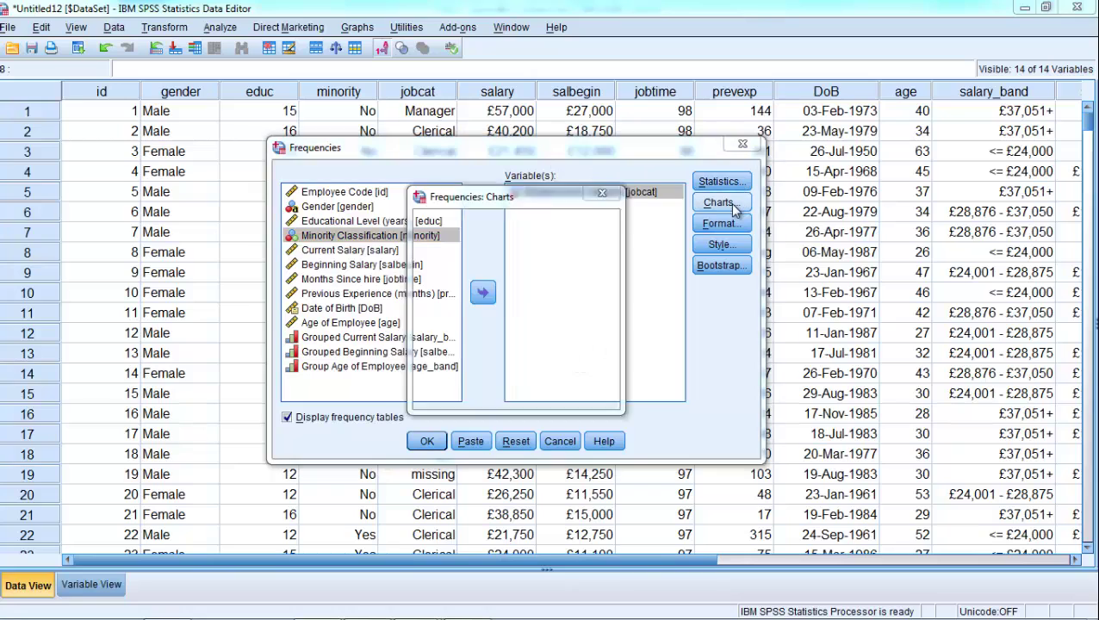
{"action": "left_click", "coordinate": [447, 281]}
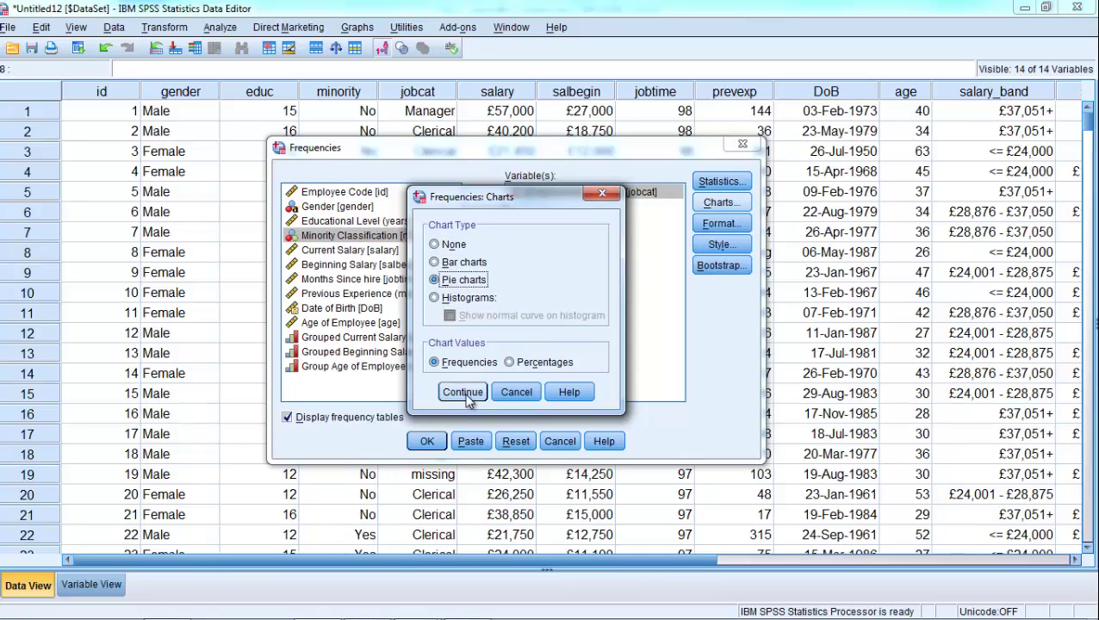
{"action": "left_click", "coordinate": [462, 393]}
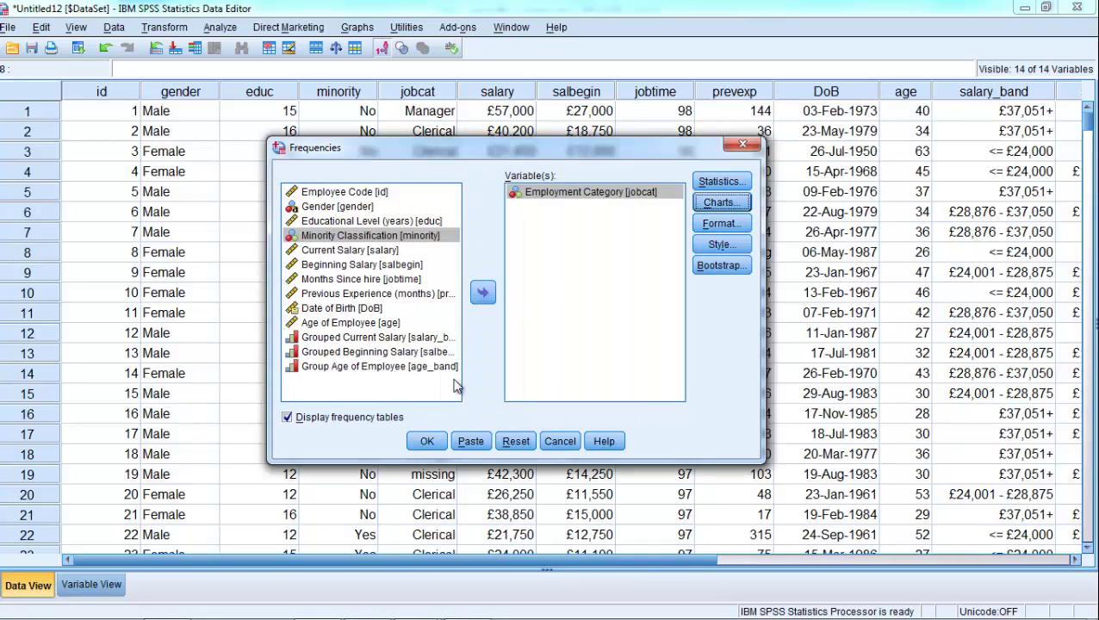
{"action": "left_click", "coordinate": [427, 441]}
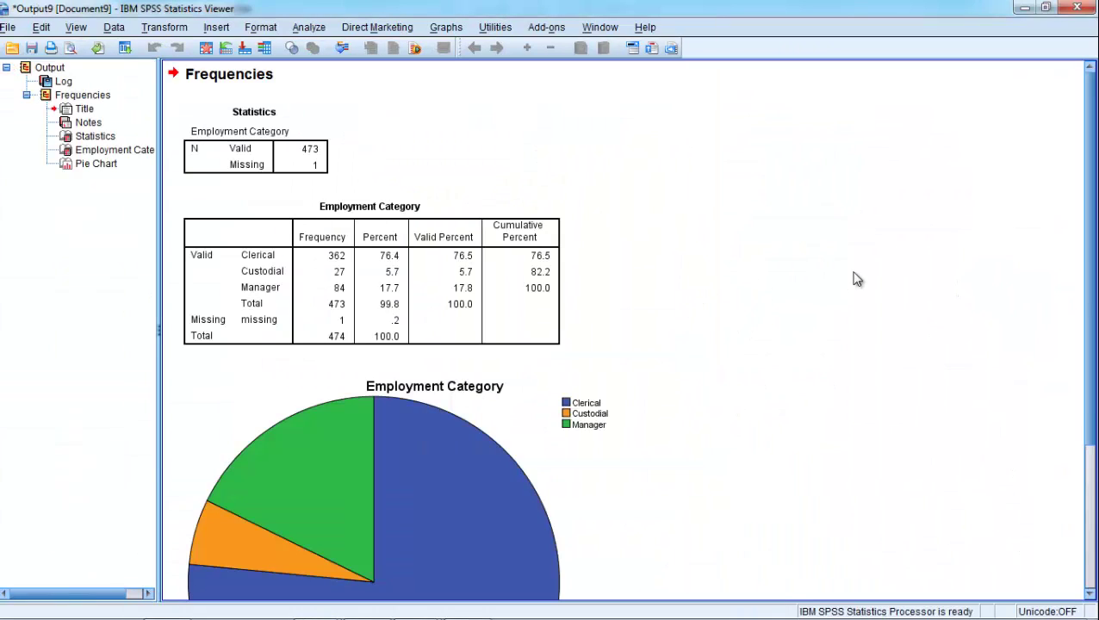
{"action": "left_click_drag", "start_coordinate": [1087, 235], "coordinate": [1088, 282]}
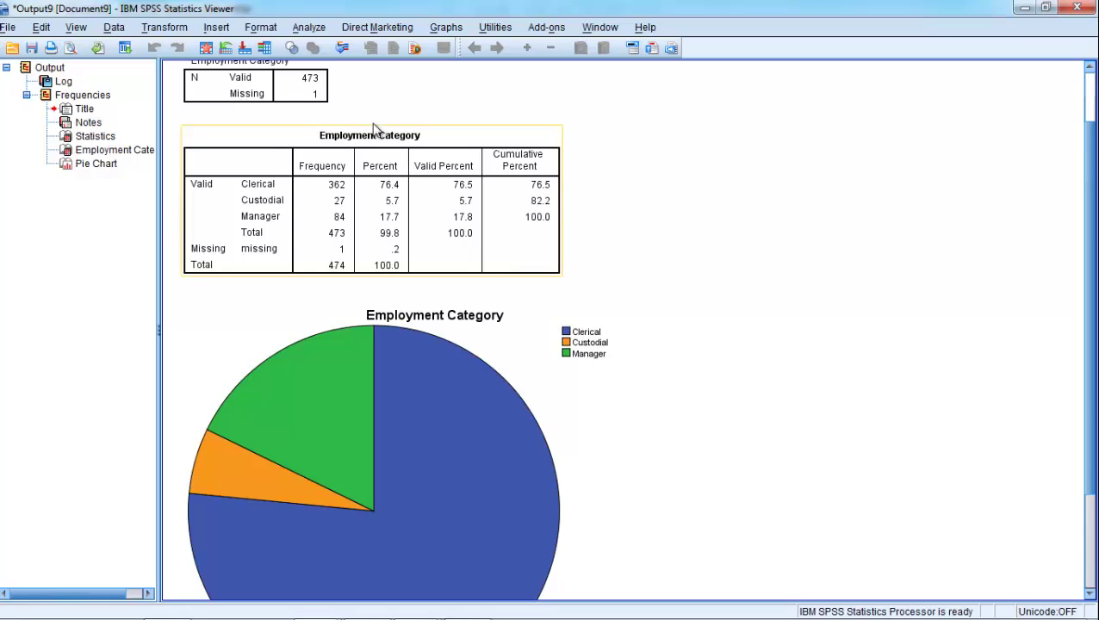
Return to the data and start a Descriptives analysis with Educational Level (years) as its first variable.
{"action": "left_click", "coordinate": [204, 53]}
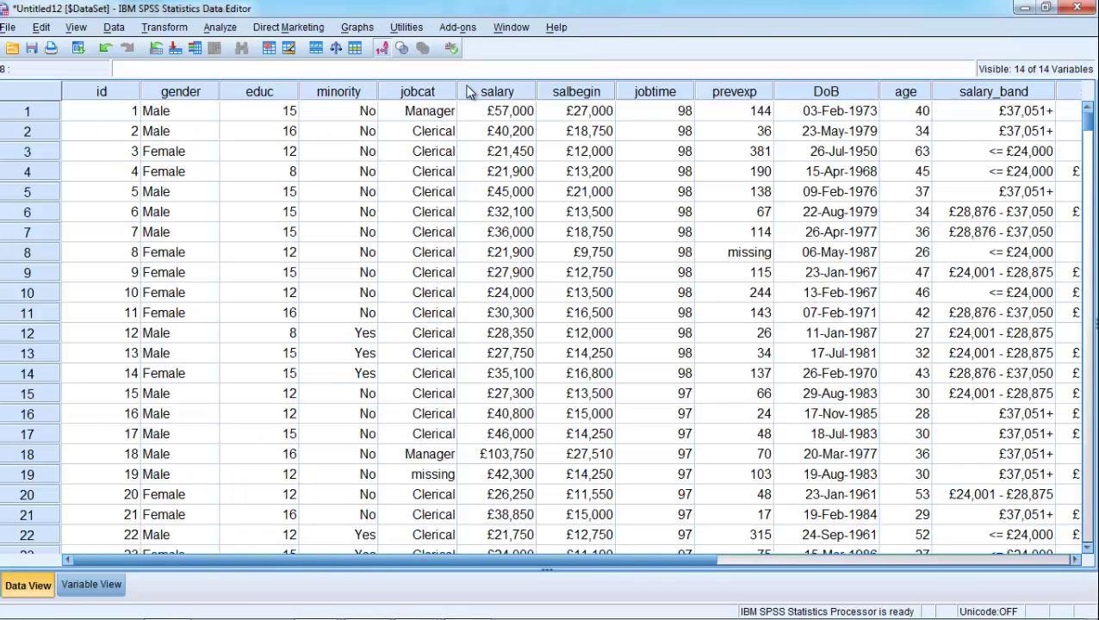
{"action": "left_click", "coordinate": [212, 32]}
{"action": "mouse_move", "coordinate": [242, 66]}
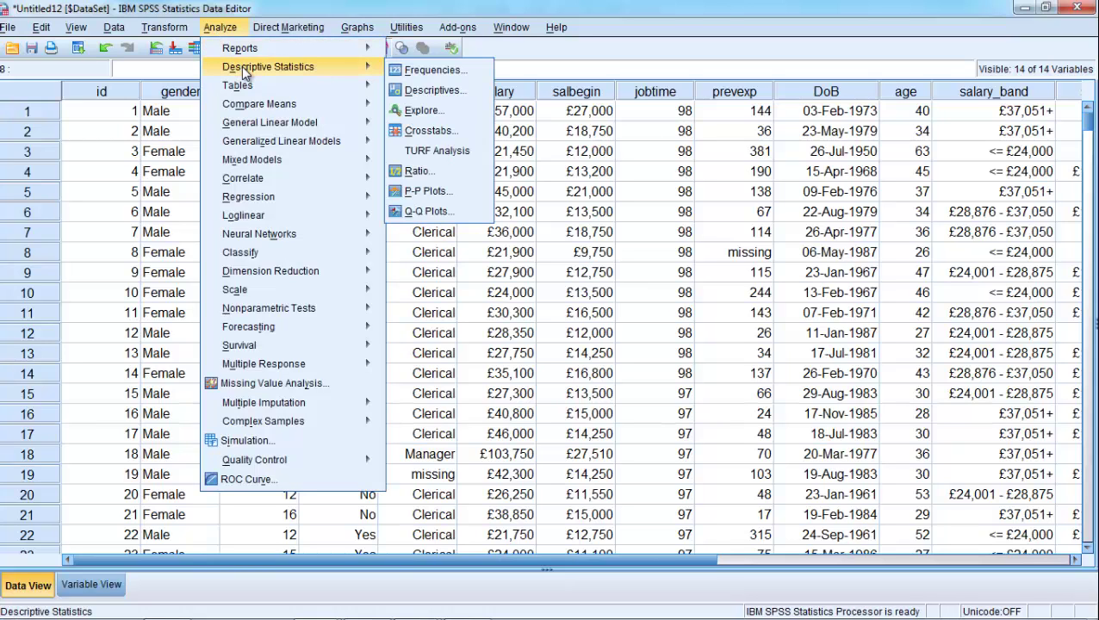
{"action": "left_click", "coordinate": [417, 92]}
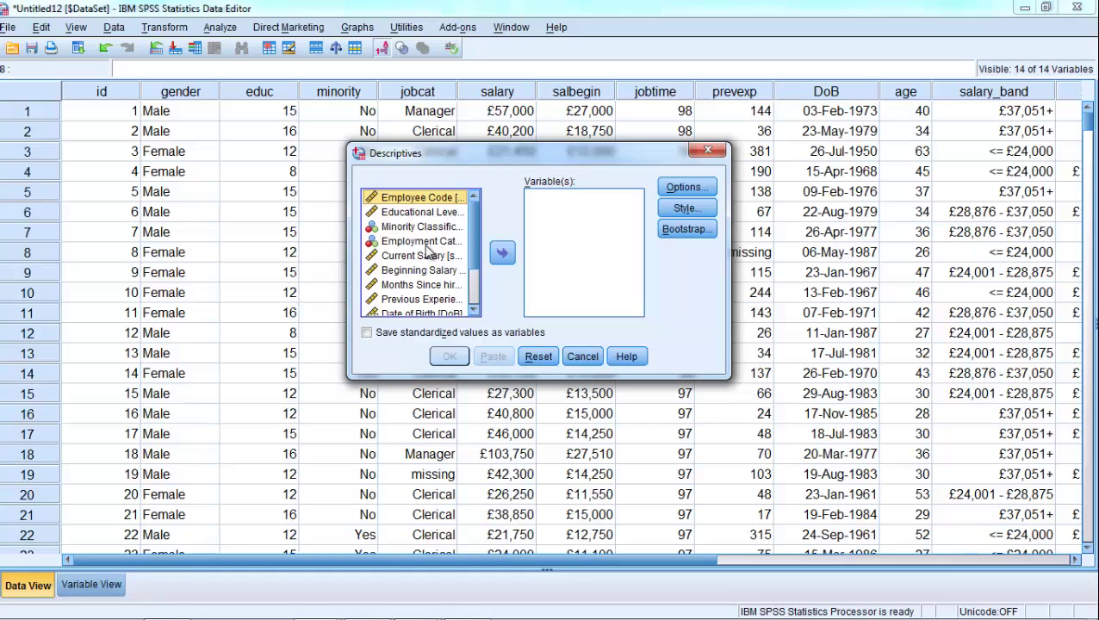
{"action": "left_click", "coordinate": [427, 212]}
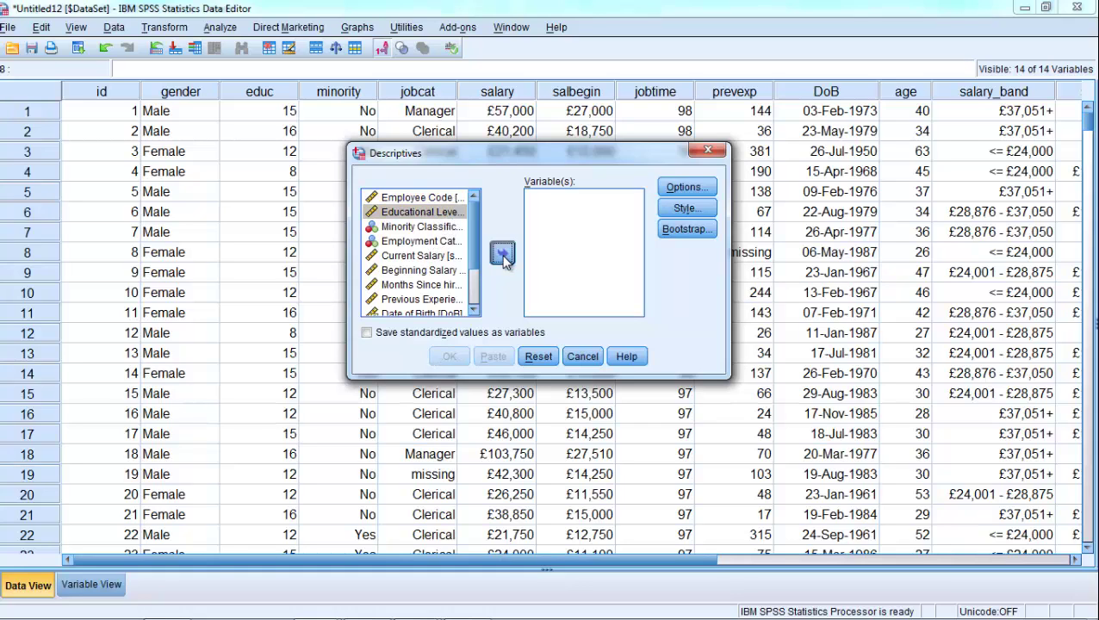
{"action": "left_click", "coordinate": [502, 255]}
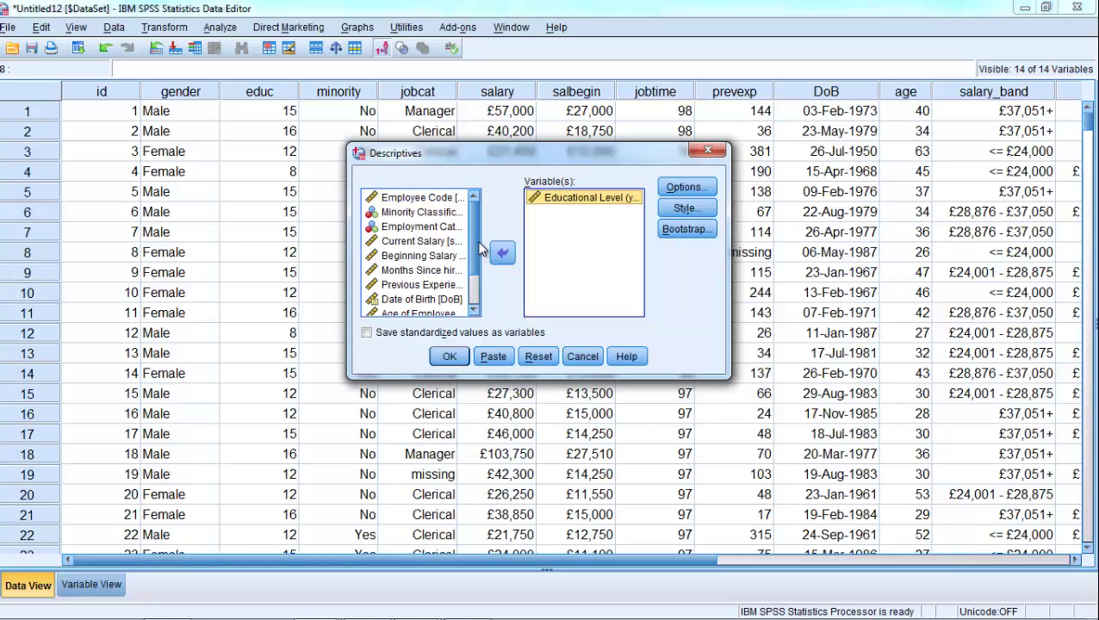
Add Months Since hire and Previous Experience (months) to the Descriptives variables and run the analysis.
{"action": "left_click", "coordinate": [426, 270]}
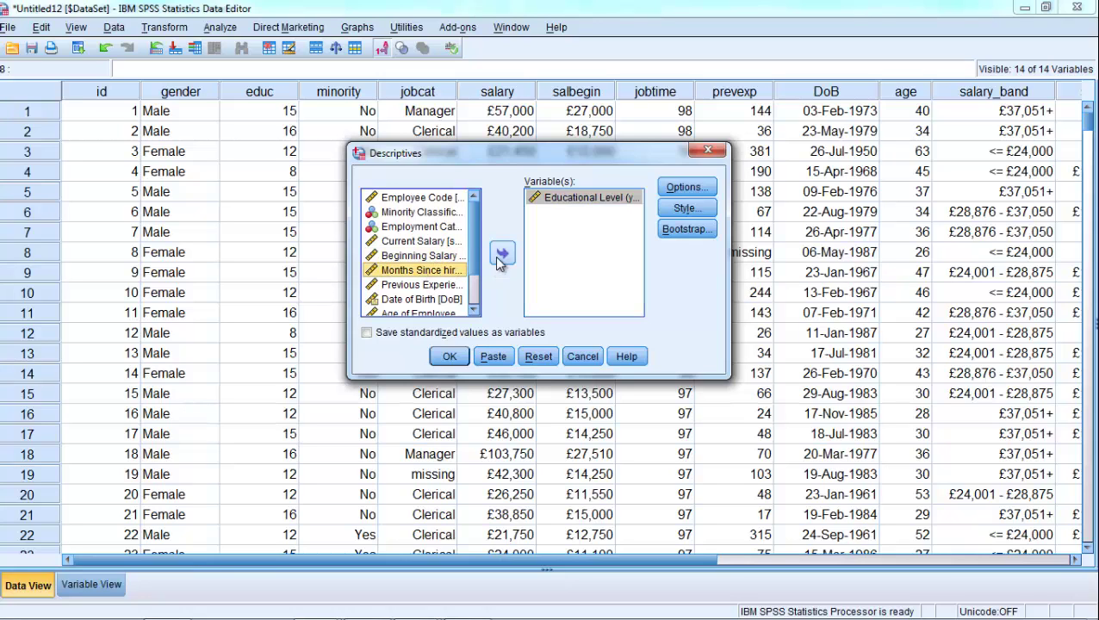
{"action": "left_click", "coordinate": [503, 255]}
{"action": "left_click", "coordinate": [431, 270]}
{"action": "left_click", "coordinate": [503, 254]}
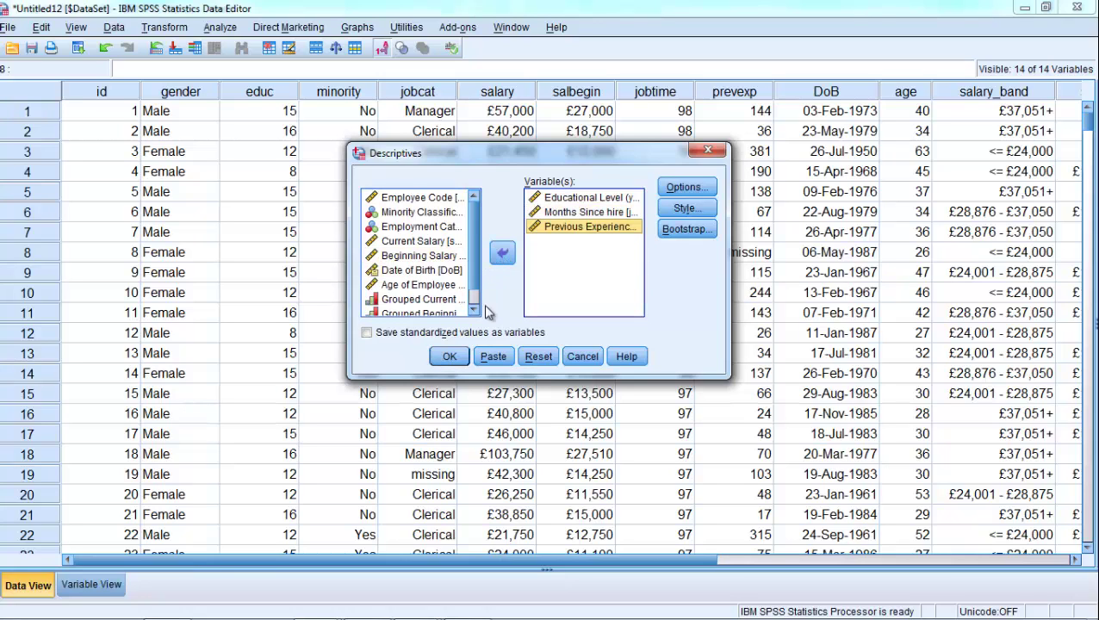
{"action": "left_click", "coordinate": [448, 357]}
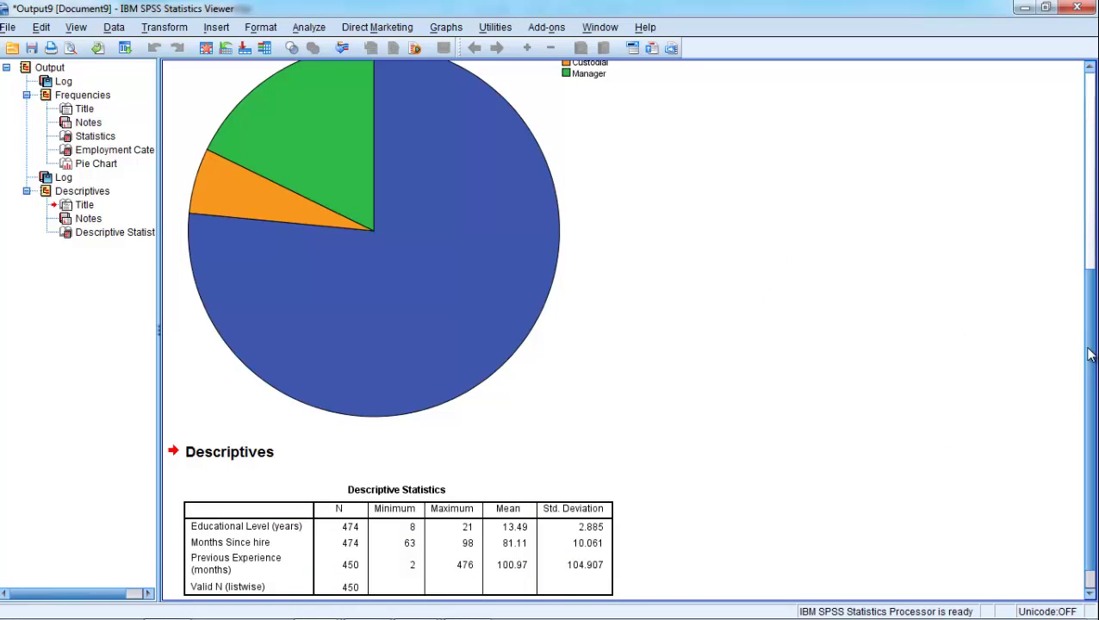
{"action": "left_click_drag", "start_coordinate": [1088, 349], "coordinate": [1078, 413]}
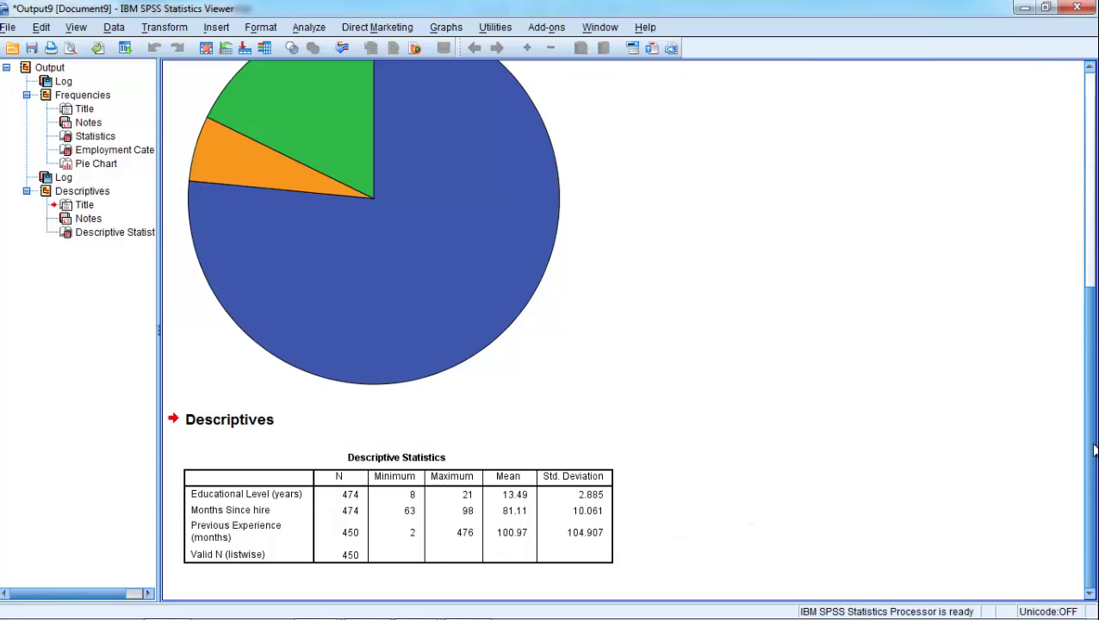
{"action": "left_click_drag", "start_coordinate": [1094, 450], "coordinate": [1094, 451]}
Recall the Frequencies dialog, replace Employment Category with Gender, Minority Classification and Group Age of Employee, and run it.
{"action": "left_click", "coordinate": [125, 48]}
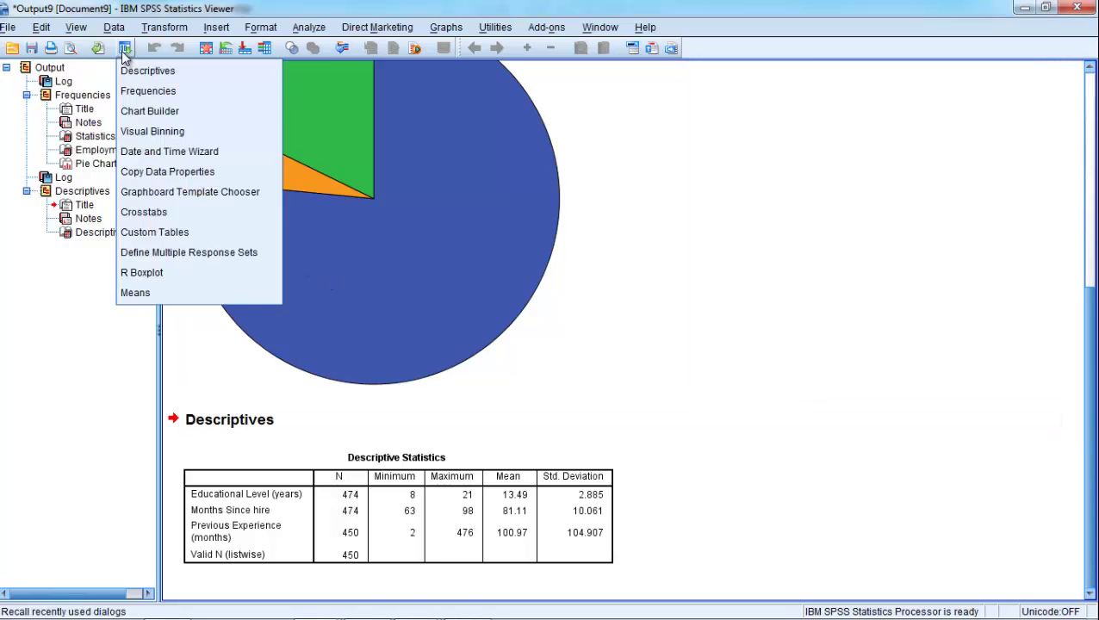
{"action": "left_click", "coordinate": [134, 91]}
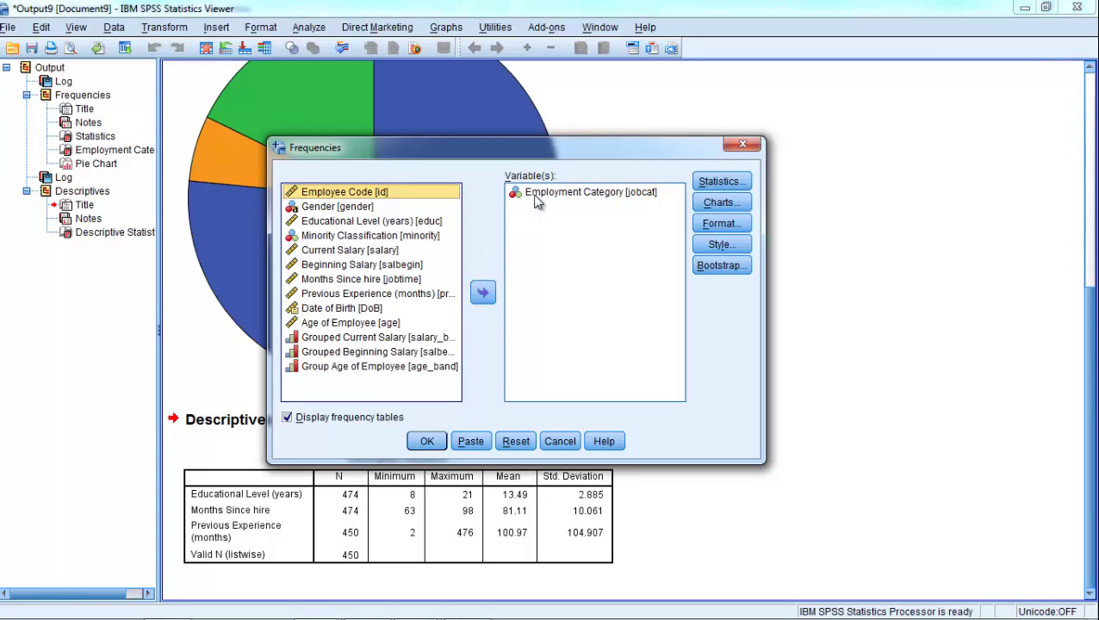
{"action": "left_click_drag", "start_coordinate": [536, 198], "coordinate": [586, 207]}
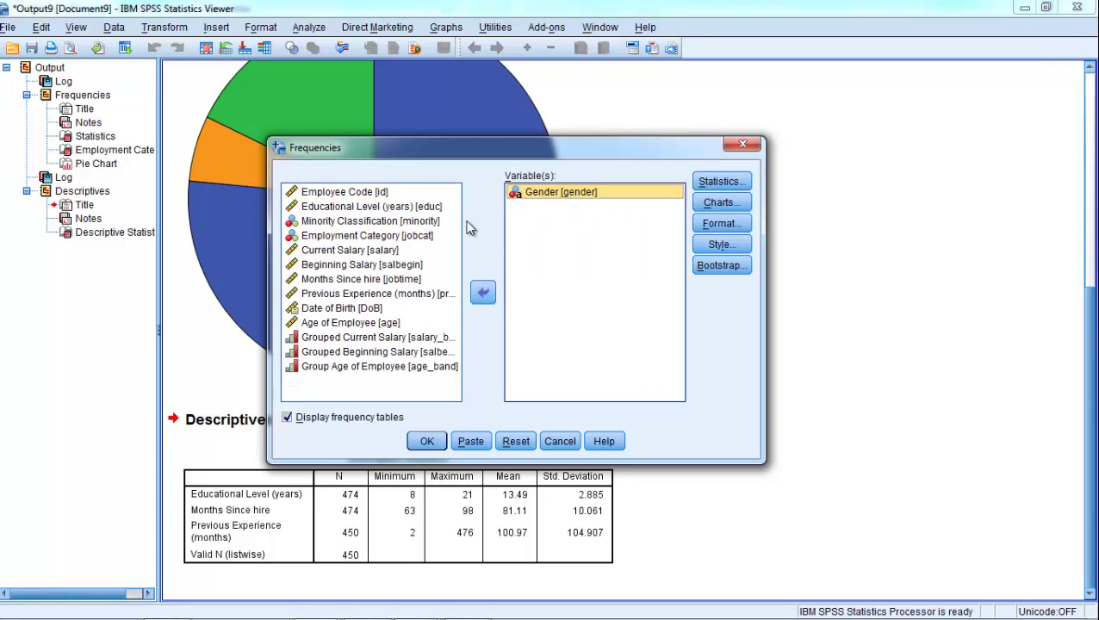
{"action": "left_click_drag", "start_coordinate": [336, 222], "coordinate": [525, 211]}
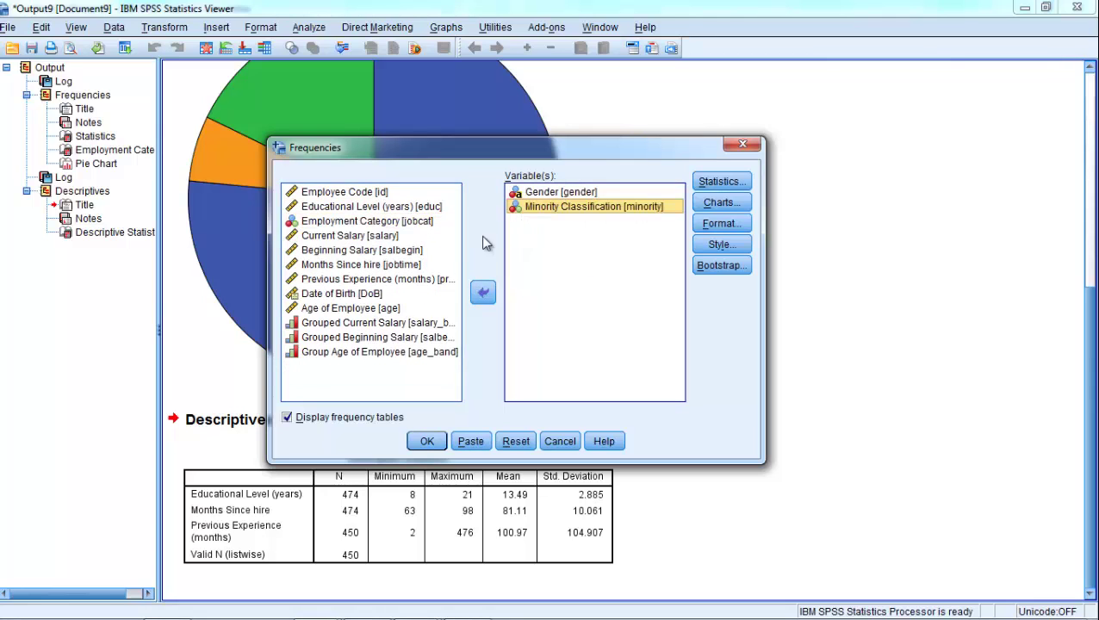
{"action": "left_click_drag", "start_coordinate": [338, 352], "coordinate": [560, 225]}
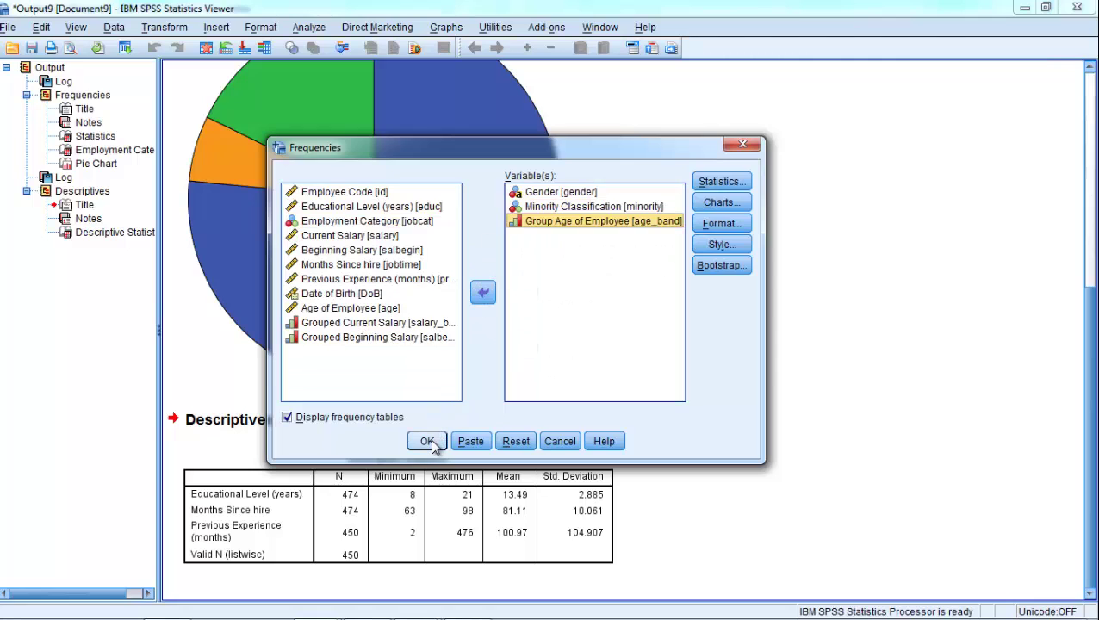
{"action": "left_click", "coordinate": [427, 441]}
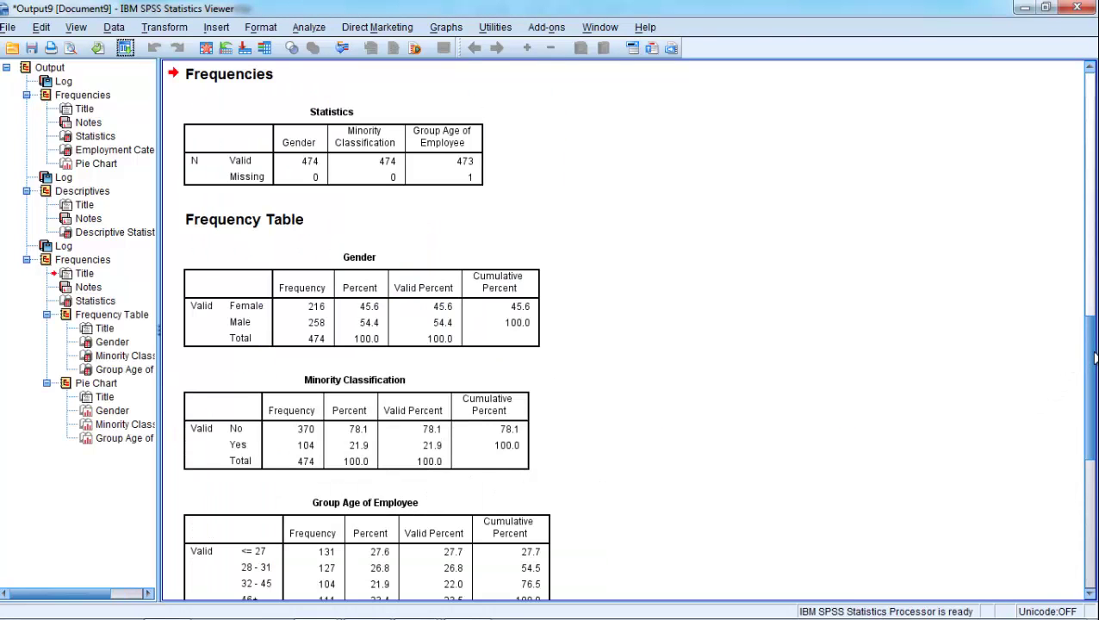
Review the Gender and Minority Classification frequency tables and select the Group Age of Employee table in the output.
{"action": "mouse_move", "coordinate": [1094, 357]}
{"action": "left_mouse_down"}
{"action": "mouse_move", "coordinate": [1093, 392]}
{"action": "mouse_move", "coordinate": [1094, 336]}
{"action": "left_mouse_up"}
{"action": "left_click", "coordinate": [428, 174]}
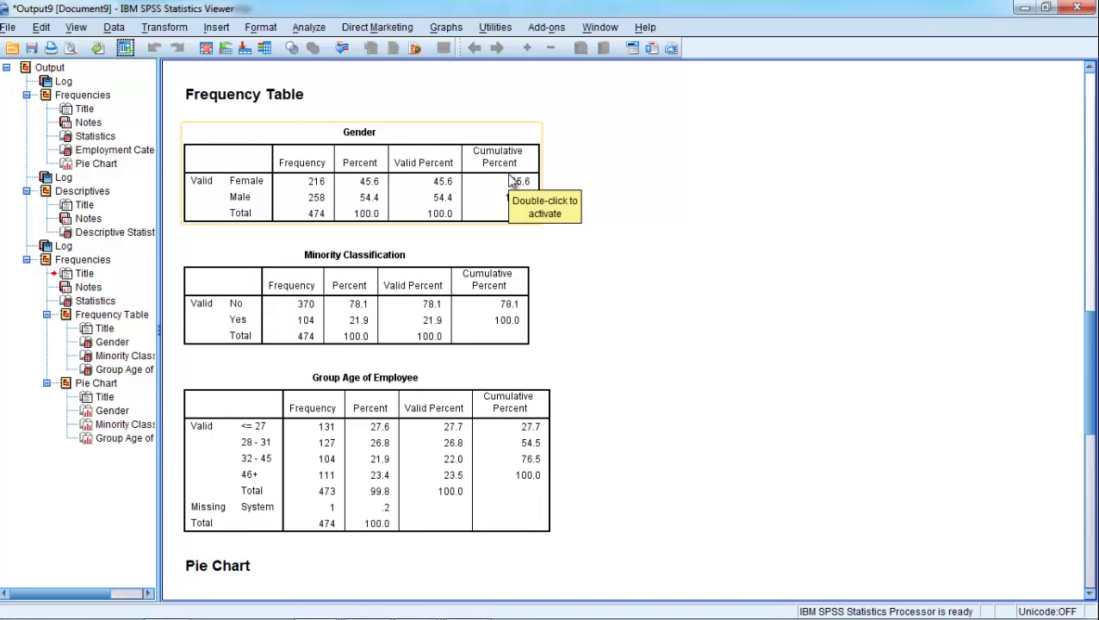
{"action": "left_click", "coordinate": [603, 195]}
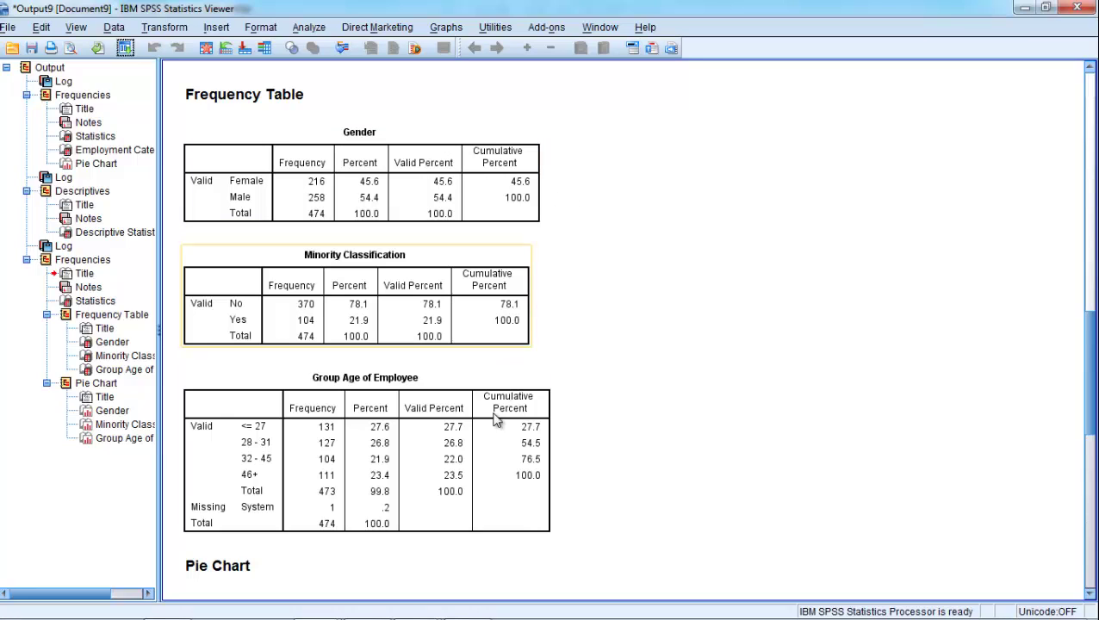
{"action": "left_click", "coordinate": [479, 492]}
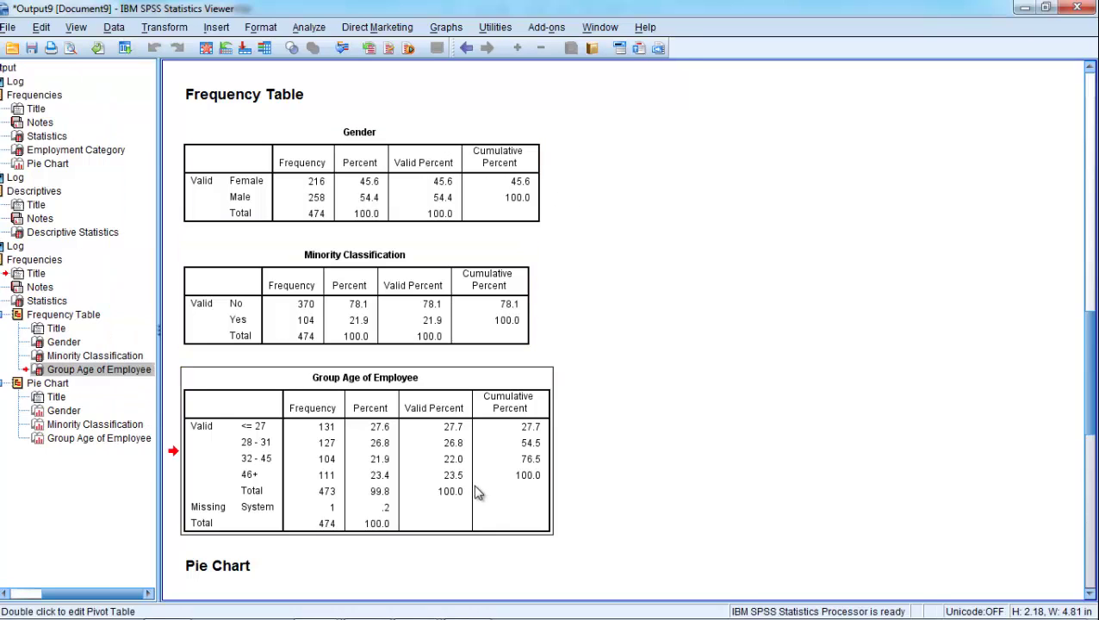
Open the Group Age of Employee frequency table for editing and bring up its TableLooks dialog.
{"action": "double_click", "coordinate": [433, 413]}
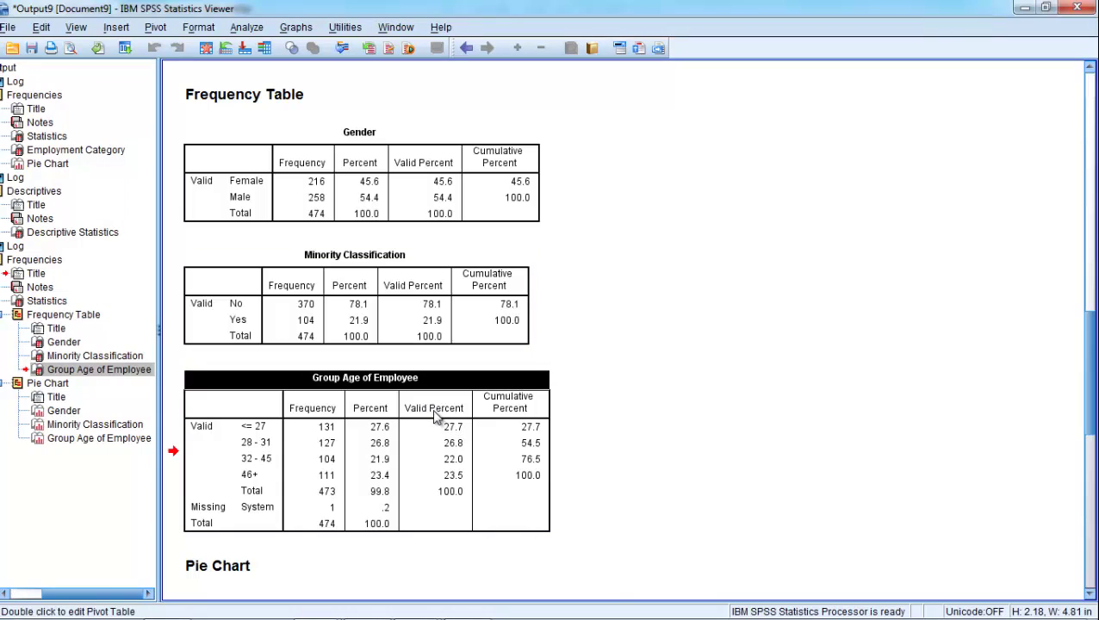
{"action": "left_click", "coordinate": [434, 413]}
{"action": "right_click", "coordinate": [436, 416]}
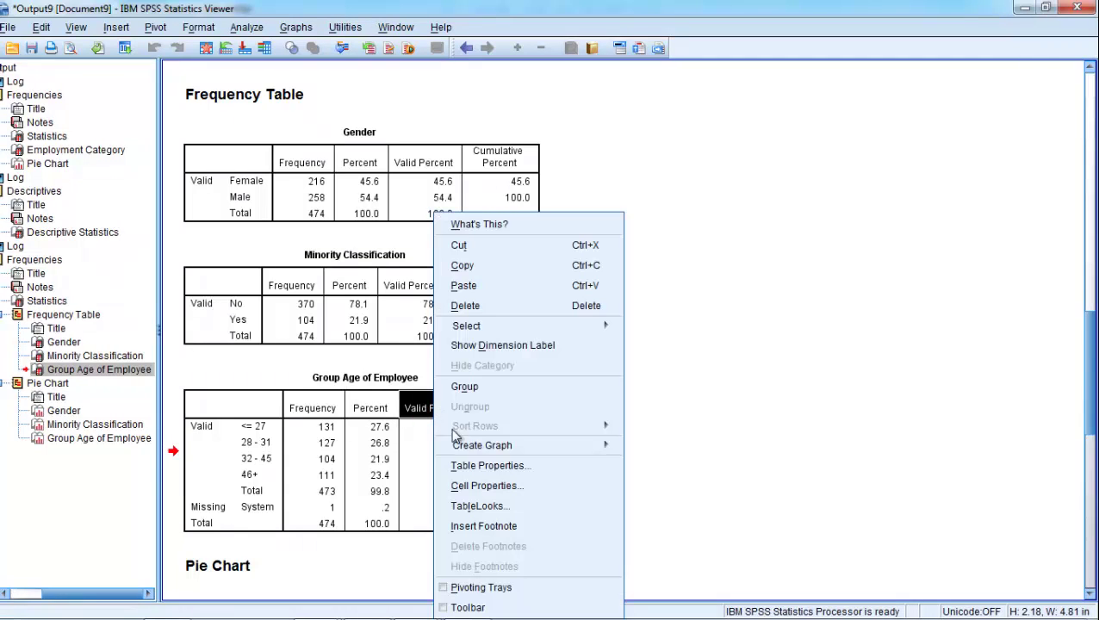
{"action": "left_click", "coordinate": [473, 508]}
{"action": "left_click_drag", "start_coordinate": [567, 134], "coordinate": [489, 32]}
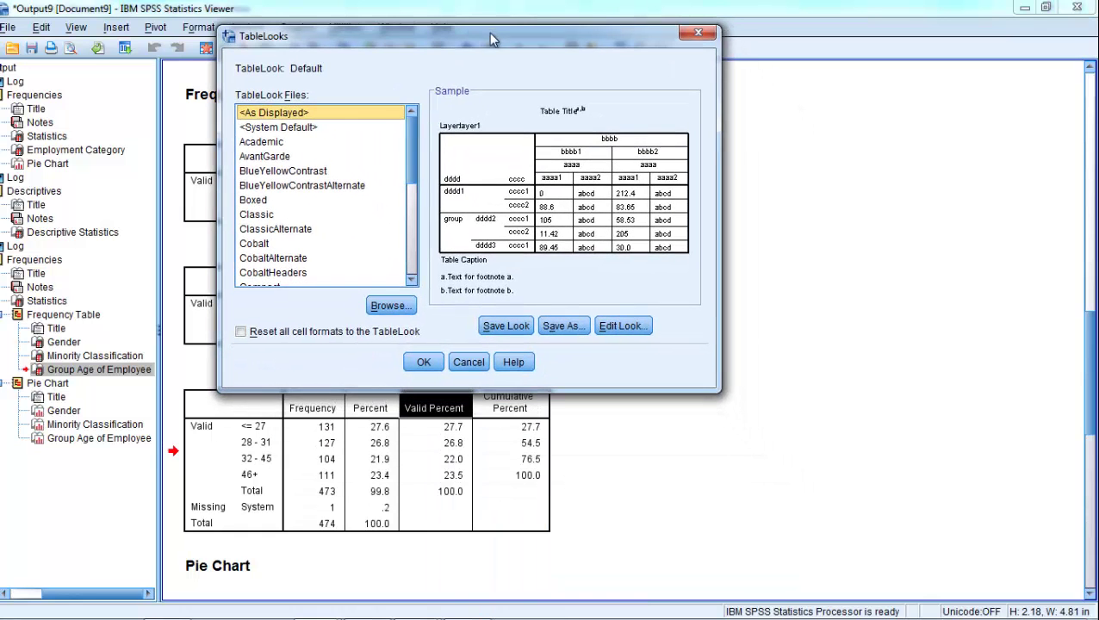
Preview the supplied TableLooks from Academic through CompactBoxed.
{"action": "left_click", "coordinate": [283, 144]}
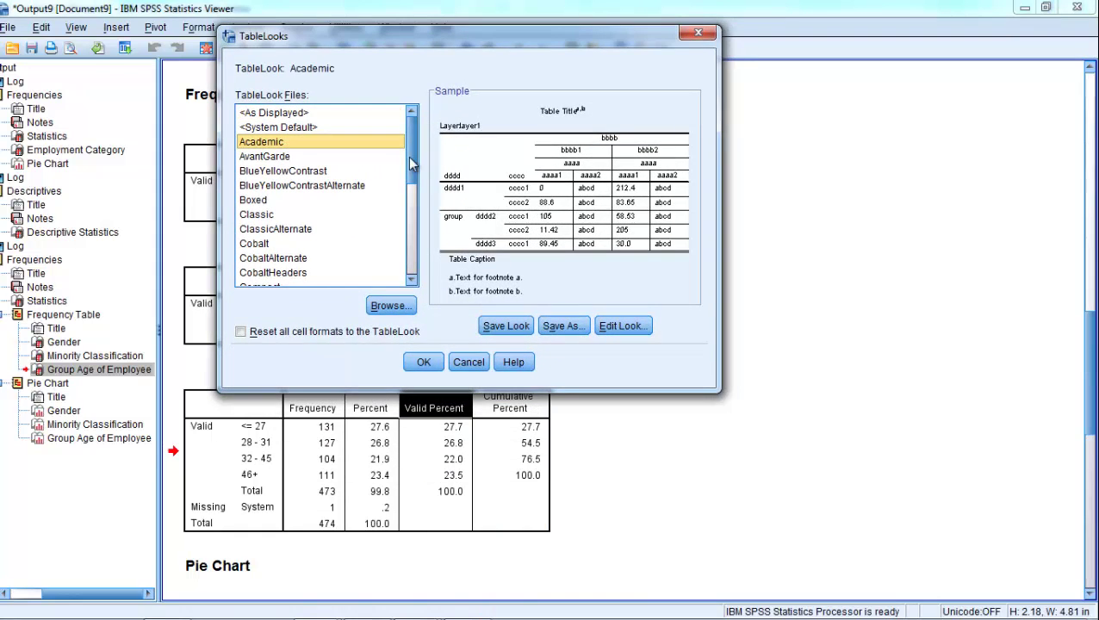
{"action": "key", "text": "Down"}
{"action": "key", "text": "Down"}
{"action": "key", "text": "Down"}
{"action": "key", "text": "Down"}
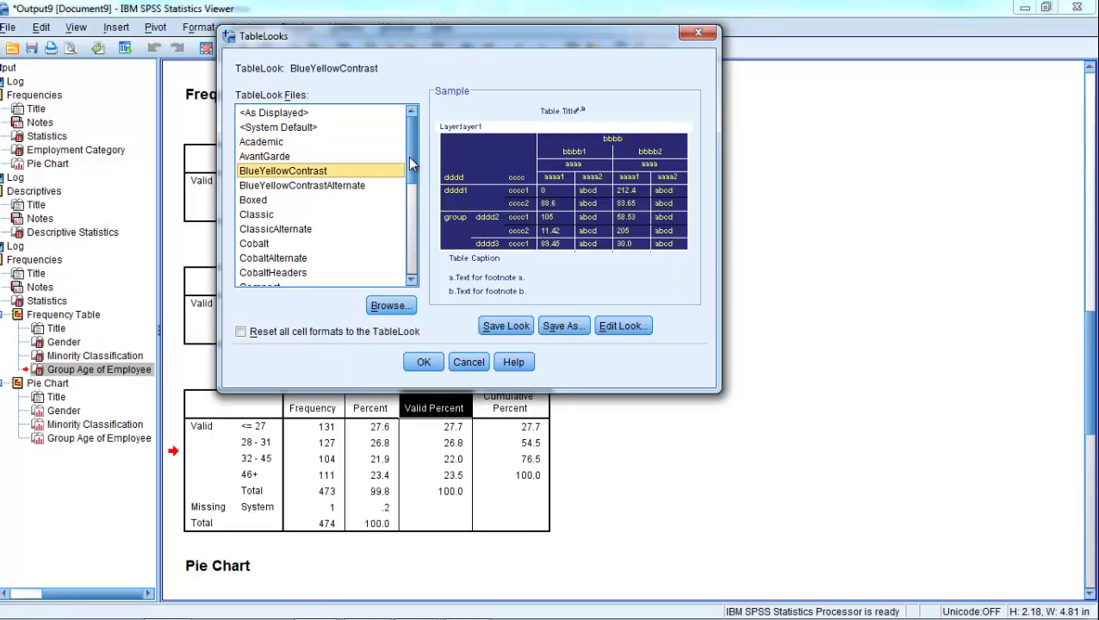
{"action": "key", "text": "Down"}
{"action": "key", "text": "Down"}
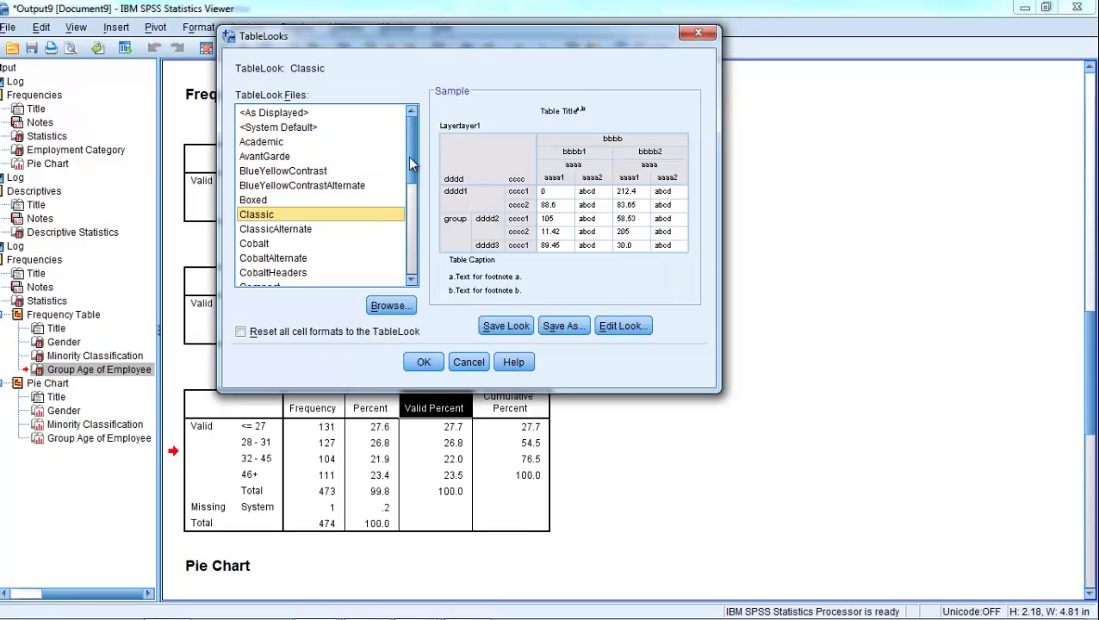
{"action": "key", "text": "Down"}
{"action": "key", "text": "Down"}
{"action": "key", "text": "Down"}
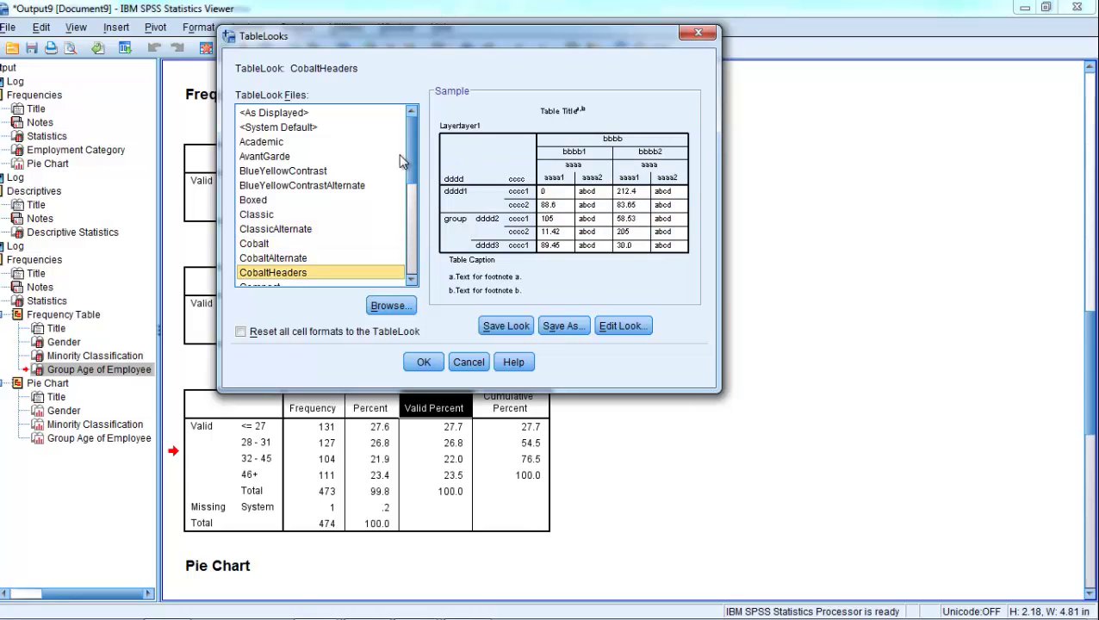
{"action": "scroll", "coordinate": [411, 155], "scroll_direction": "down", "scroll_amount": 2}
{"action": "left_click", "coordinate": [302, 210]}
{"action": "left_click", "coordinate": [296, 223]}
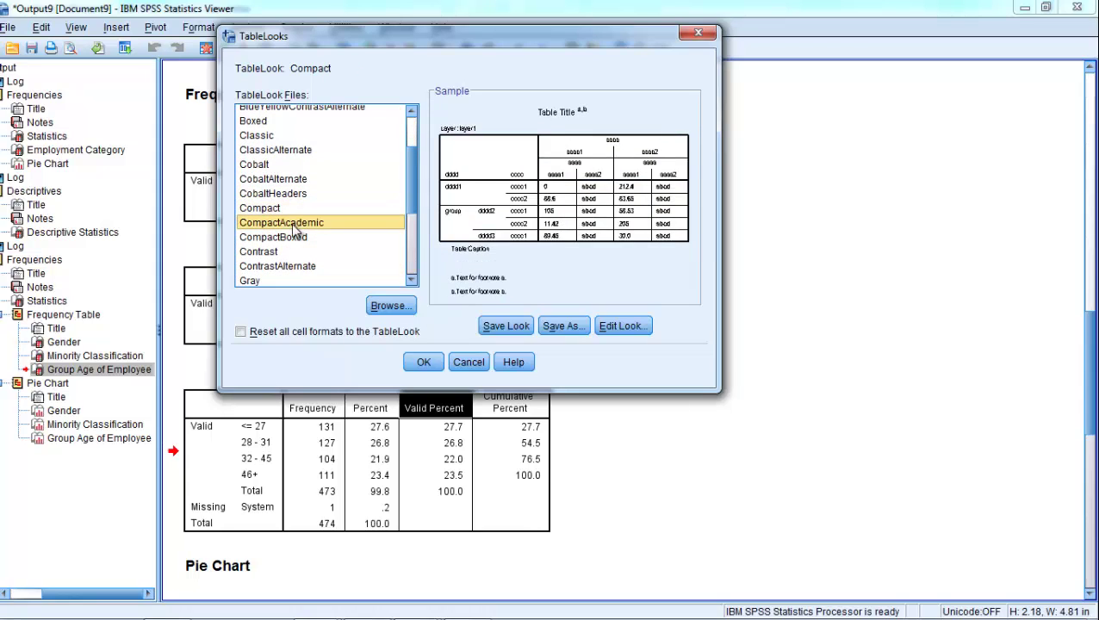
{"action": "left_click", "coordinate": [293, 238]}
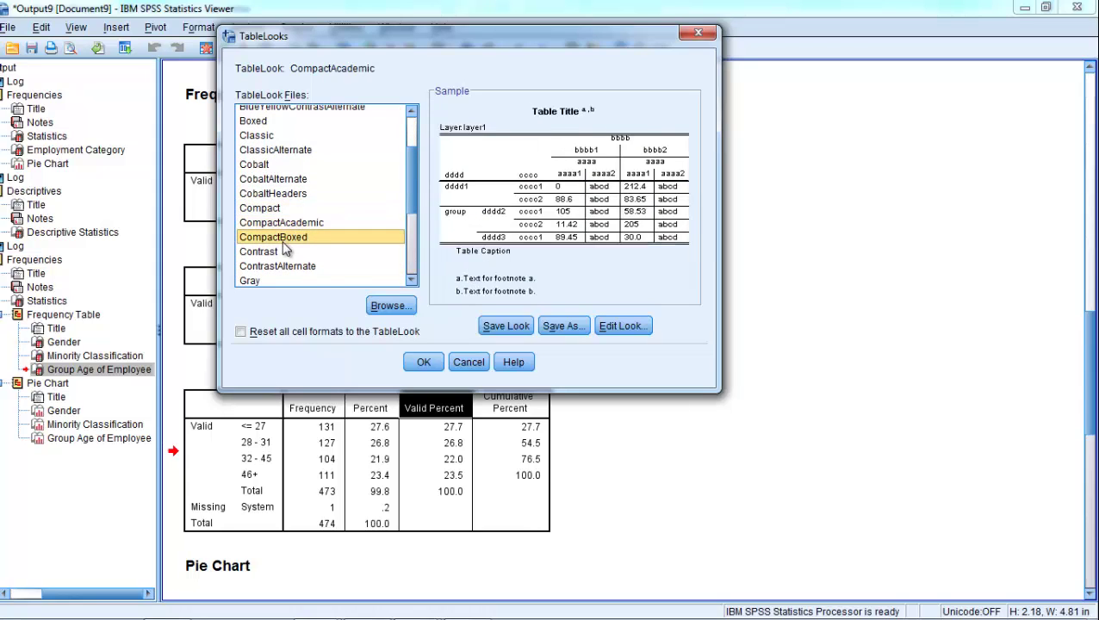
Browse for TableLook files in the SmartVision folder on Local Disk (C:).
{"action": "left_click", "coordinate": [388, 307]}
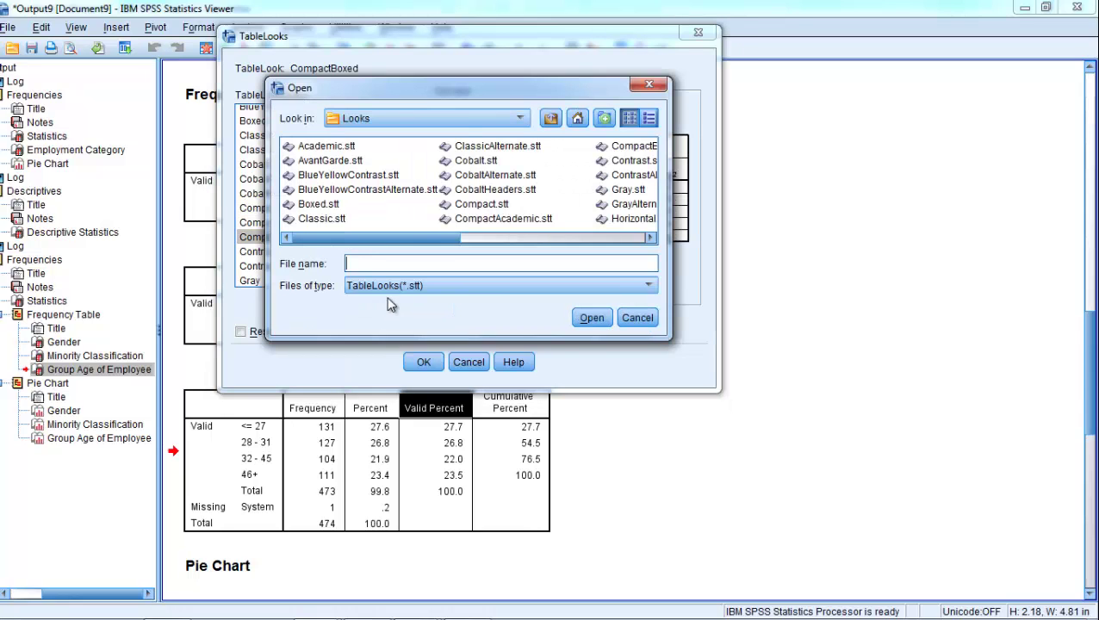
{"action": "left_click", "coordinate": [455, 114]}
{"action": "scroll", "coordinate": [523, 144], "scroll_direction": "up", "scroll_amount": 3}
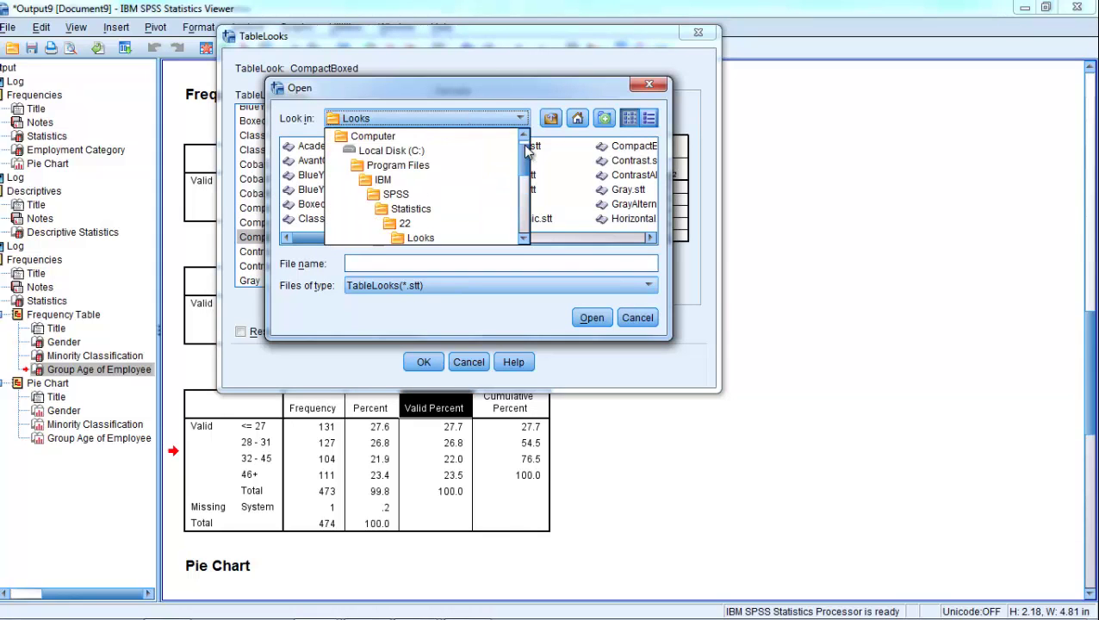
{"action": "left_click", "coordinate": [444, 151]}
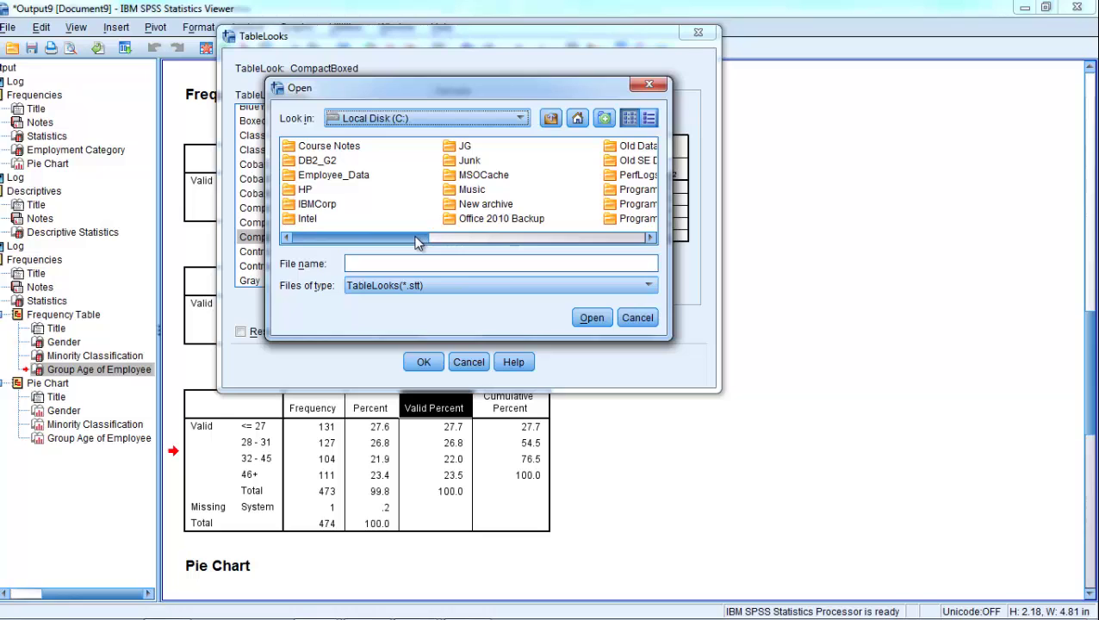
{"action": "left_click_drag", "start_coordinate": [416, 242], "coordinate": [527, 242]}
{"action": "double_click", "coordinate": [538, 218]}
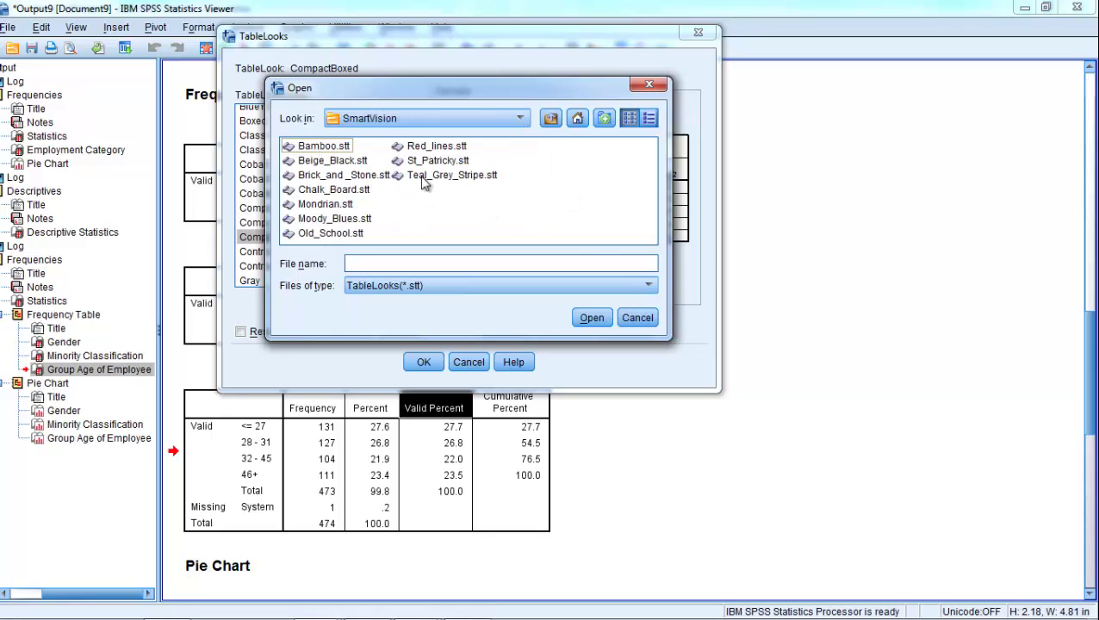
Load Teal_Grey_Stripe.stt and Mondrian.stt in turn to preview these looks for the table.
{"action": "left_click", "coordinate": [431, 176]}
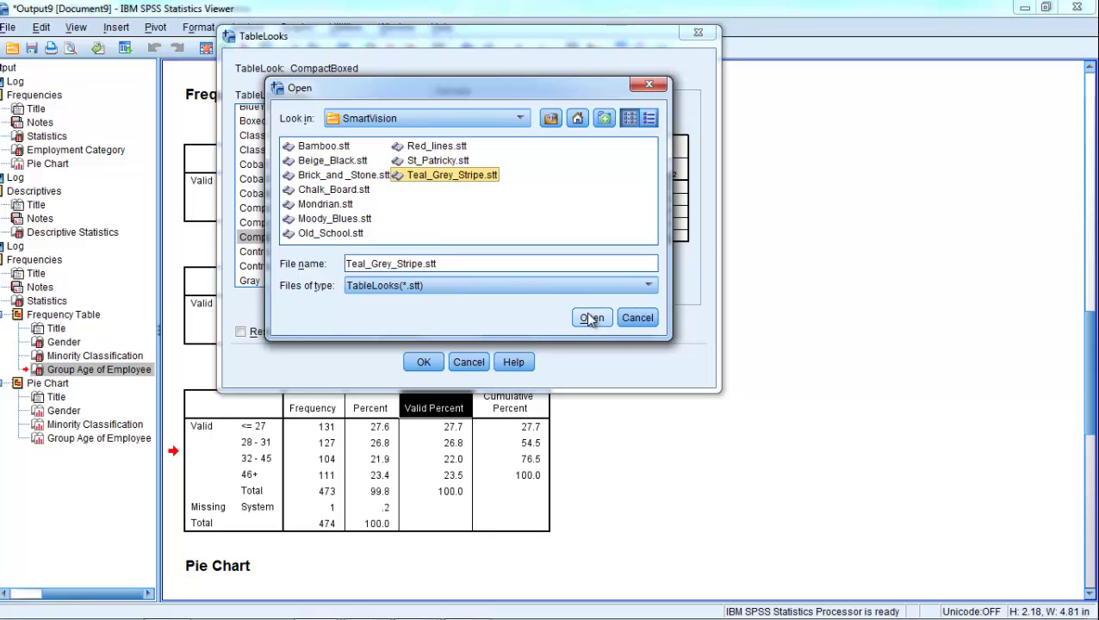
{"action": "left_click", "coordinate": [590, 319]}
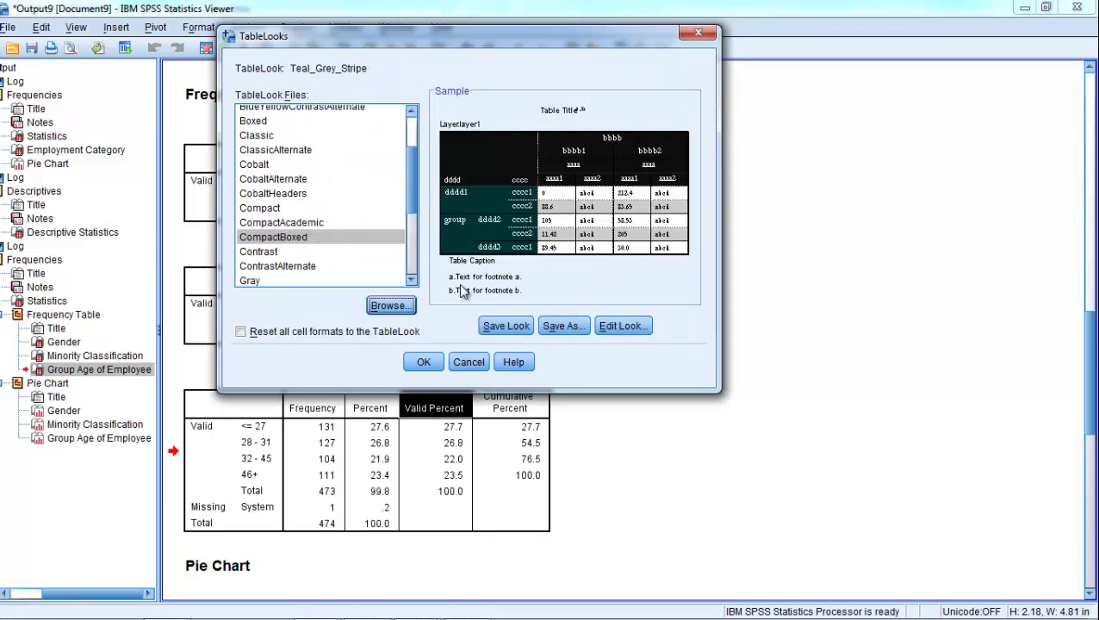
{"action": "left_click", "coordinate": [390, 305]}
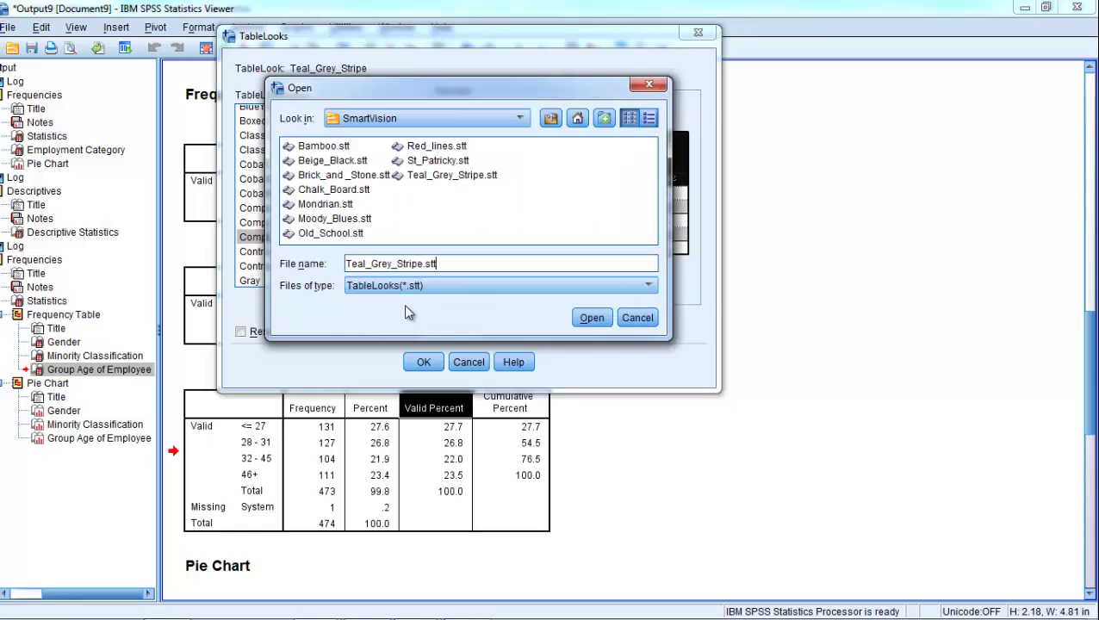
{"action": "left_click", "coordinate": [321, 205]}
{"action": "left_click", "coordinate": [590, 317]}
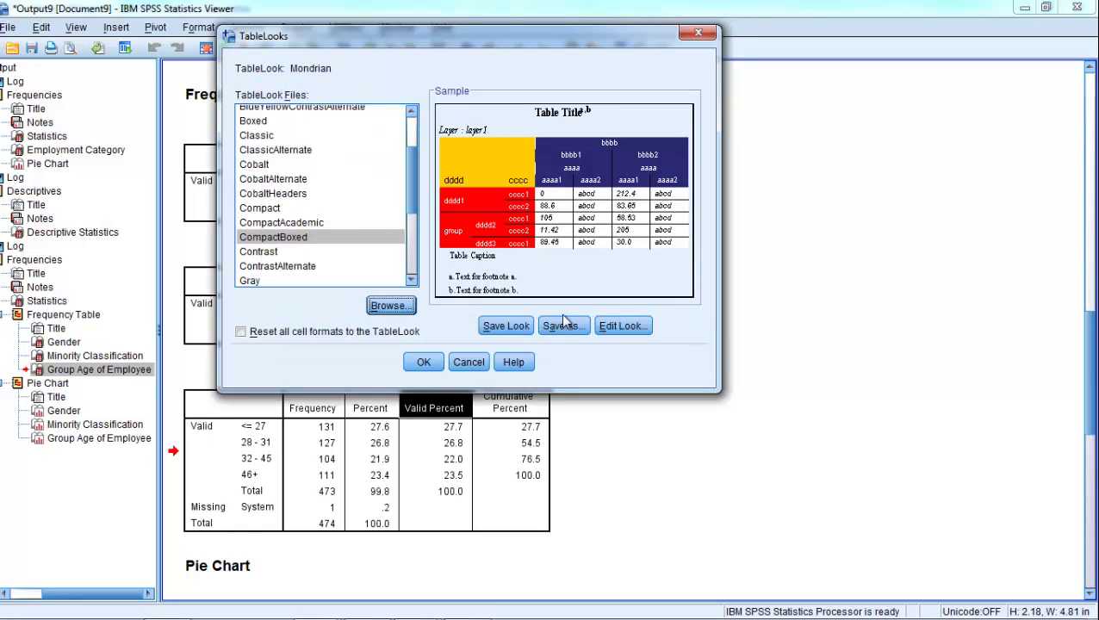
Load the Moody_Blues.stt look, apply it to the Group Age of Employee table and finish editing the table.
{"action": "left_click", "coordinate": [390, 305]}
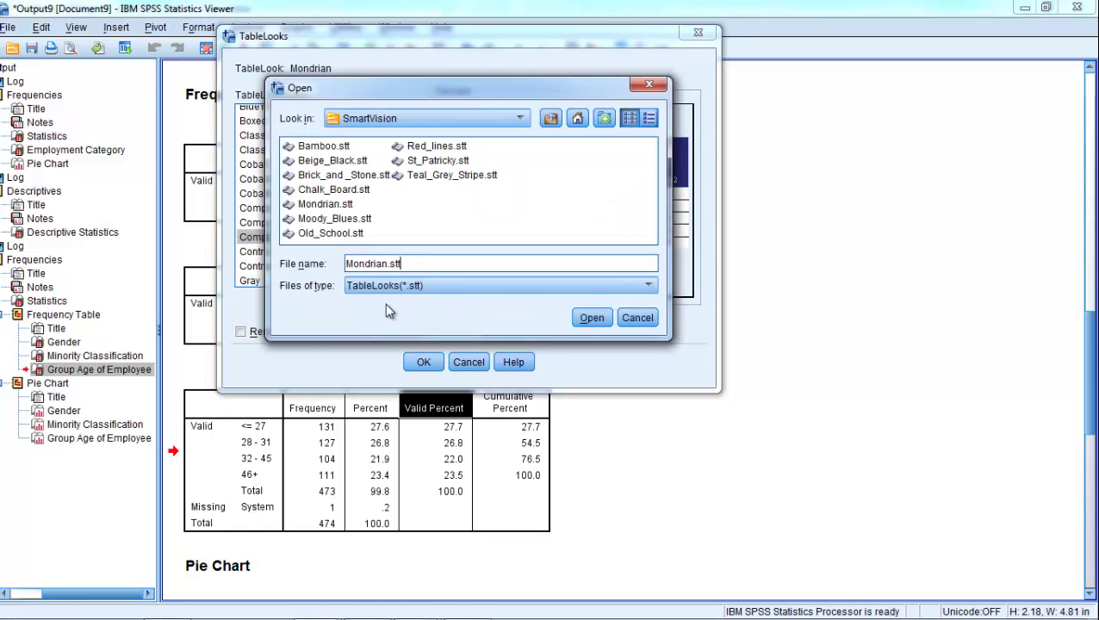
{"action": "left_click", "coordinate": [333, 219]}
{"action": "left_click", "coordinate": [589, 319]}
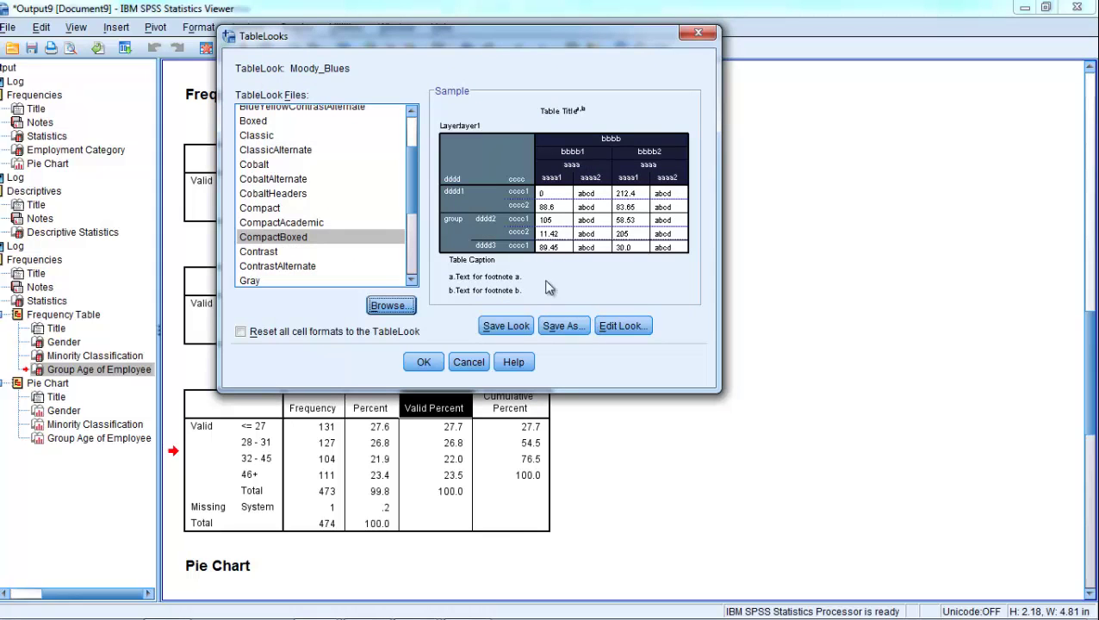
{"action": "left_click", "coordinate": [421, 362]}
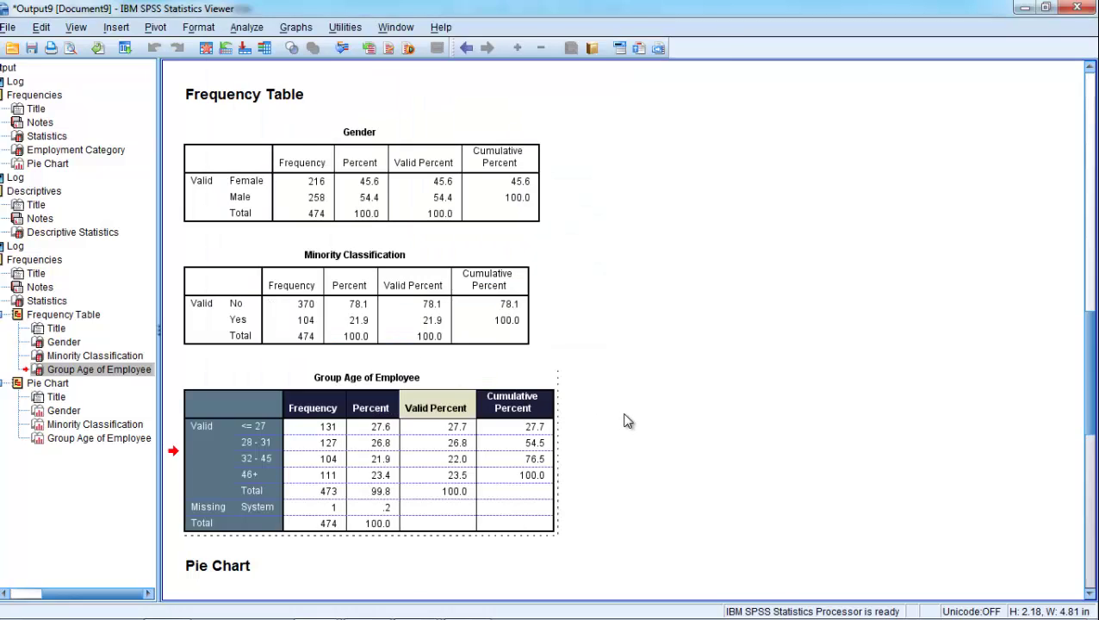
{"action": "left_click", "coordinate": [629, 421]}
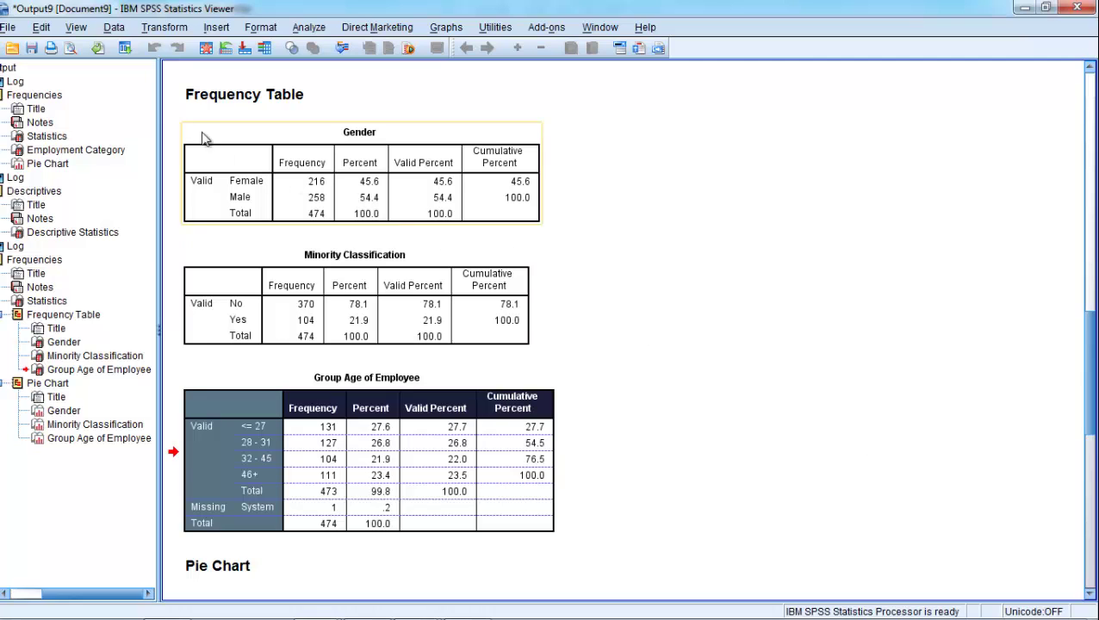
Open the program's pivot table options and browse for a default TableLook in C:\SmartVision.
{"action": "left_click", "coordinate": [41, 27]}
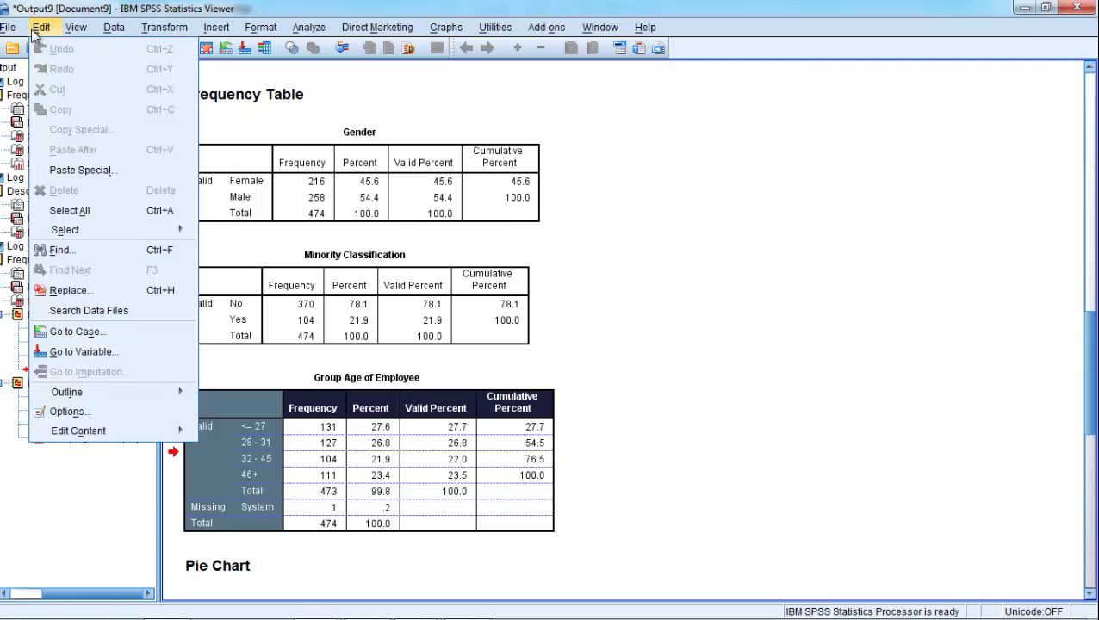
{"action": "left_click", "coordinate": [72, 408]}
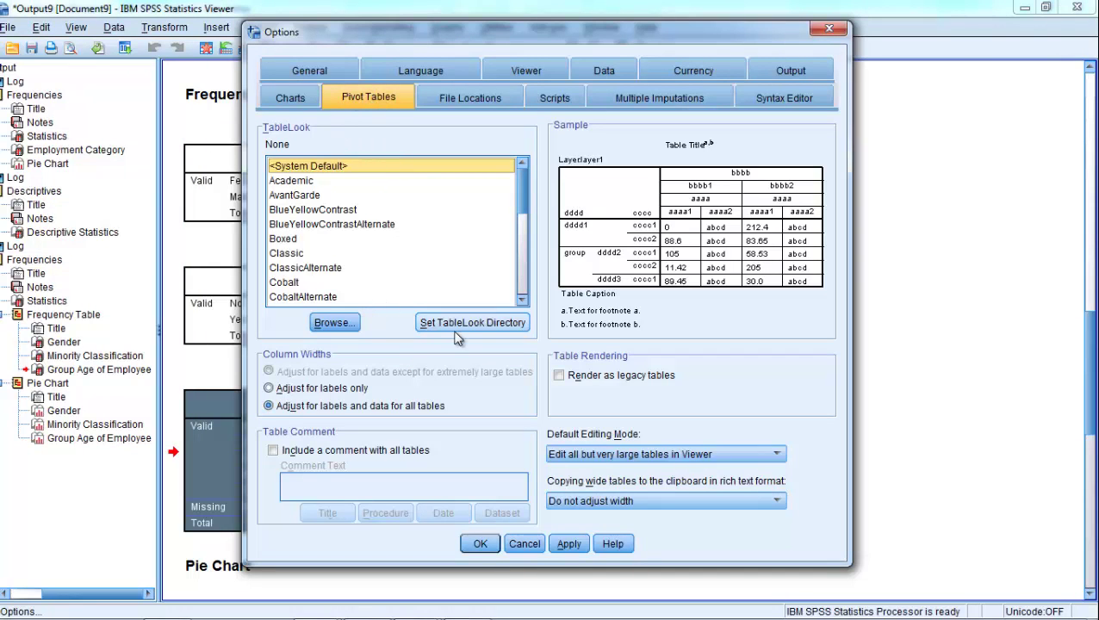
{"action": "left_click", "coordinate": [330, 324]}
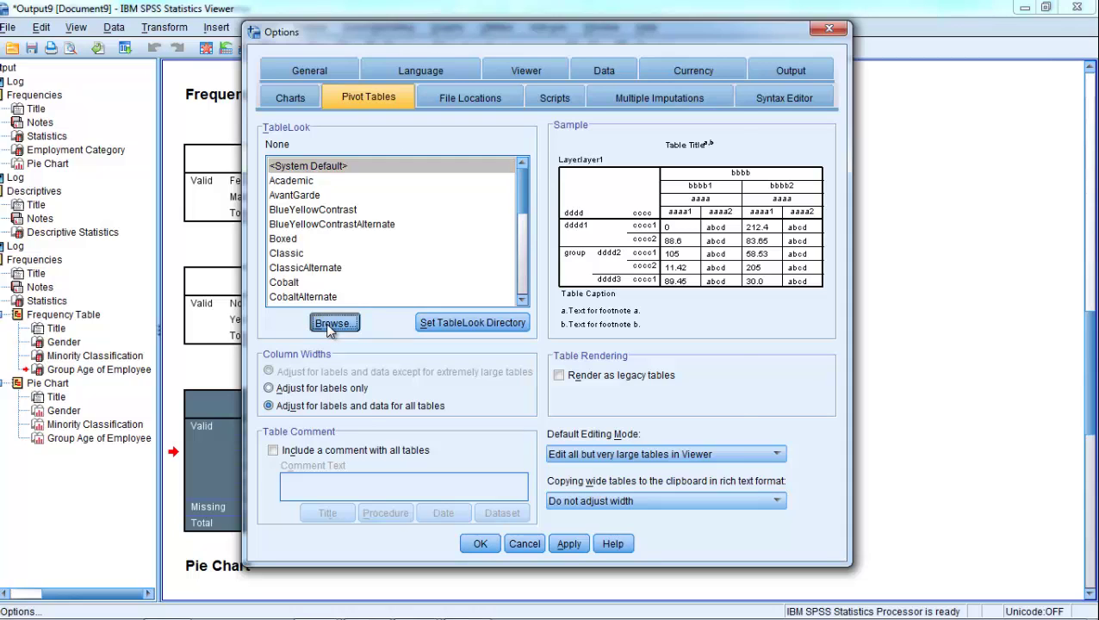
{"action": "left_click", "coordinate": [434, 132]}
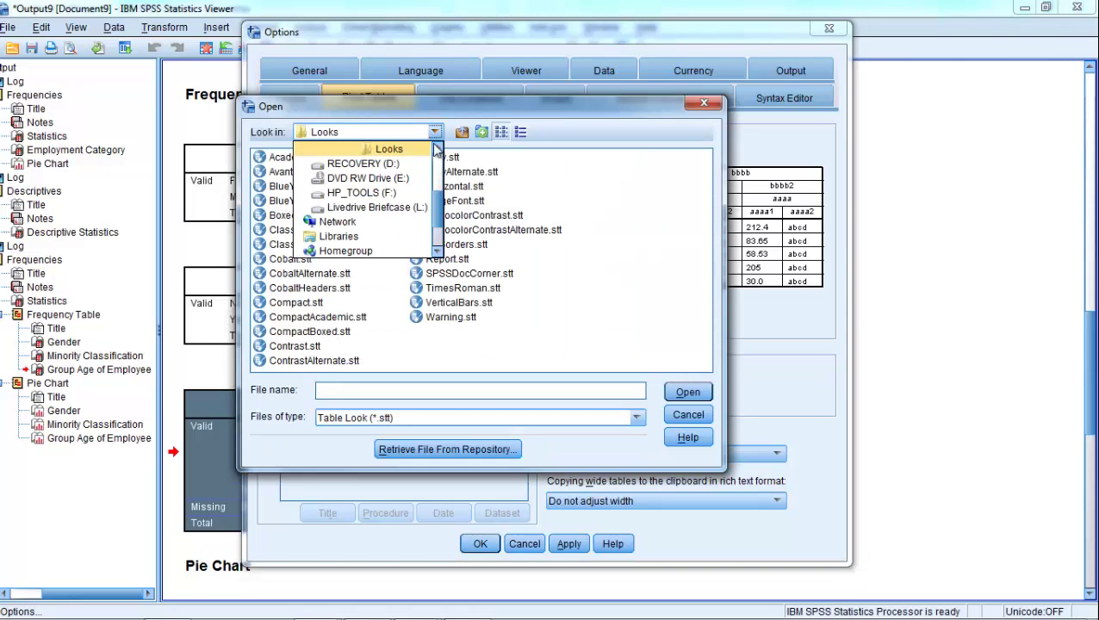
{"action": "scroll", "coordinate": [437, 168], "scroll_direction": "up", "scroll_amount": 3}
{"action": "left_click", "coordinate": [399, 159]}
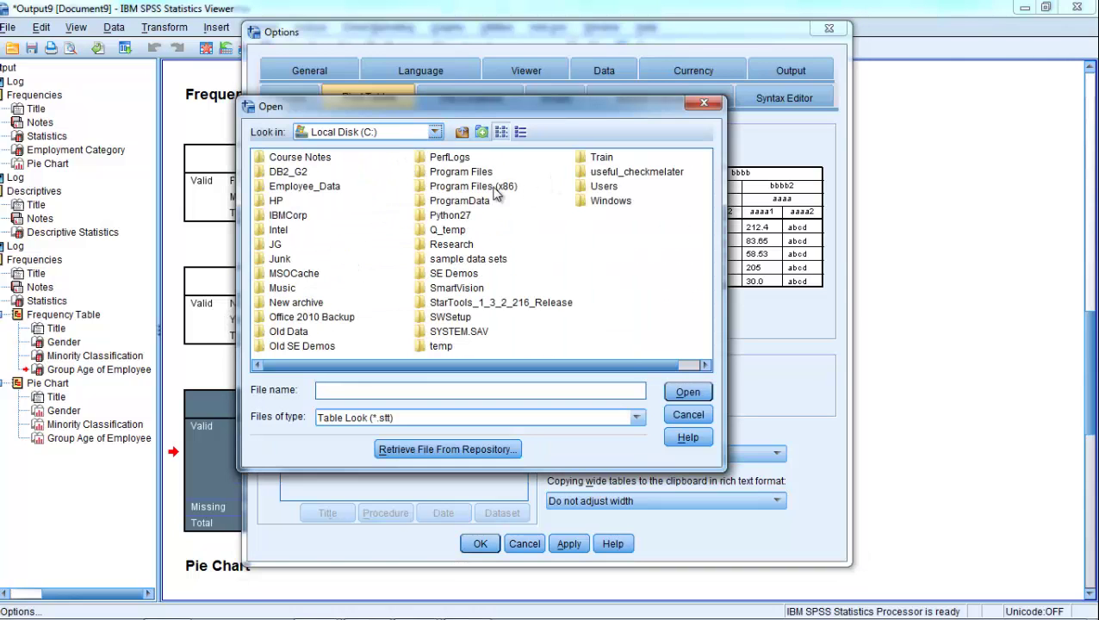
{"action": "left_click", "coordinate": [447, 293]}
{"action": "double_click", "coordinate": [445, 295]}
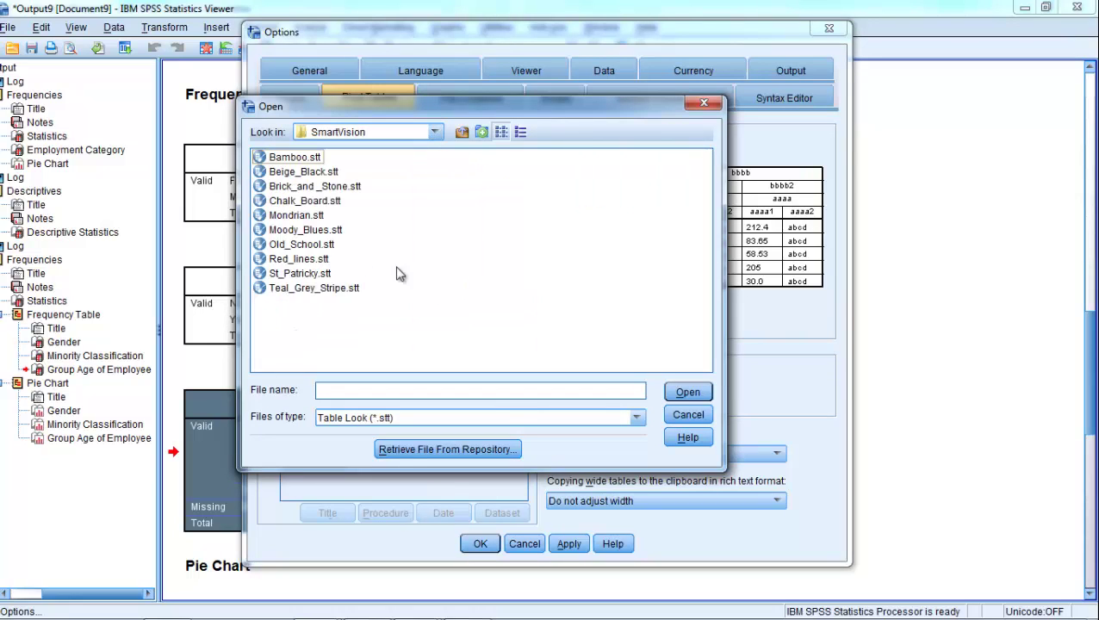
Set Moody_Blues.stt as the default TableLook for new pivot tables and apply the options.
{"action": "left_click", "coordinate": [287, 230]}
{"action": "left_click", "coordinate": [682, 391]}
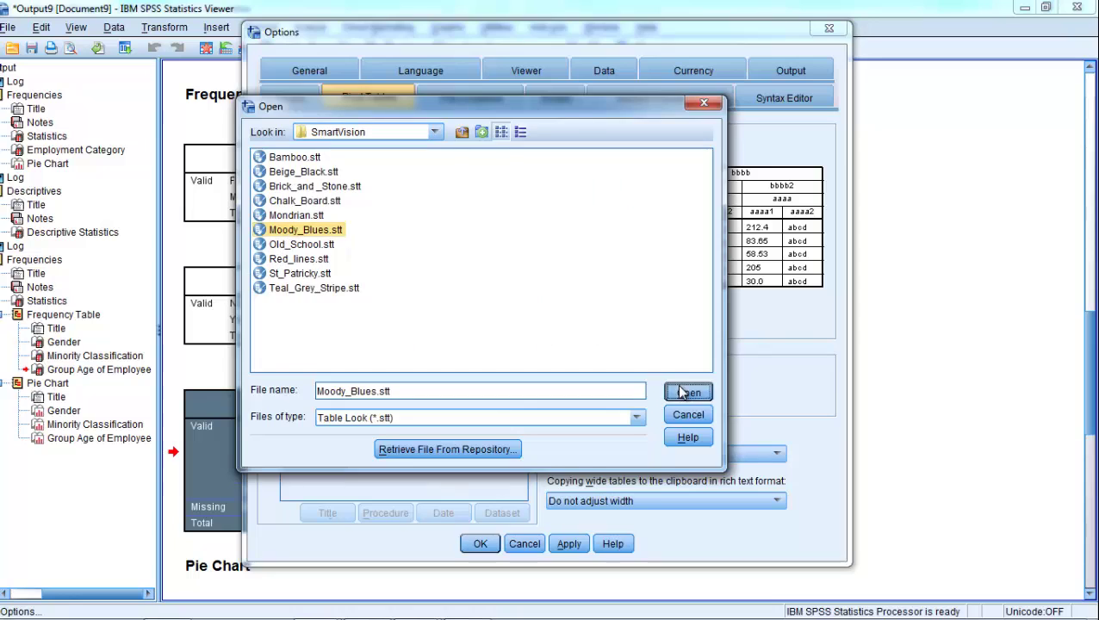
{"action": "left_click", "coordinate": [552, 544]}
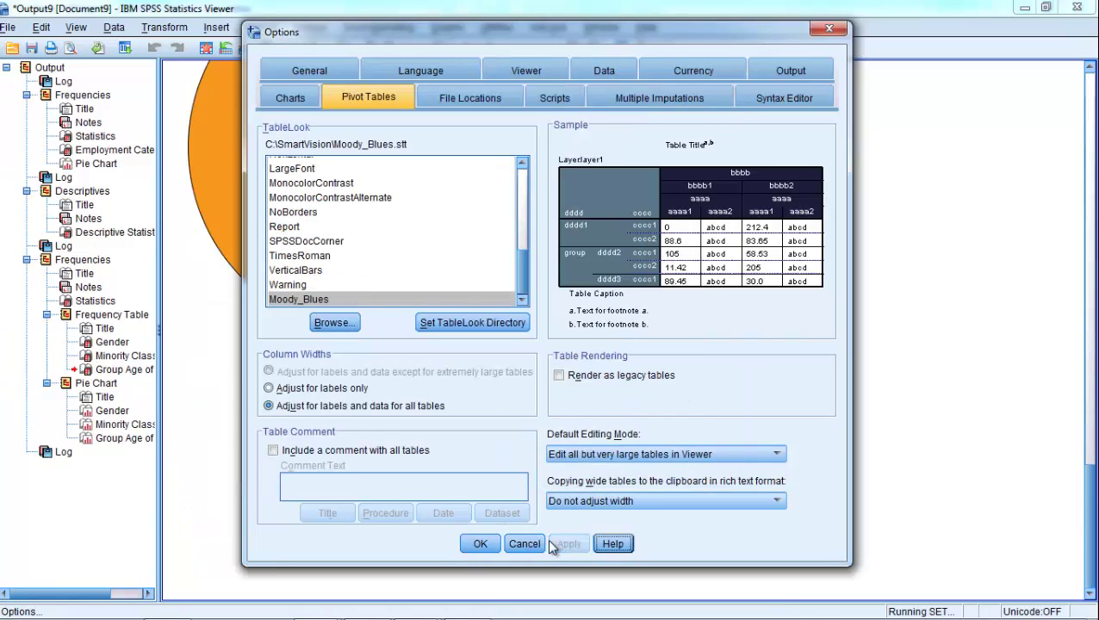
{"action": "left_click", "coordinate": [481, 543]}
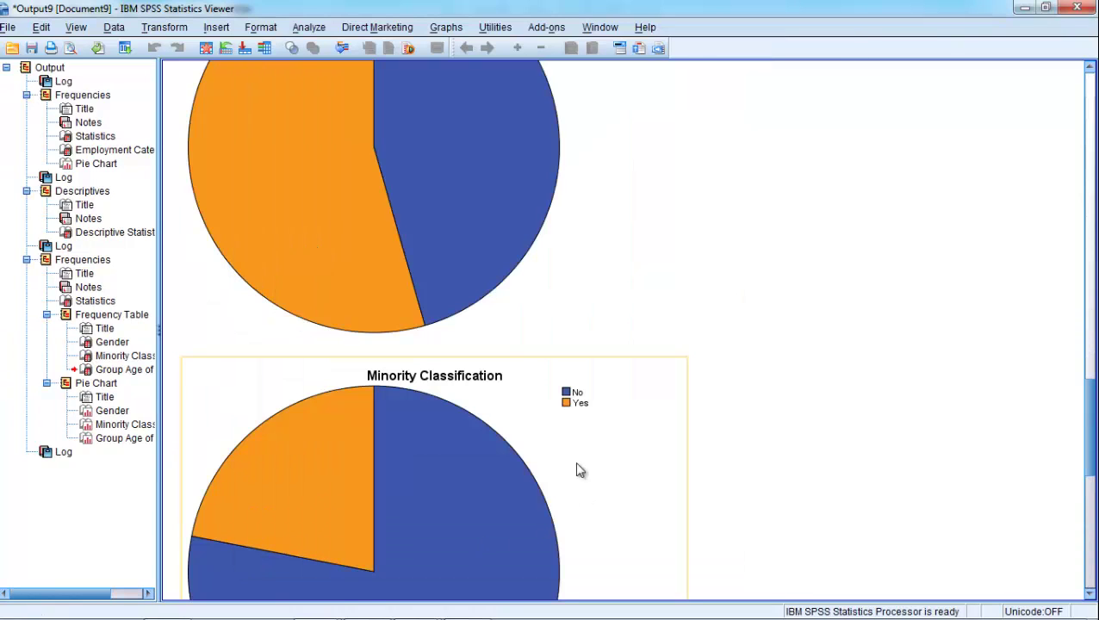
Rerun Frequencies for Gender, Minority Classification and Group Age of Employee with the chart type set to None.
{"action": "left_click", "coordinate": [125, 47]}
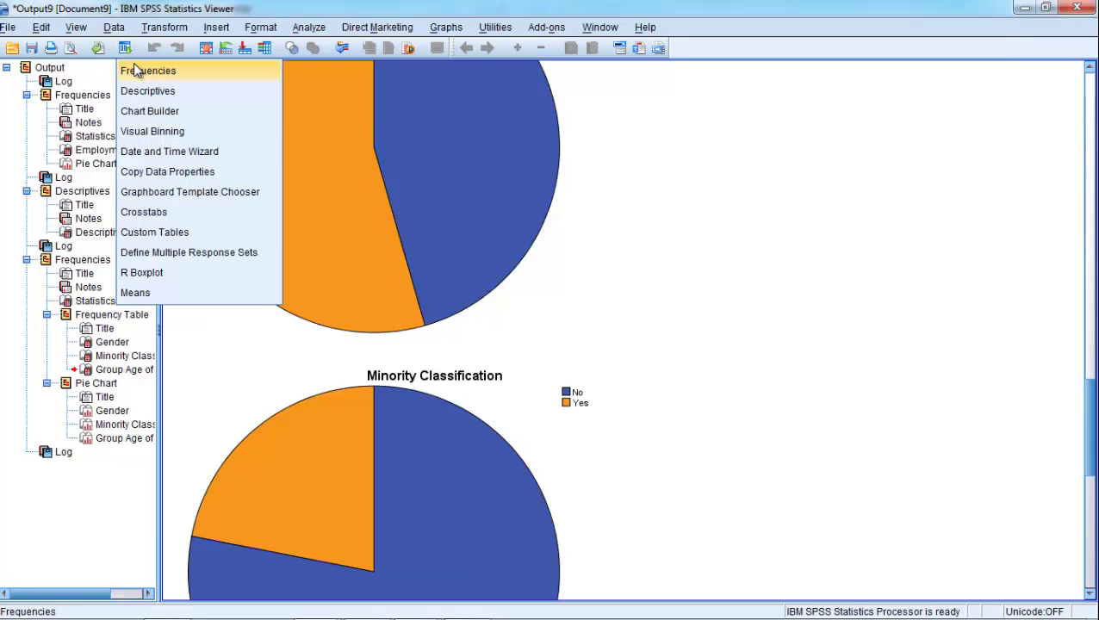
{"action": "left_click", "coordinate": [139, 68]}
{"action": "left_click", "coordinate": [532, 222]}
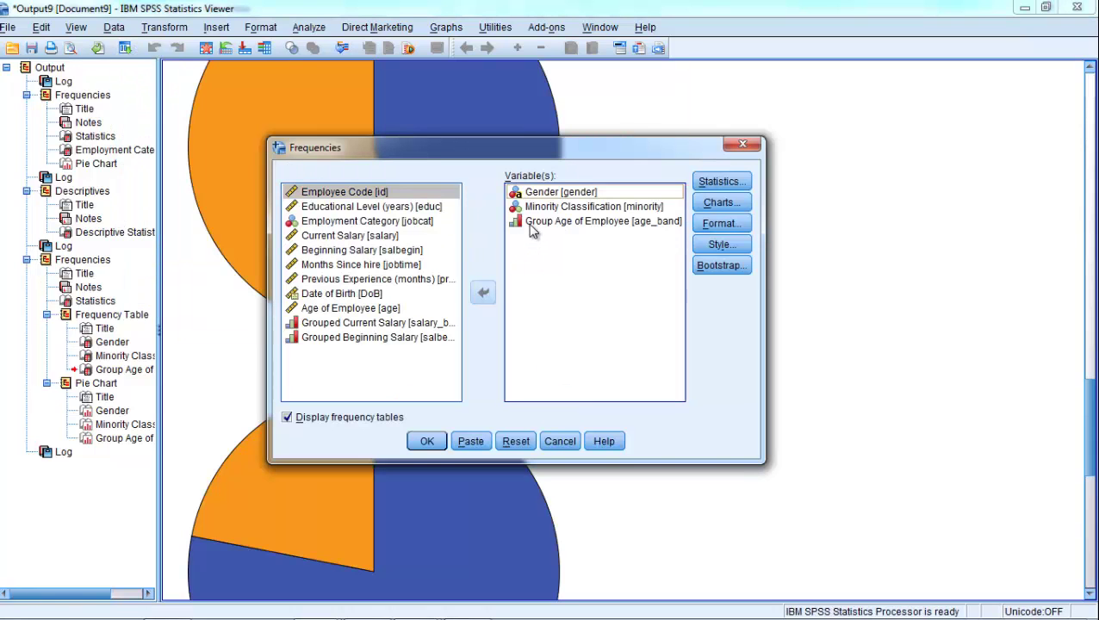
{"action": "left_click", "coordinate": [734, 201]}
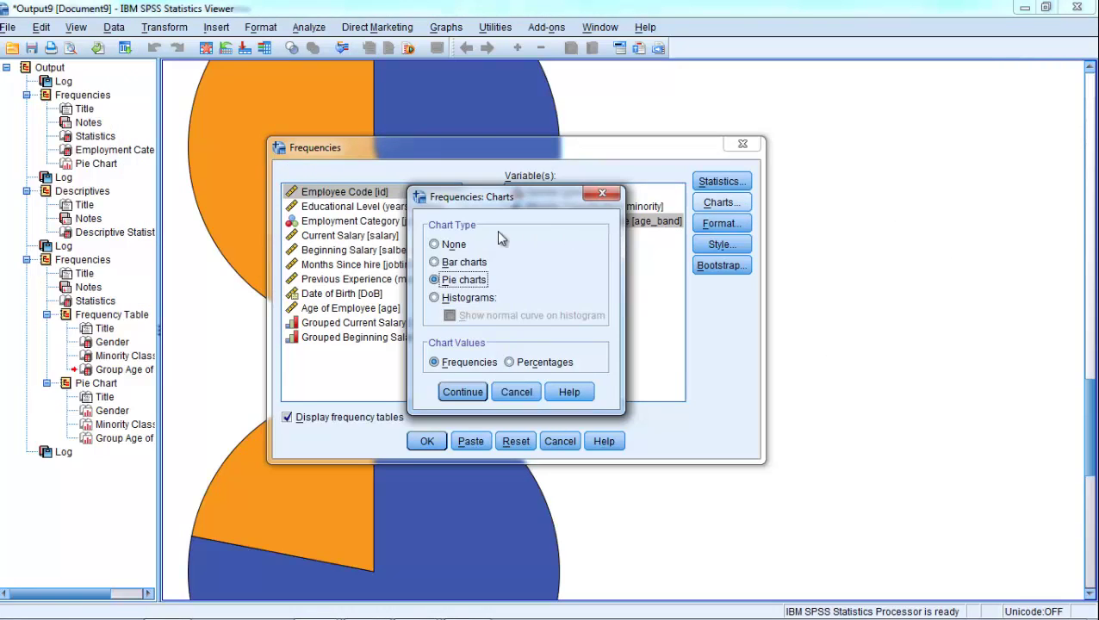
{"action": "left_click", "coordinate": [435, 245]}
{"action": "left_click", "coordinate": [462, 392]}
{"action": "left_click", "coordinate": [427, 441]}
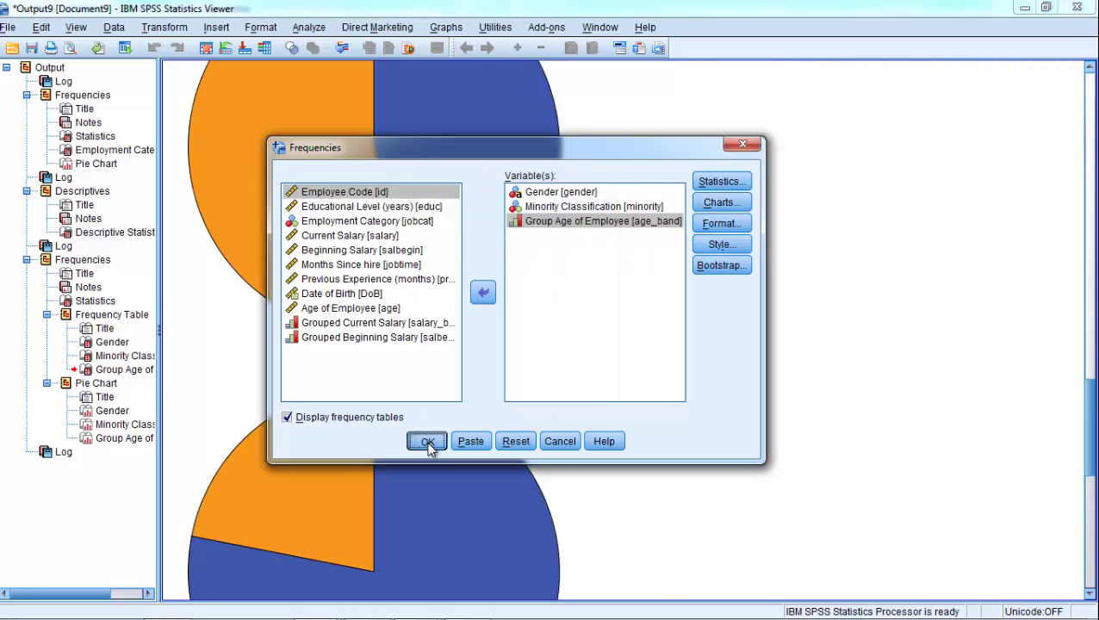
{"action": "scroll", "coordinate": [786, 413], "scroll_direction": "down", "scroll_amount": 3}
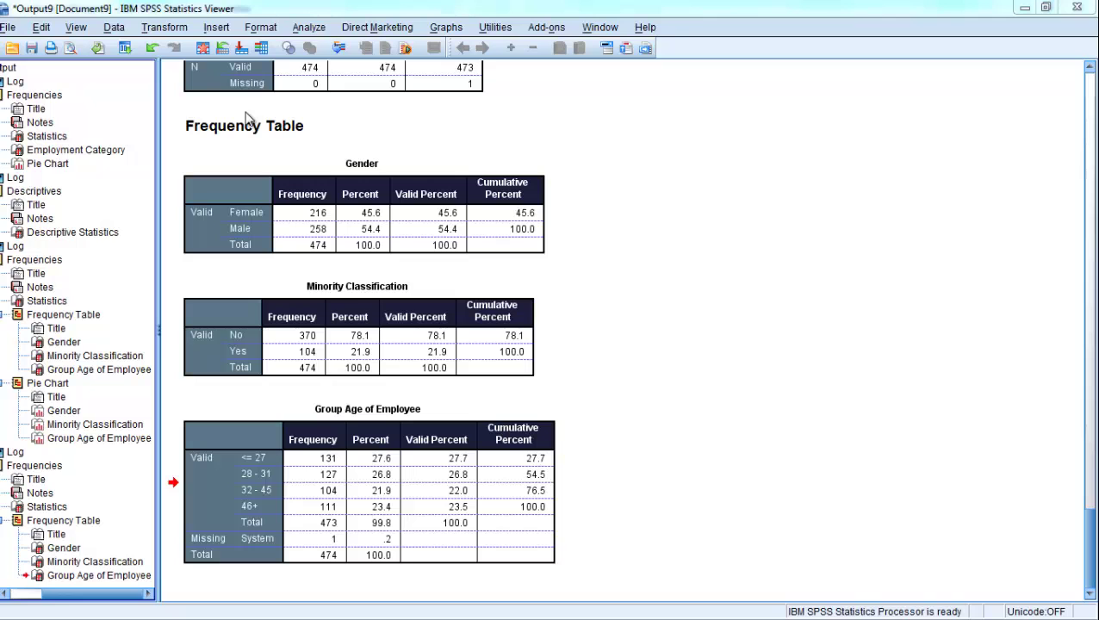
Run a Crosstabs of the data set with Group Age of Employee in the rows and Employment Category in the columns.
{"action": "left_click", "coordinate": [202, 49]}
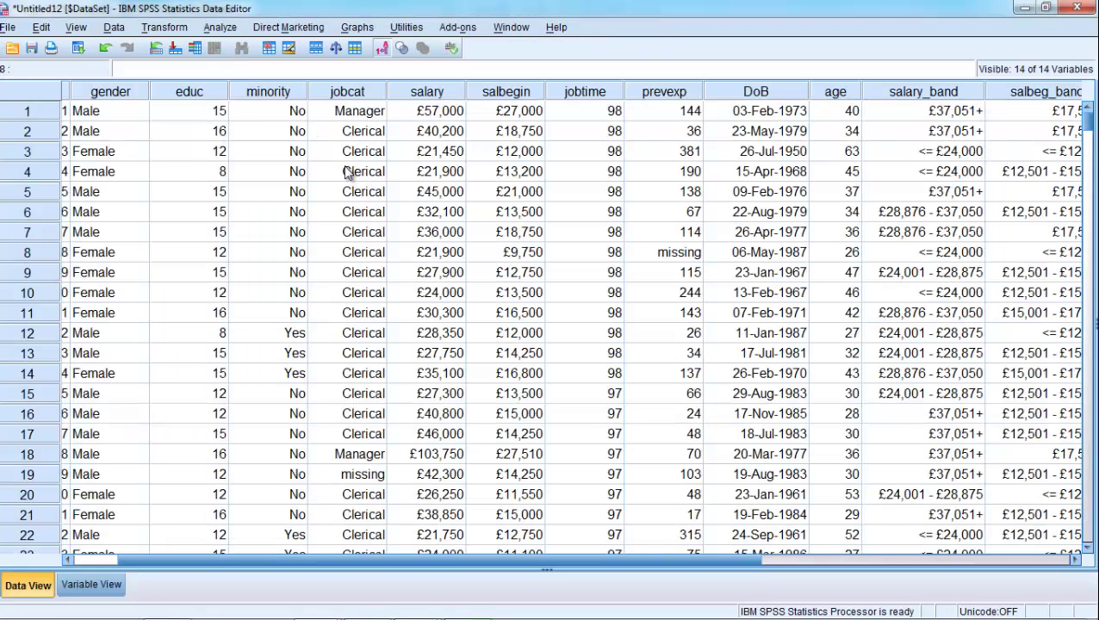
{"action": "left_click", "coordinate": [219, 27]}
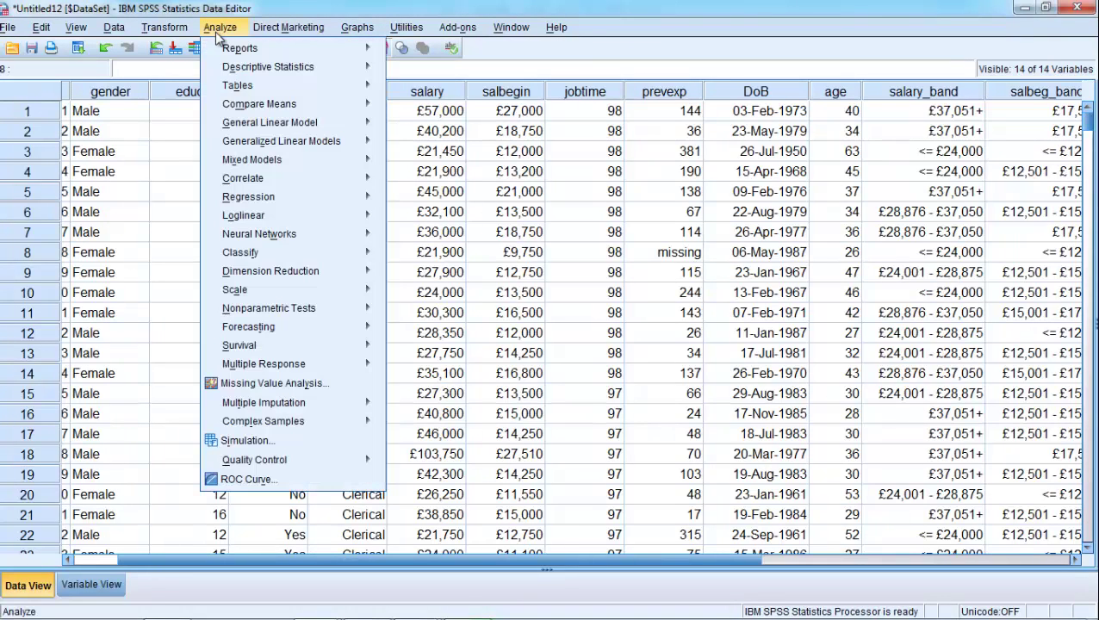
{"action": "mouse_move", "coordinate": [248, 67]}
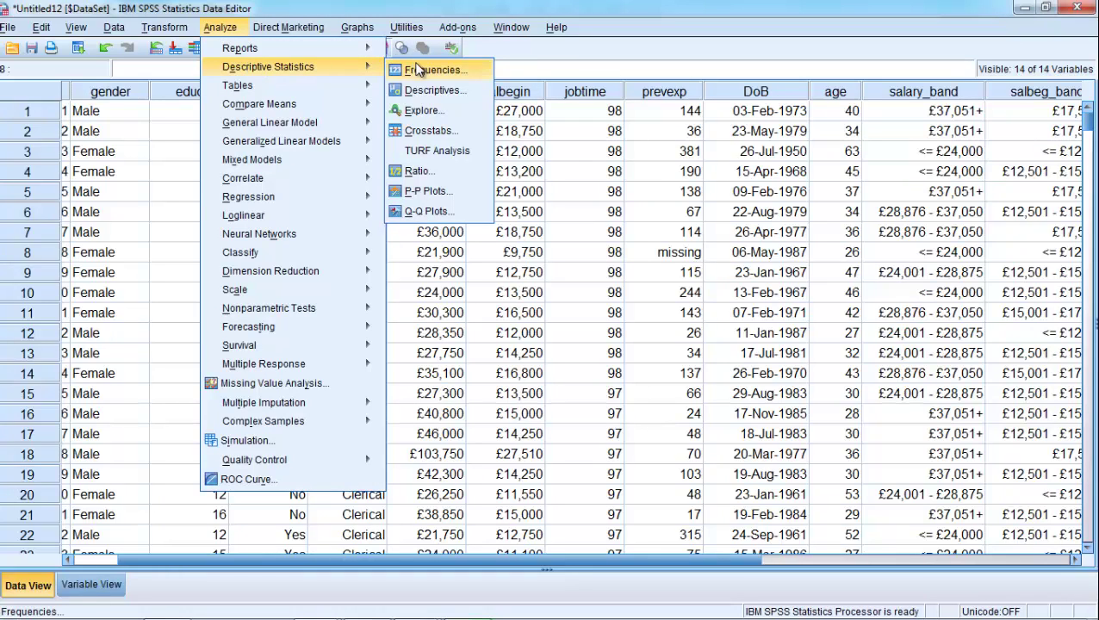
{"action": "left_click", "coordinate": [428, 130]}
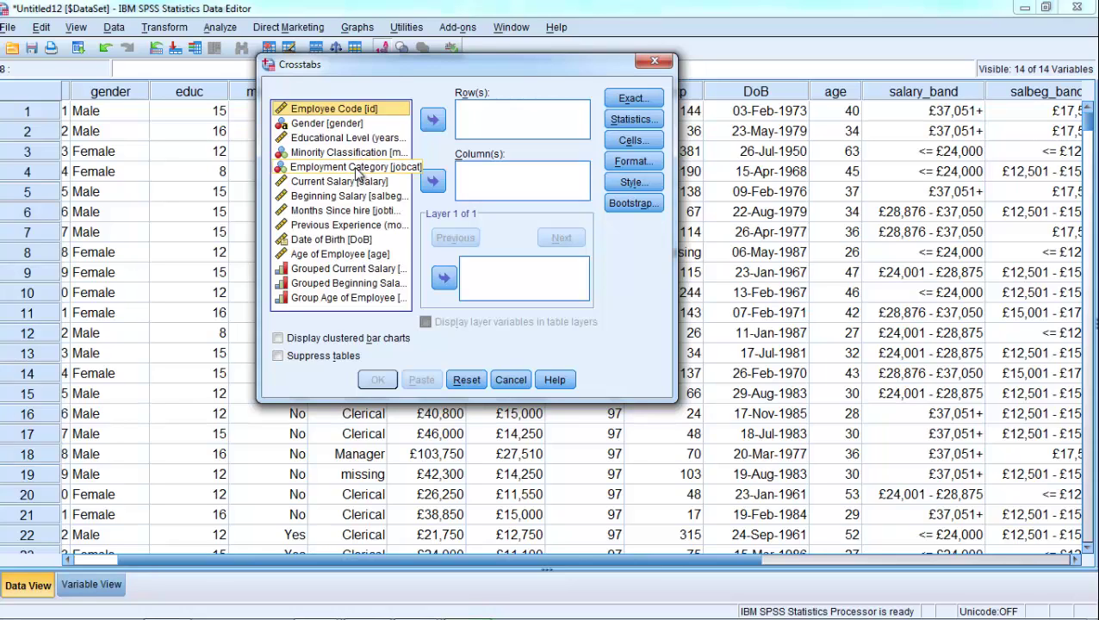
{"action": "left_click", "coordinate": [358, 170]}
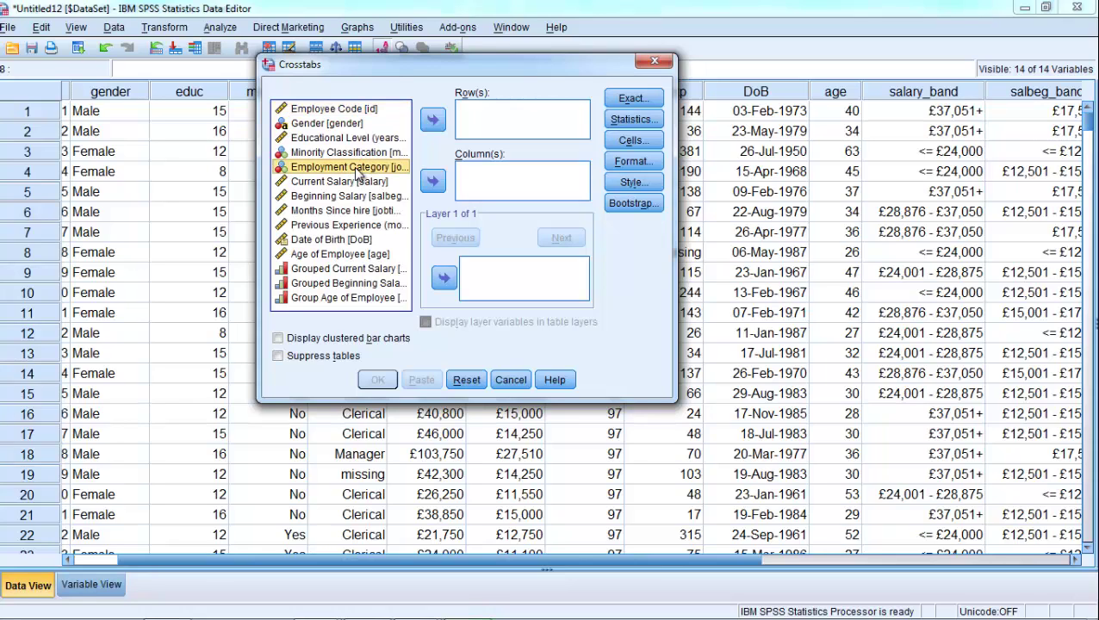
{"action": "left_click", "coordinate": [432, 181]}
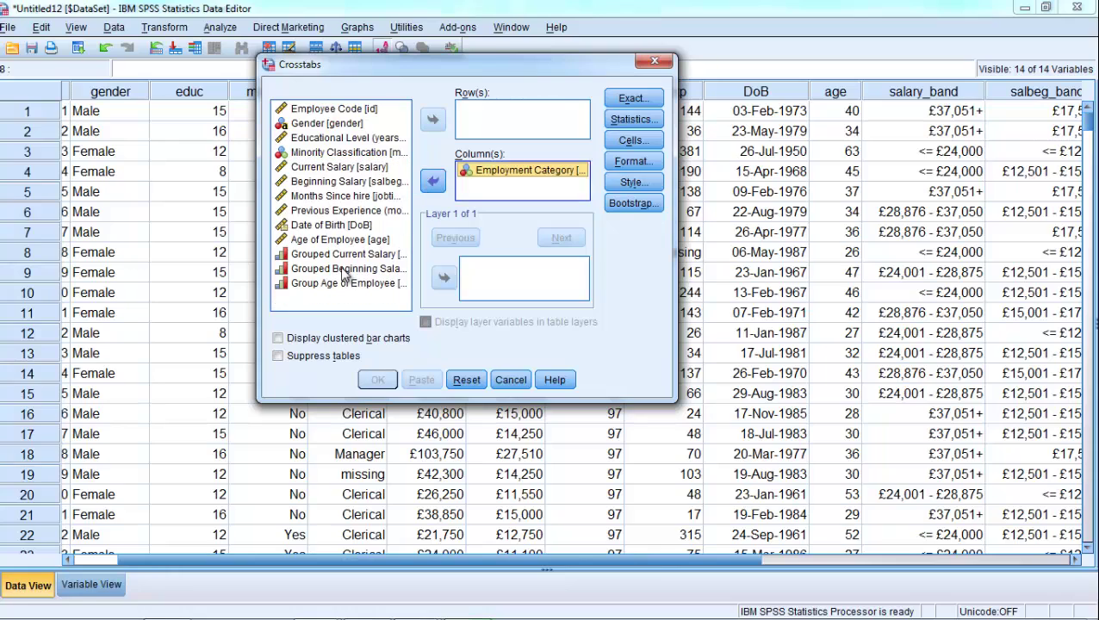
{"action": "left_click", "coordinate": [343, 284]}
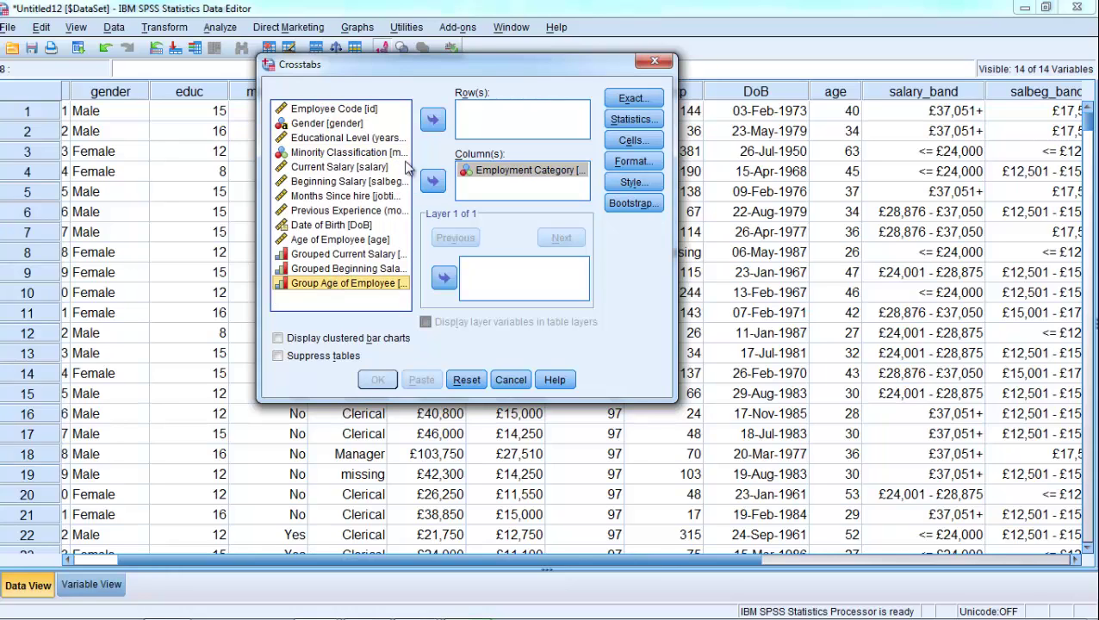
{"action": "left_click", "coordinate": [433, 120]}
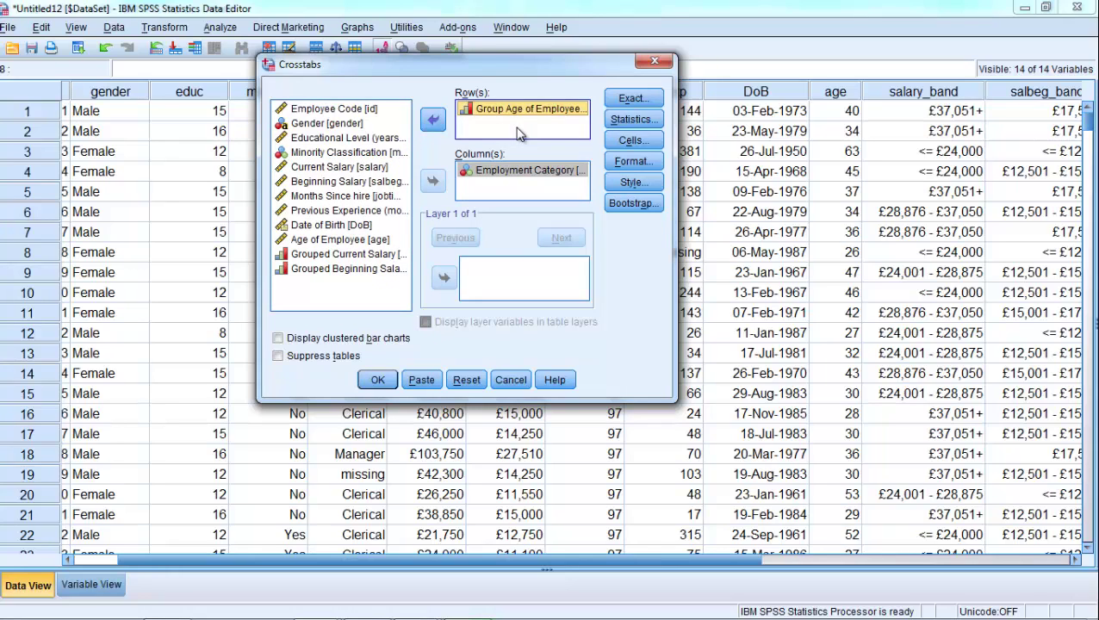
{"action": "left_click", "coordinate": [377, 380]}
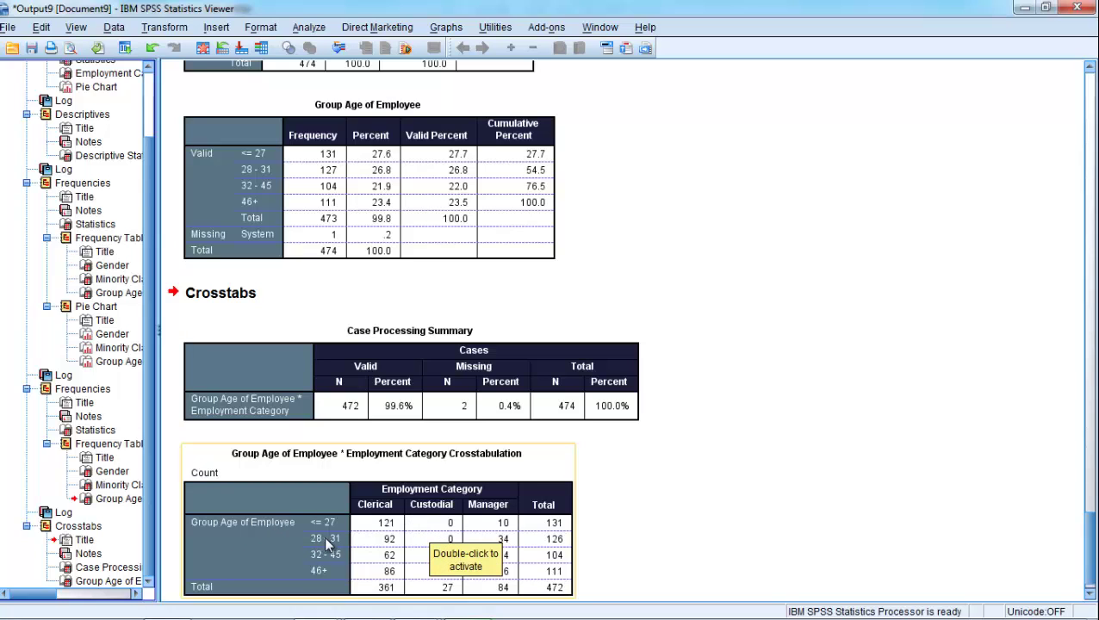
{"action": "left_click", "coordinate": [431, 542]}
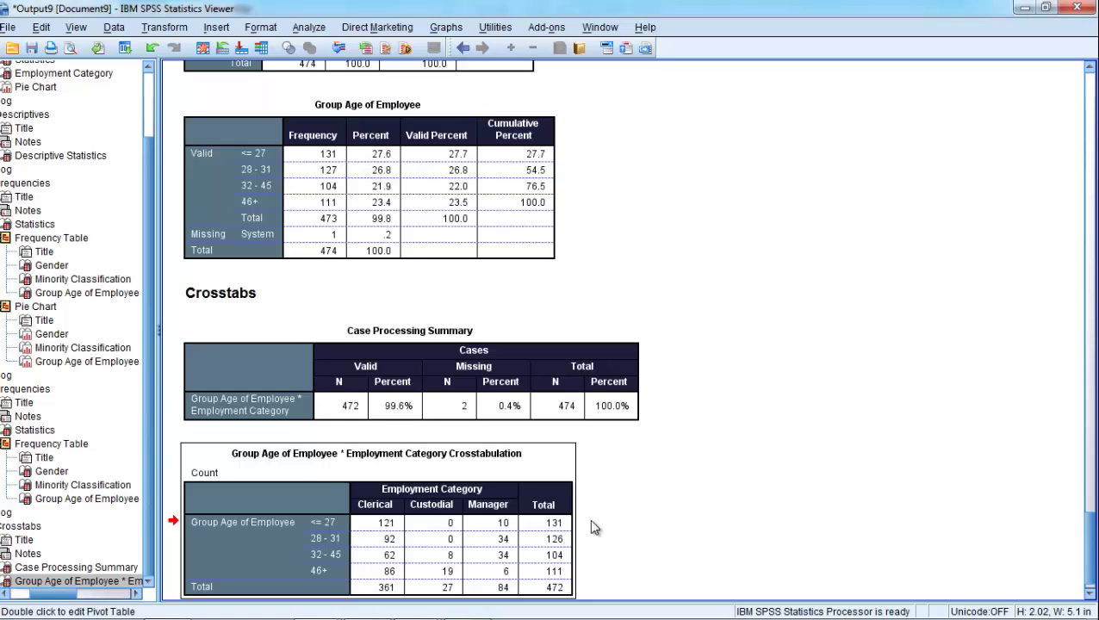
Rerun the age group by employment category Crosstabs with row and column percentages added to the observed counts.
{"action": "left_click", "coordinate": [125, 49]}
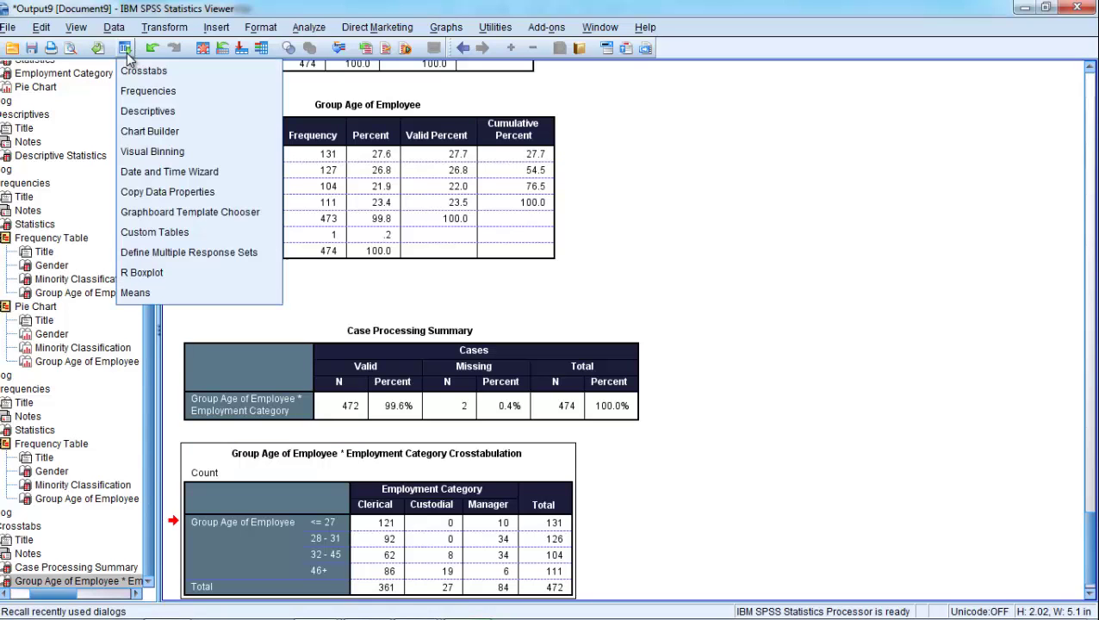
{"action": "left_click", "coordinate": [143, 73]}
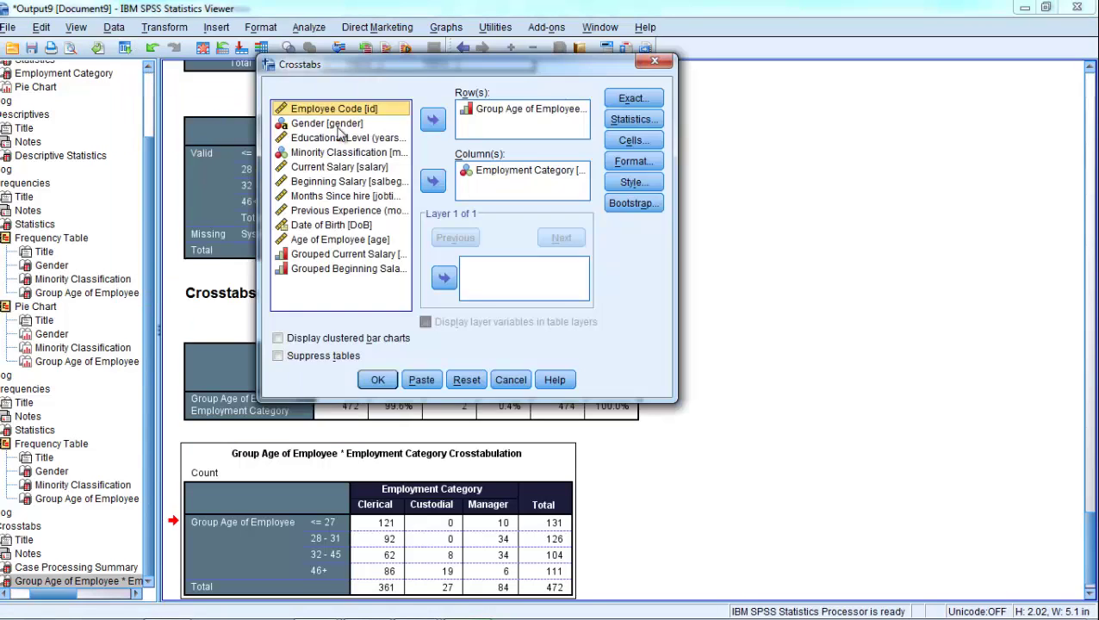
{"action": "left_click", "coordinate": [645, 144]}
{"action": "left_click", "coordinate": [420, 287]}
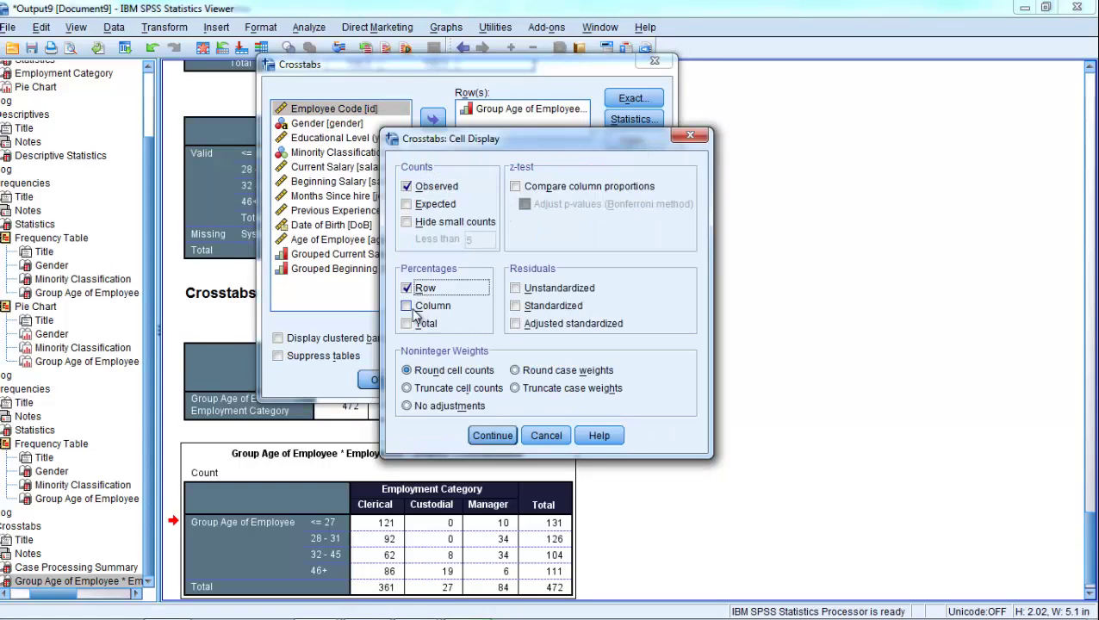
{"action": "left_click", "coordinate": [412, 307]}
{"action": "left_click", "coordinate": [487, 435]}
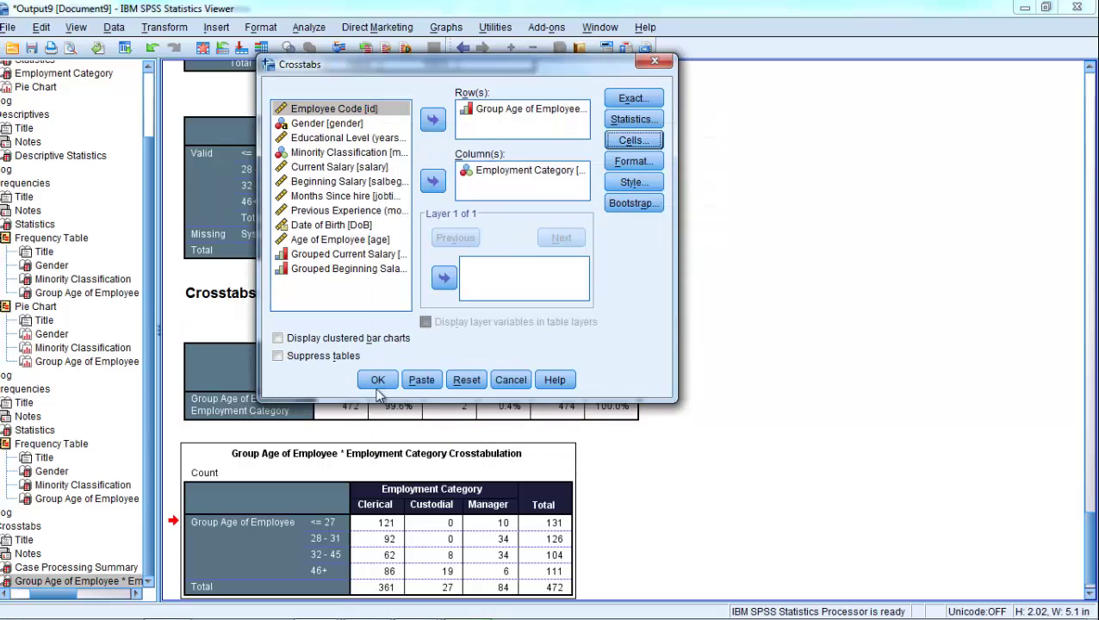
{"action": "left_click", "coordinate": [377, 382]}
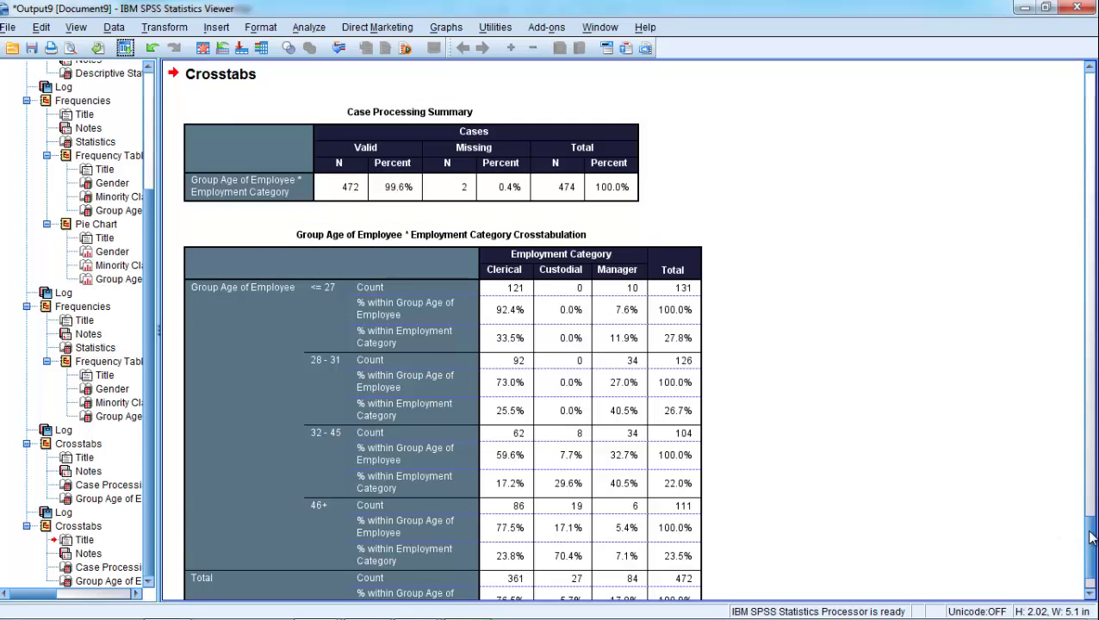
{"action": "left_click_drag", "start_coordinate": [1090, 538], "coordinate": [1089, 556]}
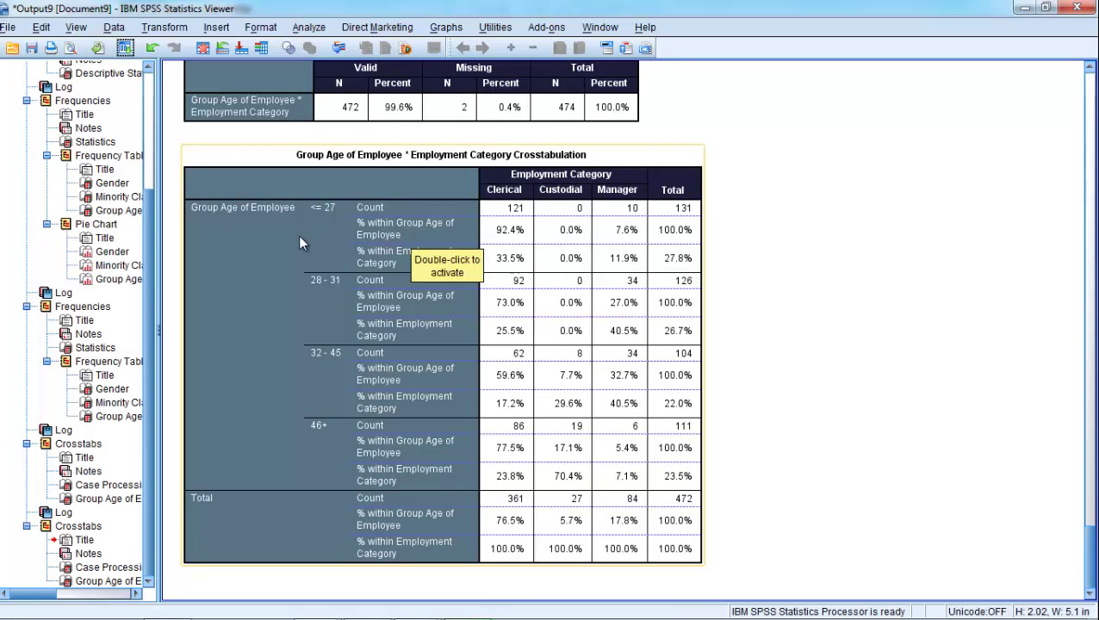
{"action": "left_click", "coordinate": [308, 281]}
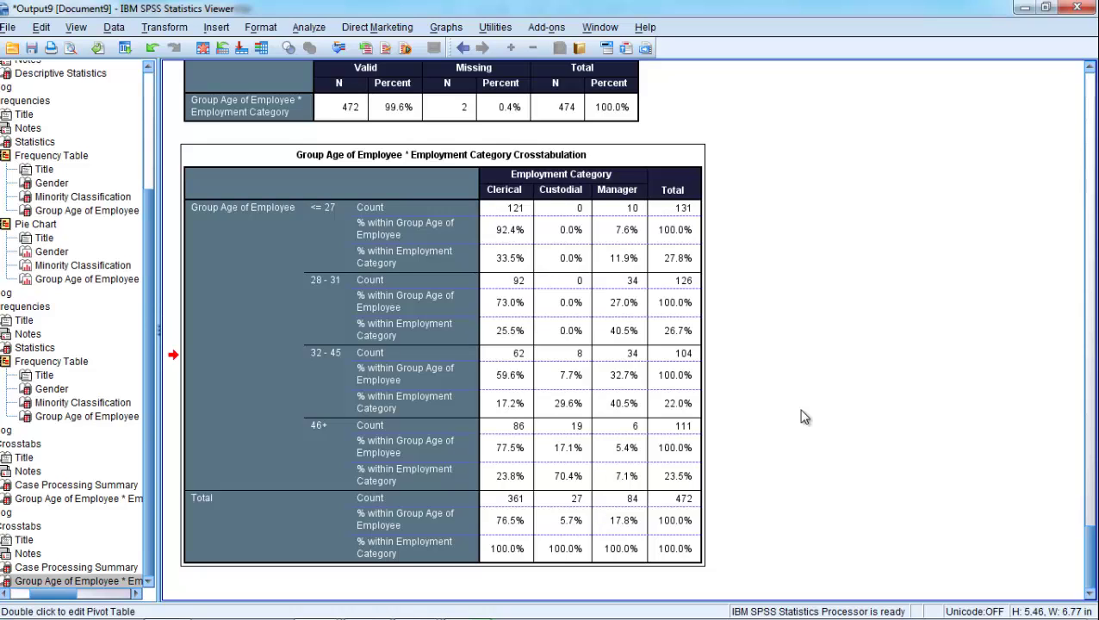
Start a custom table with Minority Classification and Gender stacked in the rows and Grouped Current Salary in the columns.
{"action": "left_click", "coordinate": [200, 52]}
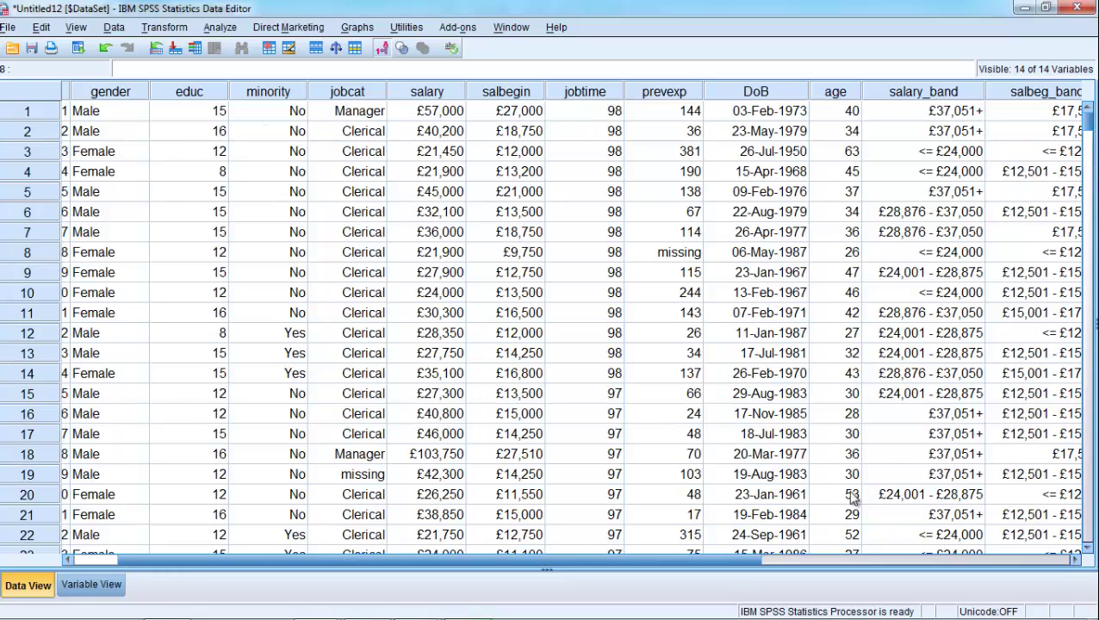
{"action": "left_click_drag", "start_coordinate": [728, 560], "coordinate": [894, 564]}
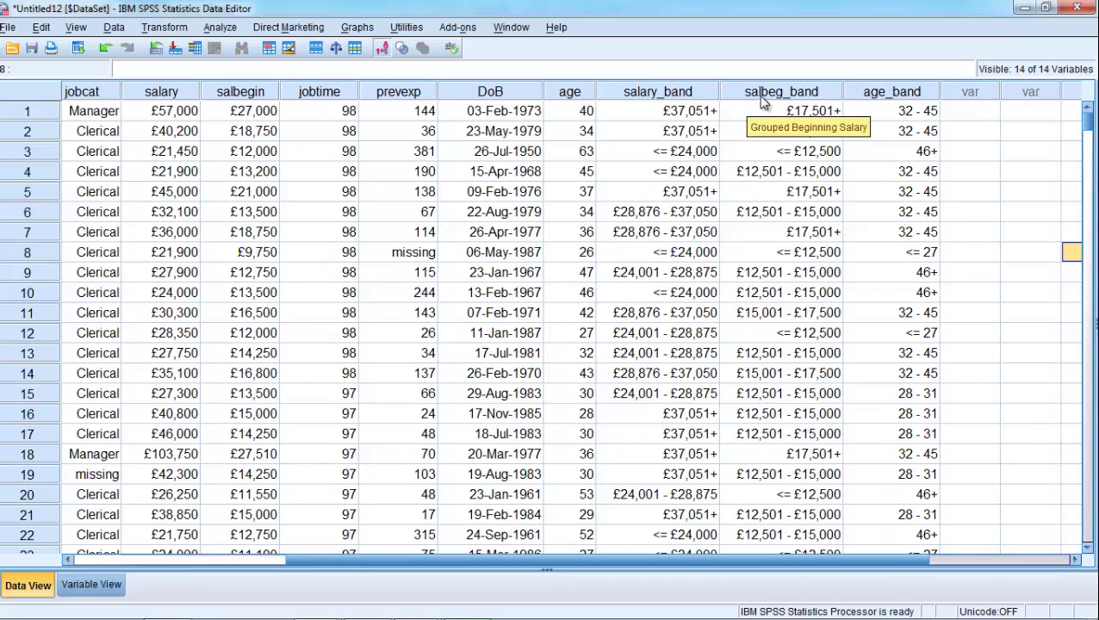
{"action": "left_click_drag", "start_coordinate": [493, 561], "coordinate": [342, 565]}
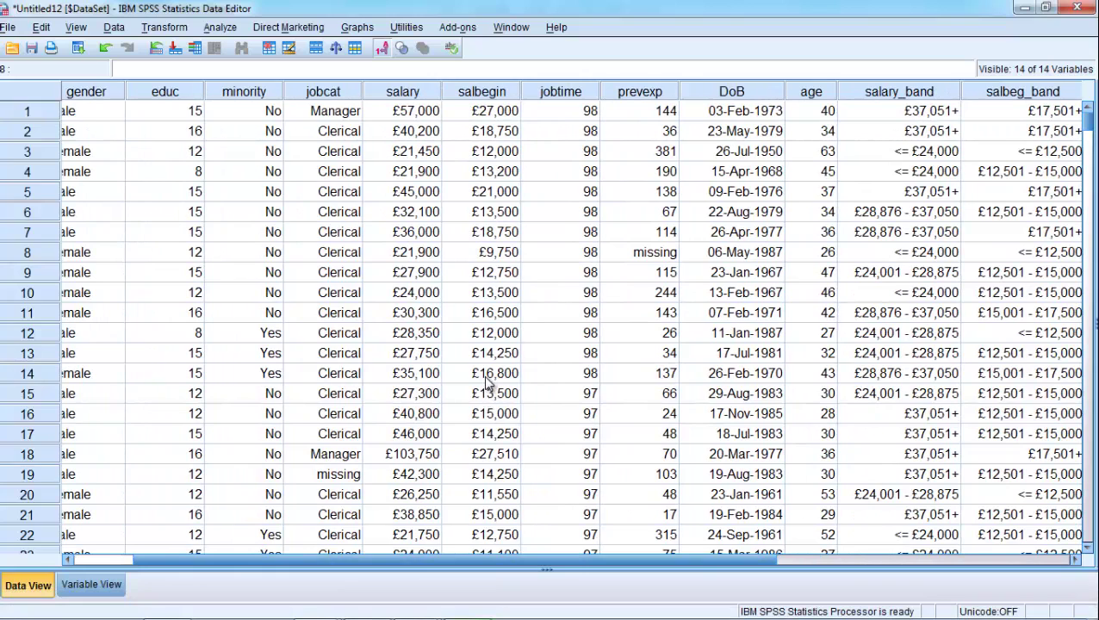
{"action": "left_click", "coordinate": [221, 28]}
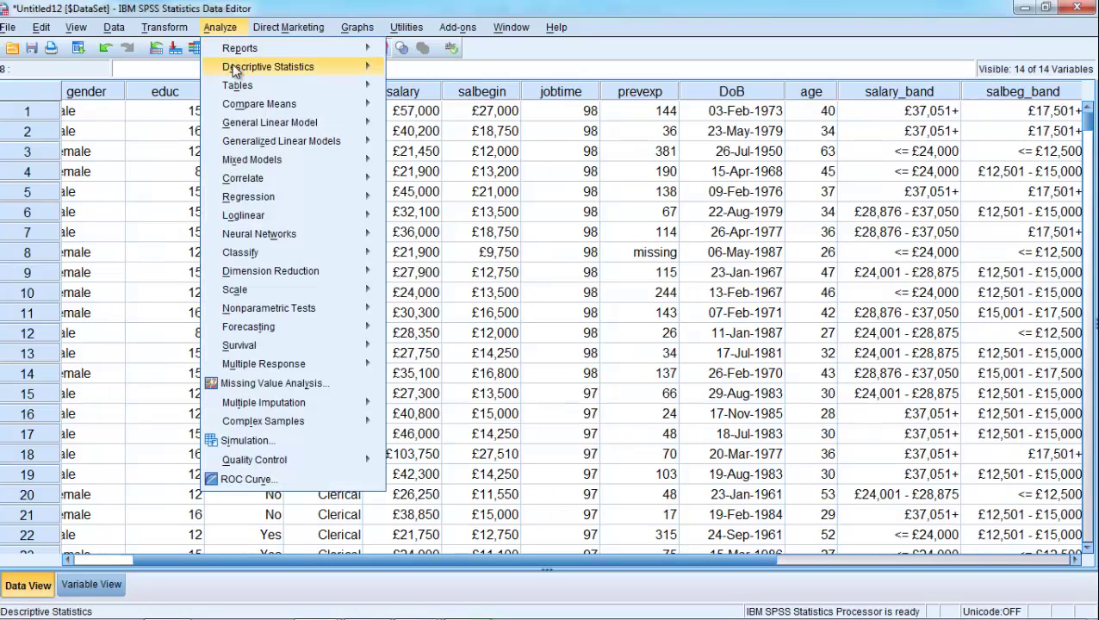
{"action": "mouse_move", "coordinate": [239, 90]}
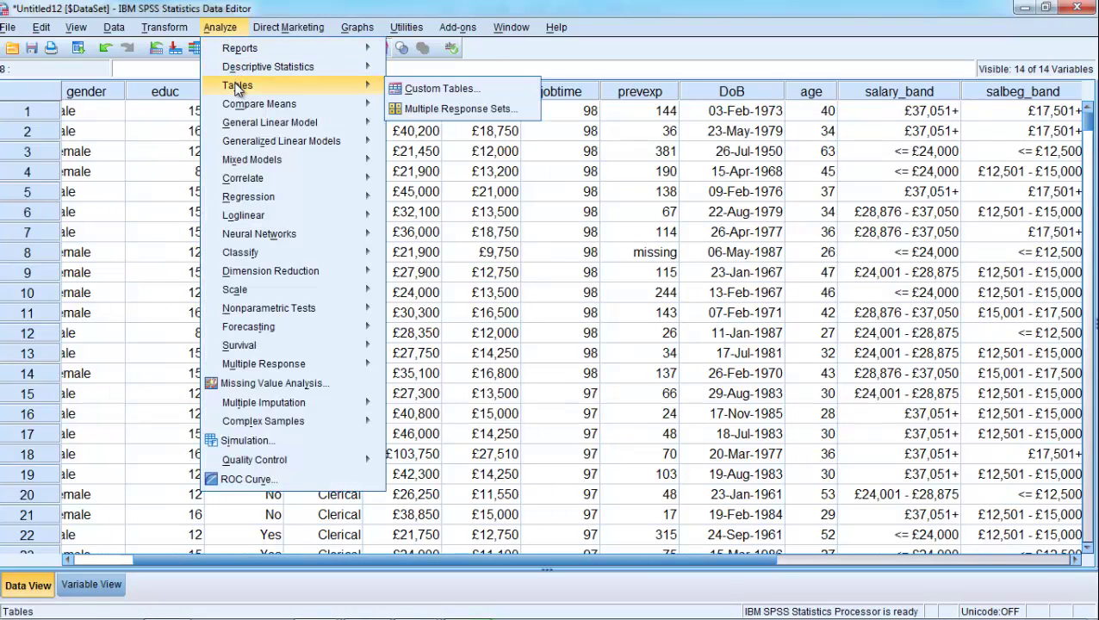
{"action": "left_click", "coordinate": [421, 89]}
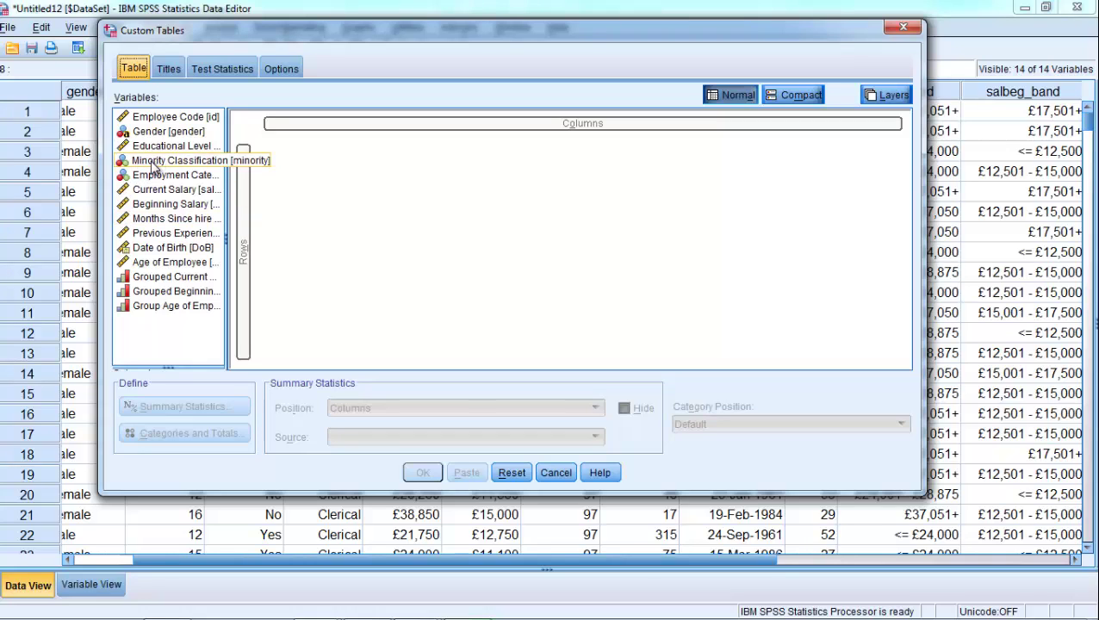
{"action": "left_click_drag", "start_coordinate": [155, 166], "coordinate": [240, 267]}
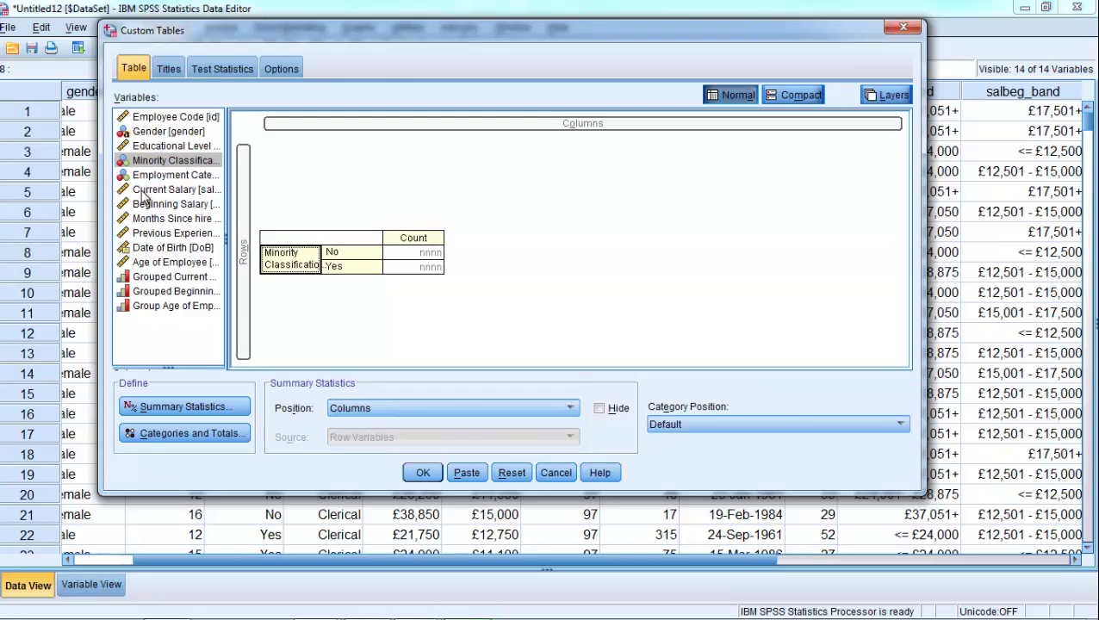
{"action": "left_click_drag", "start_coordinate": [145, 130], "coordinate": [271, 275]}
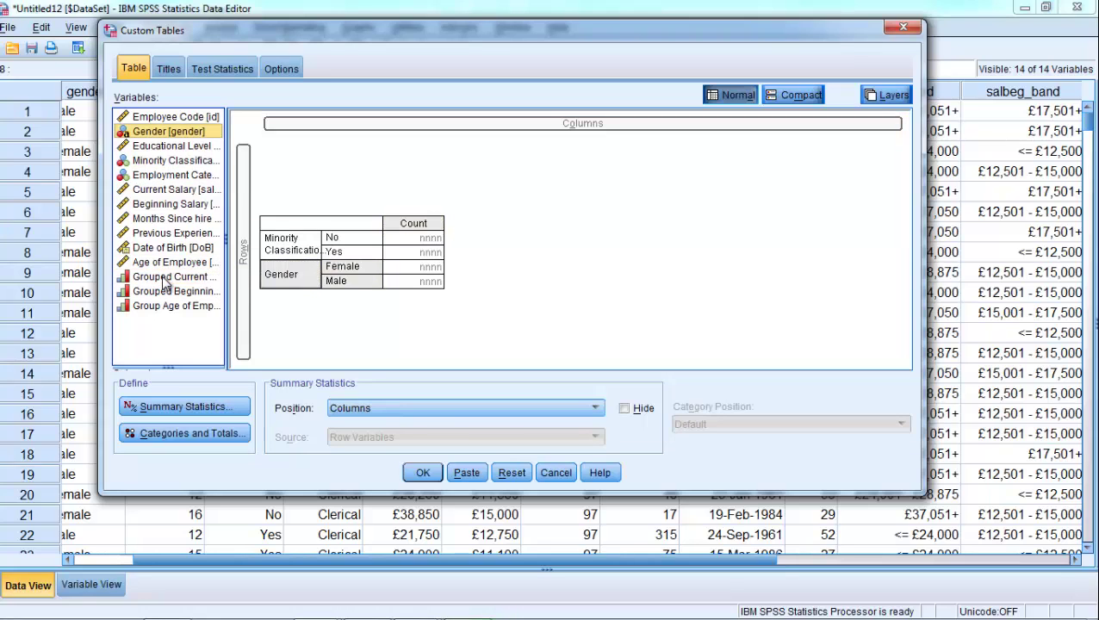
{"action": "left_click_drag", "start_coordinate": [167, 282], "coordinate": [490, 128]}
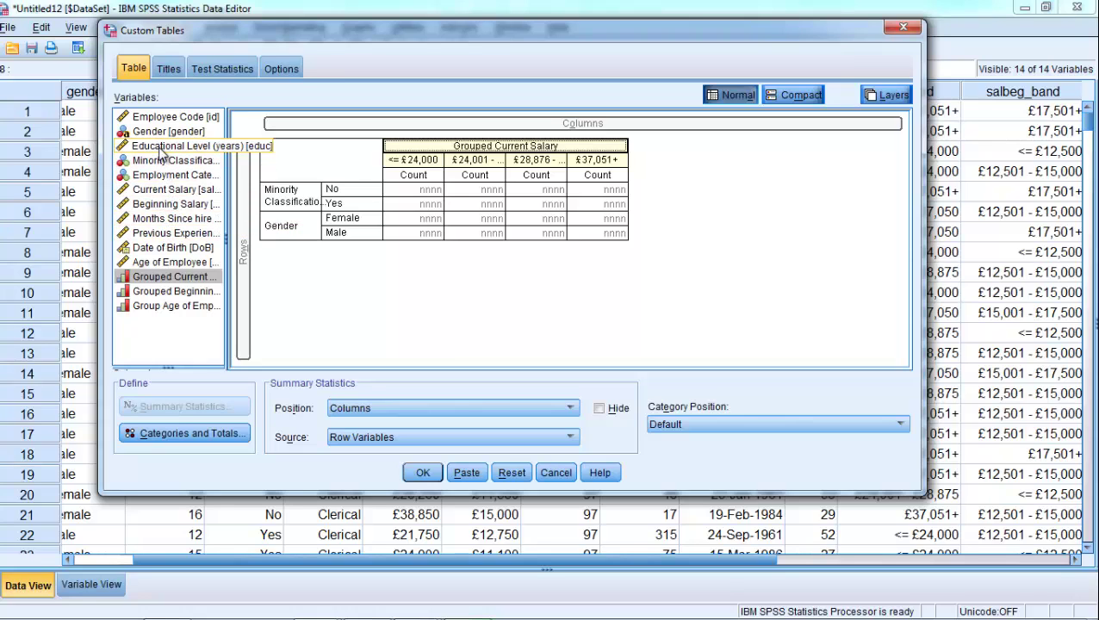
Add Educational Level (years) to the custom table as a mean column beside Grouped Current Salary instead of as a row.
{"action": "left_click_drag", "start_coordinate": [166, 146], "coordinate": [310, 251]}
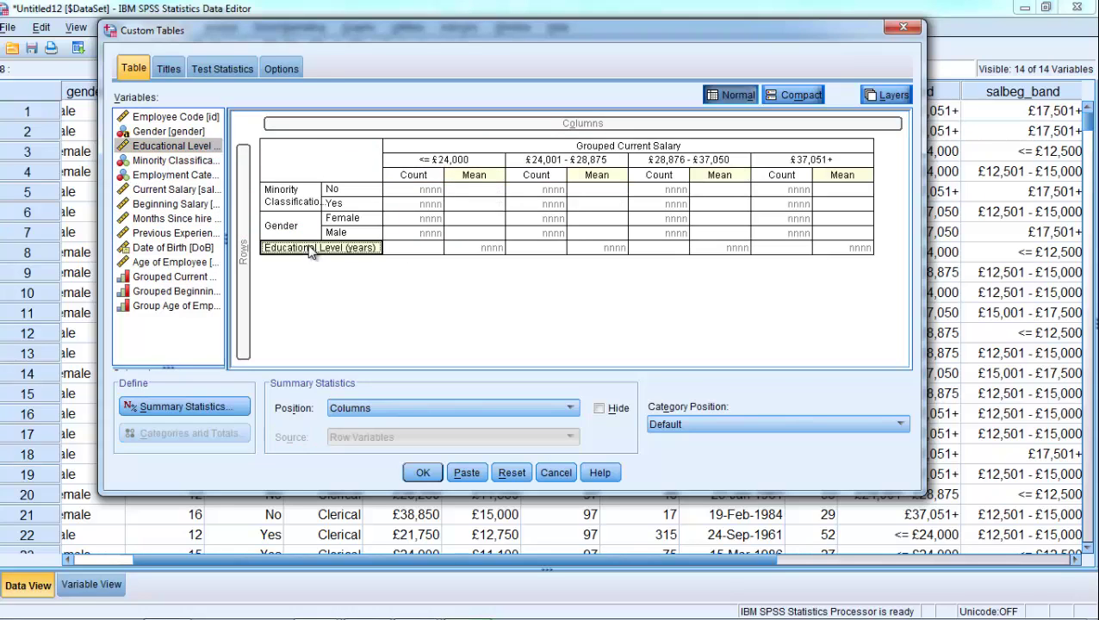
{"action": "key", "text": "Delete"}
{"action": "left_click_drag", "start_coordinate": [601, 176], "coordinate": [637, 177]}
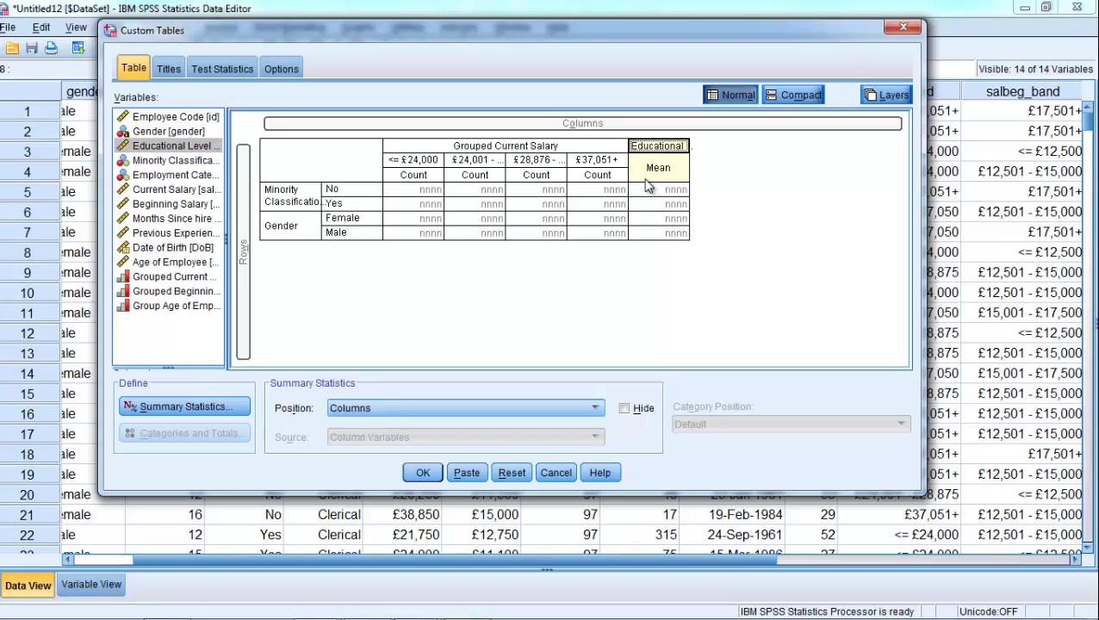
Add a Total category to both Minority Classification and Gender in the custom table.
{"action": "left_click", "coordinate": [277, 204]}
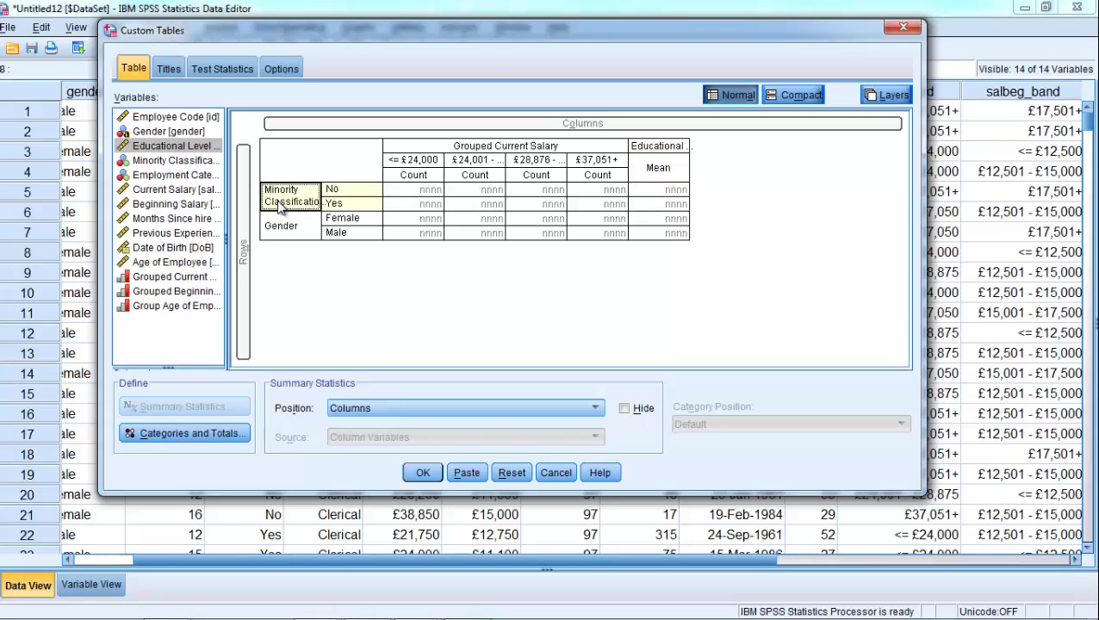
{"action": "left_click", "coordinate": [188, 435]}
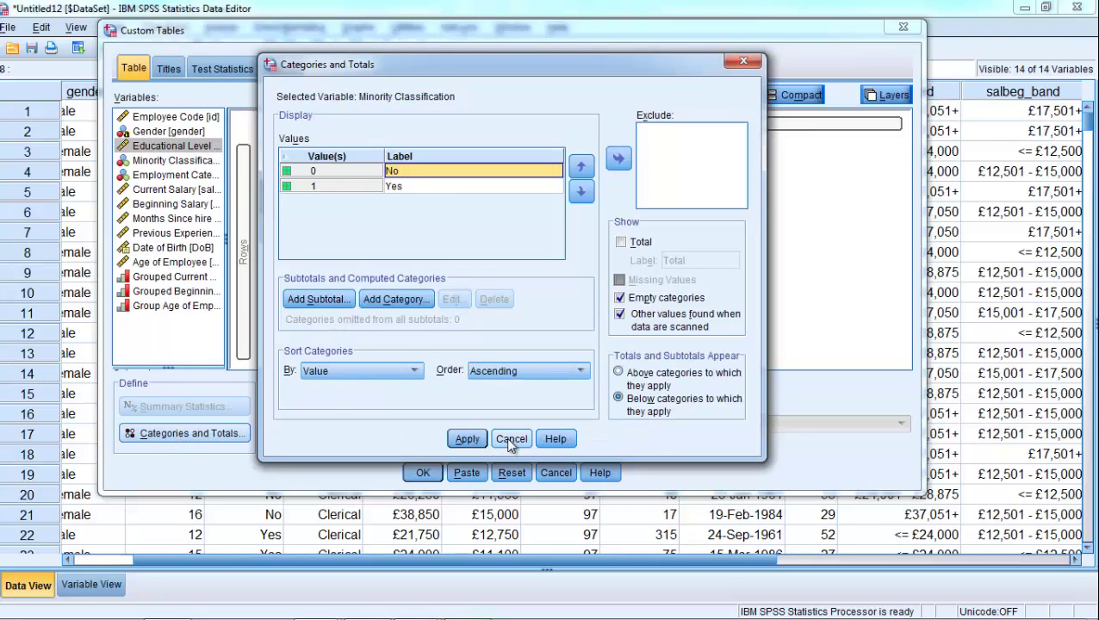
{"action": "left_click", "coordinate": [621, 242]}
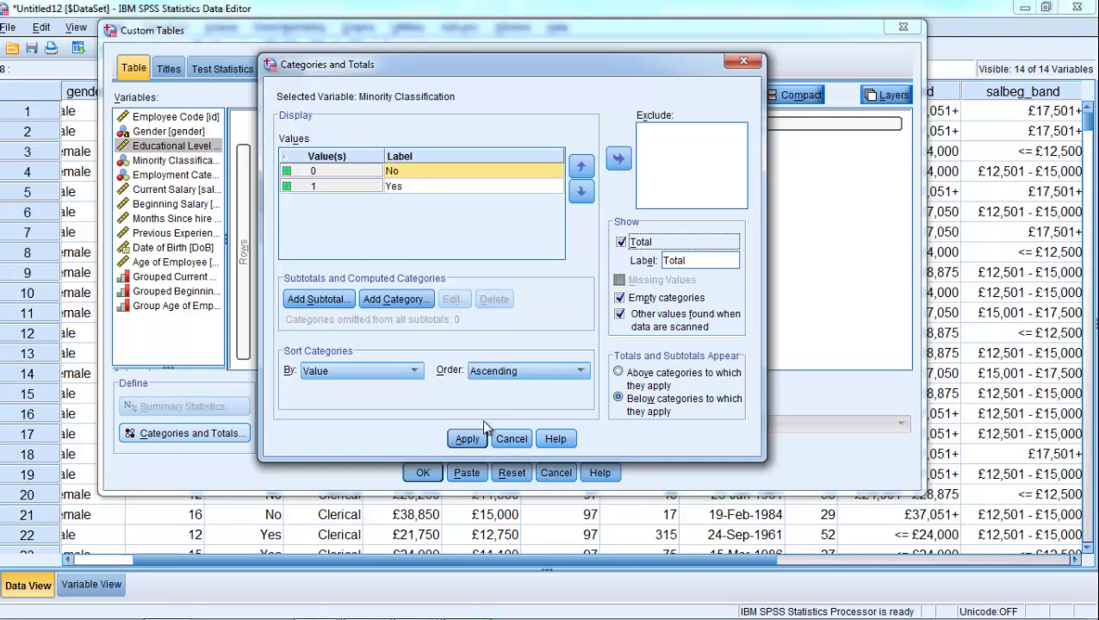
{"action": "left_click", "coordinate": [466, 438]}
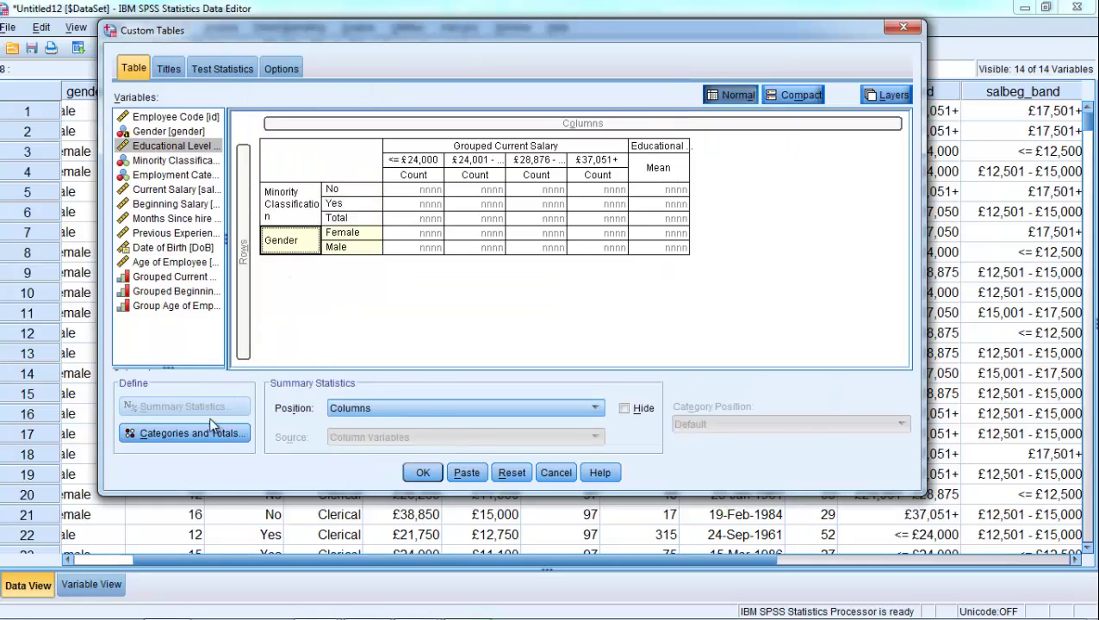
{"action": "left_click", "coordinate": [212, 430]}
{"action": "left_click", "coordinate": [623, 244]}
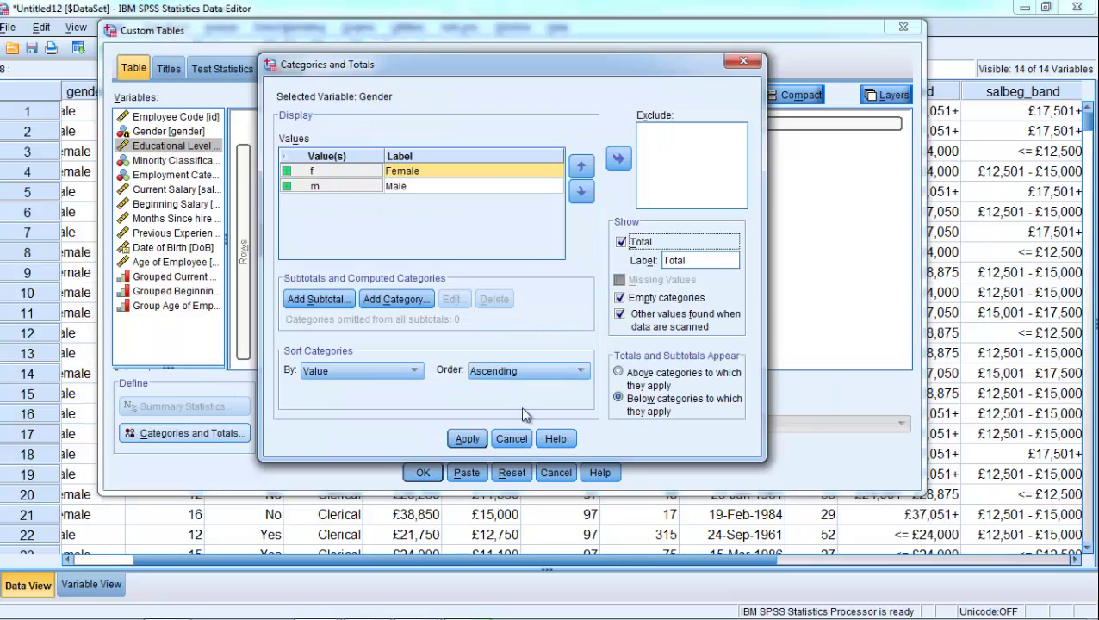
{"action": "left_click", "coordinate": [467, 439]}
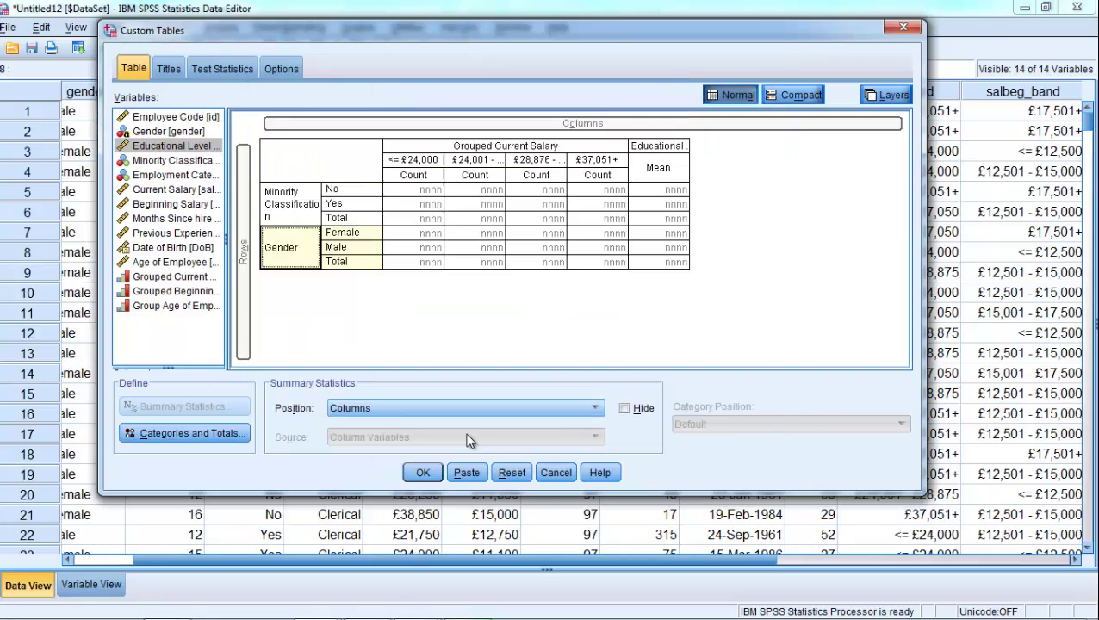
Replace the Count statistic of Grouped Current Salary in the custom table with Row N %, labelled Row %.
{"action": "left_click", "coordinate": [419, 169]}
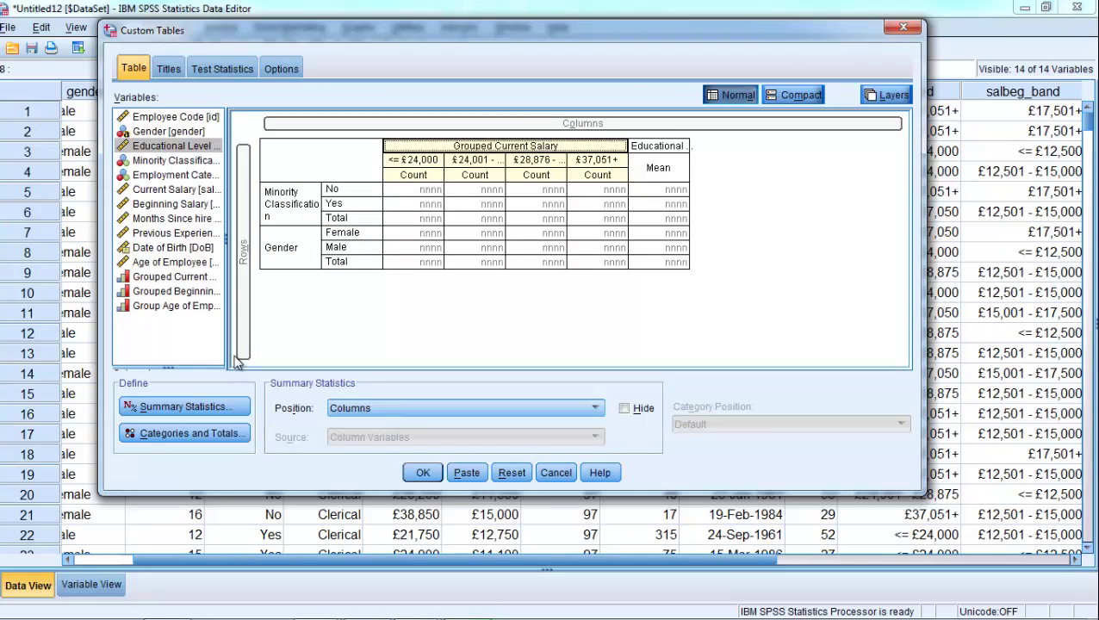
{"action": "left_click", "coordinate": [194, 409]}
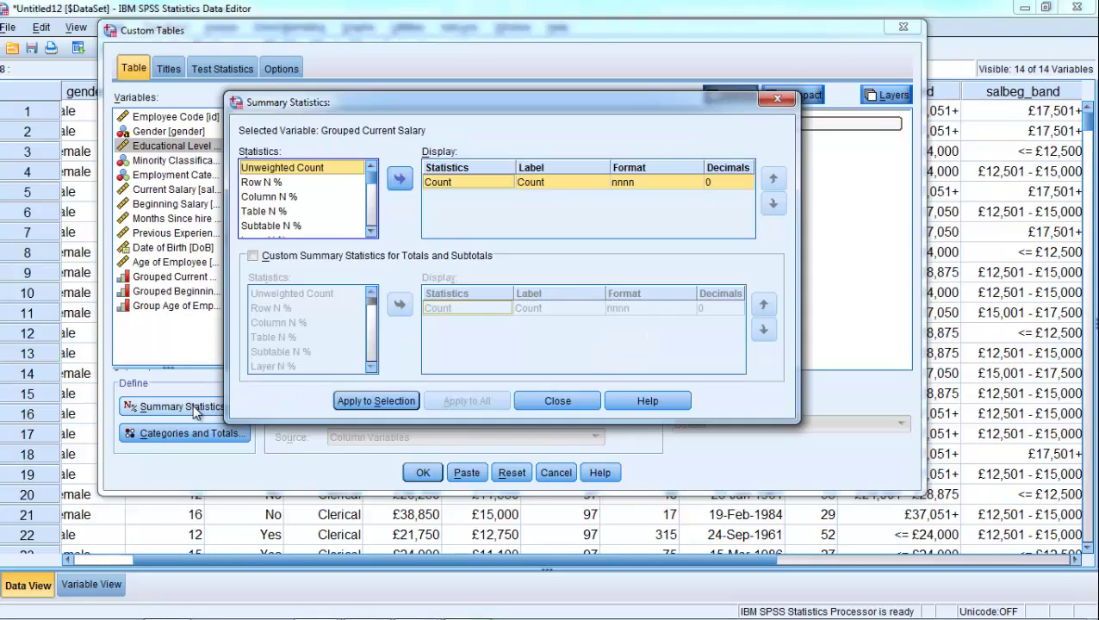
{"action": "left_click", "coordinate": [447, 181]}
{"action": "left_click", "coordinate": [407, 184]}
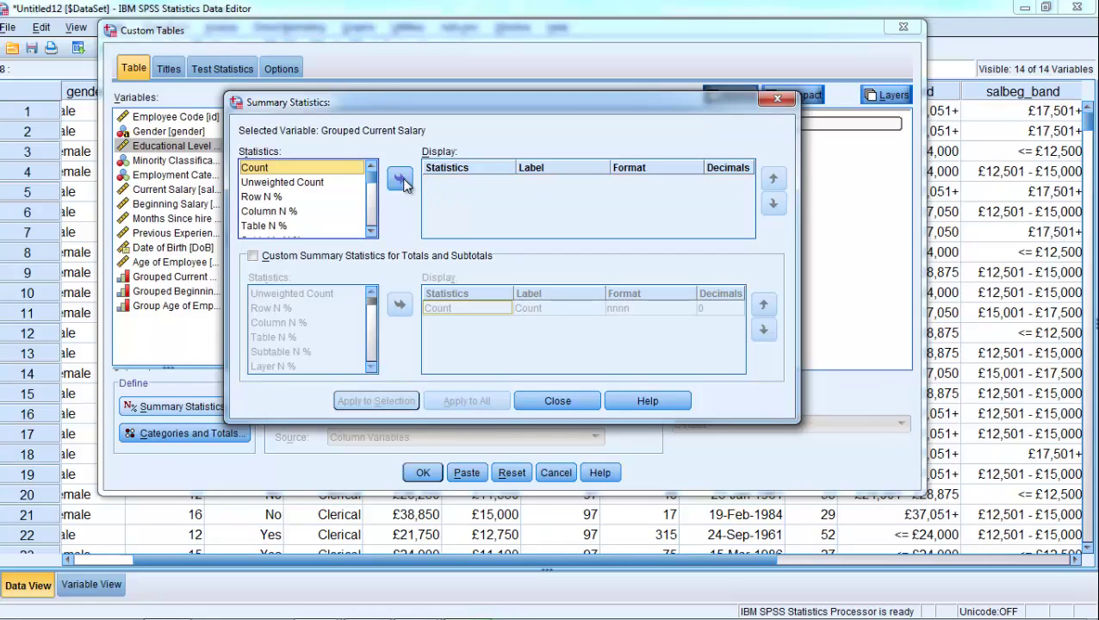
{"action": "left_click", "coordinate": [262, 197]}
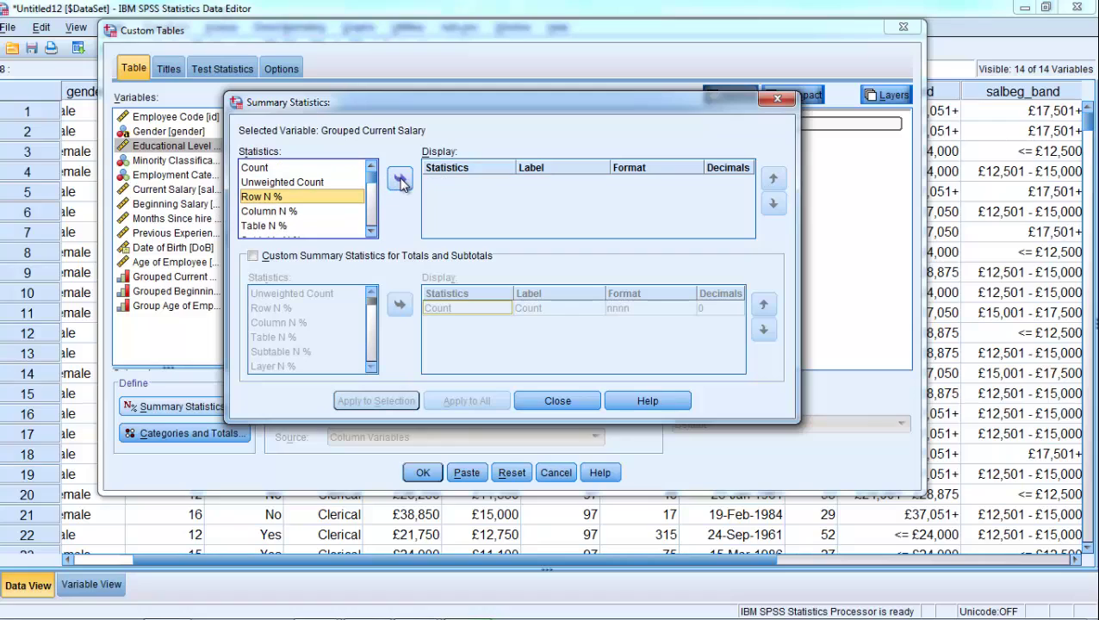
{"action": "left_click", "coordinate": [399, 181]}
{"action": "double_click", "coordinate": [558, 183]}
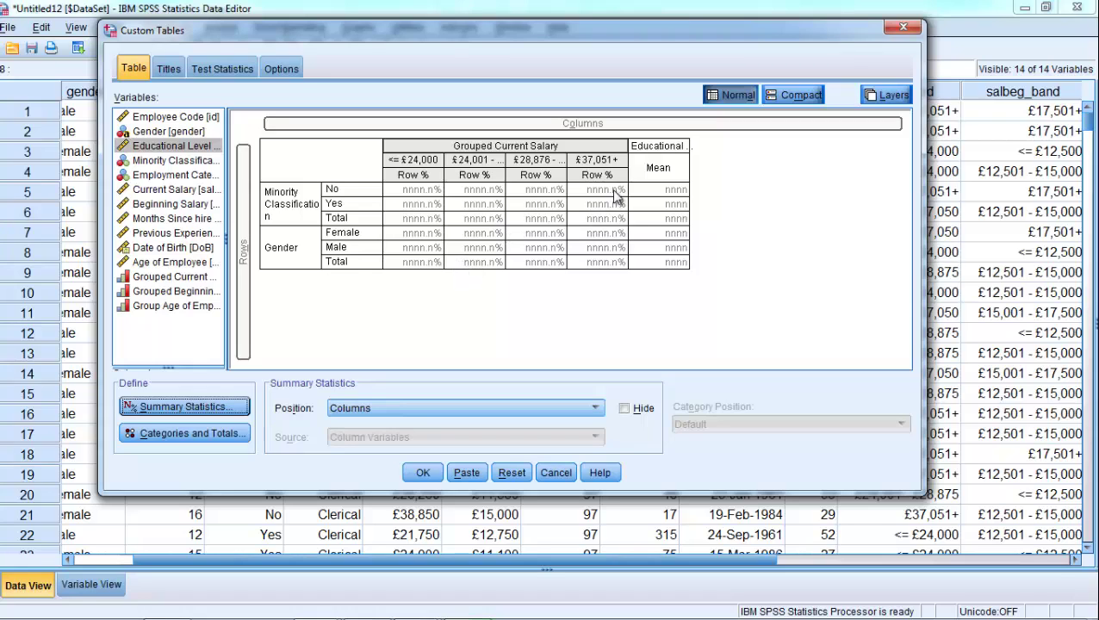
Add Median, Maximum and Minimum to the Mean for Educational Level (years) and generate the custom table.
{"action": "left_click", "coordinate": [656, 150]}
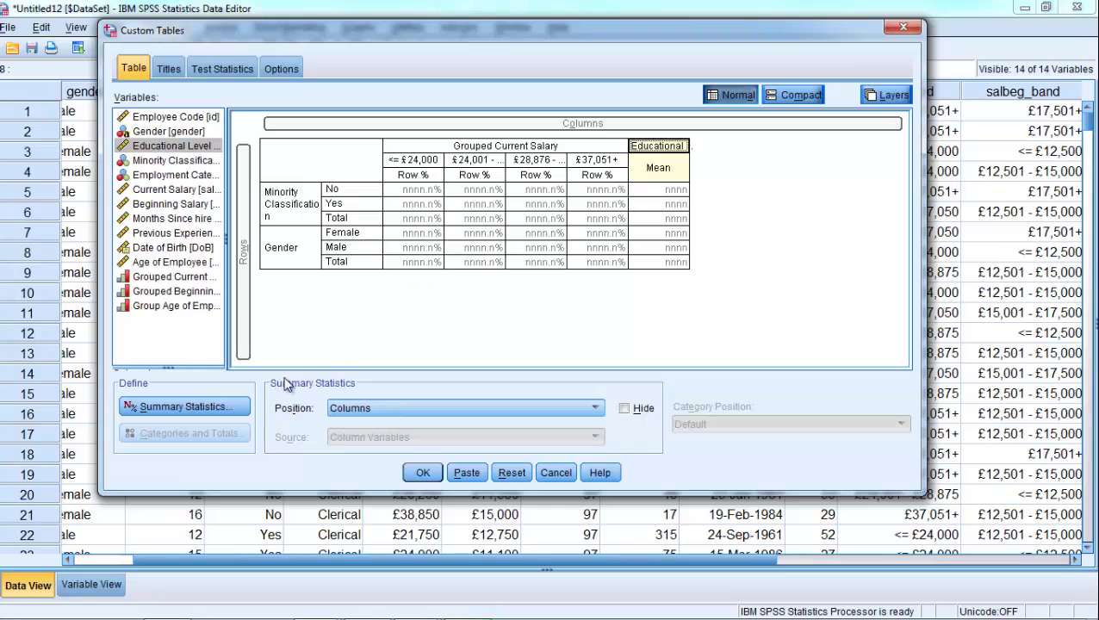
{"action": "left_click", "coordinate": [198, 408]}
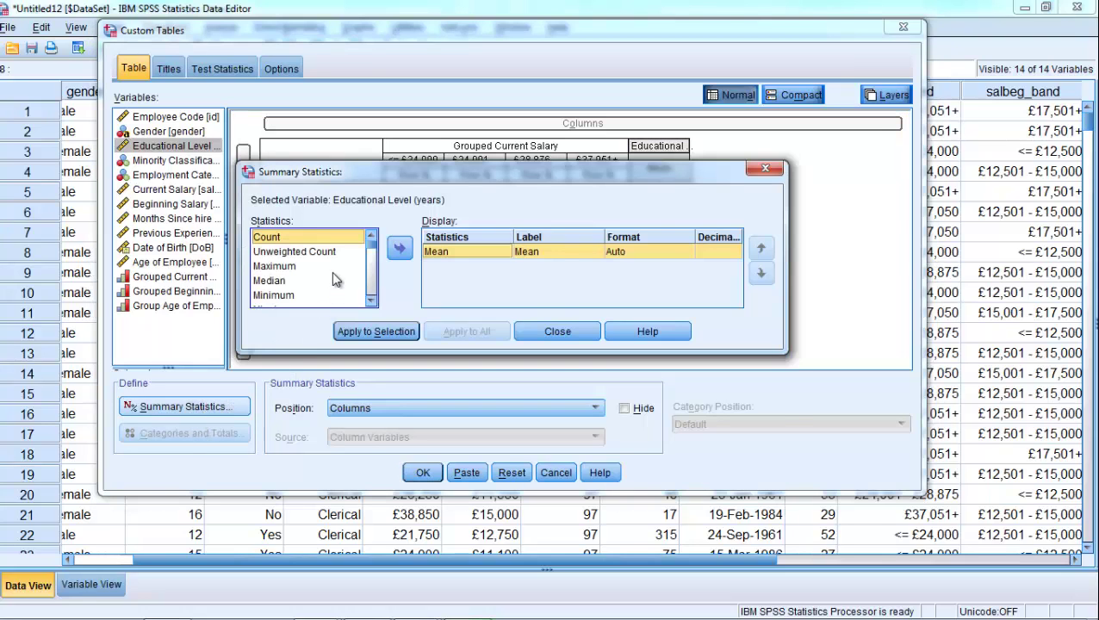
{"action": "left_click", "coordinate": [307, 279]}
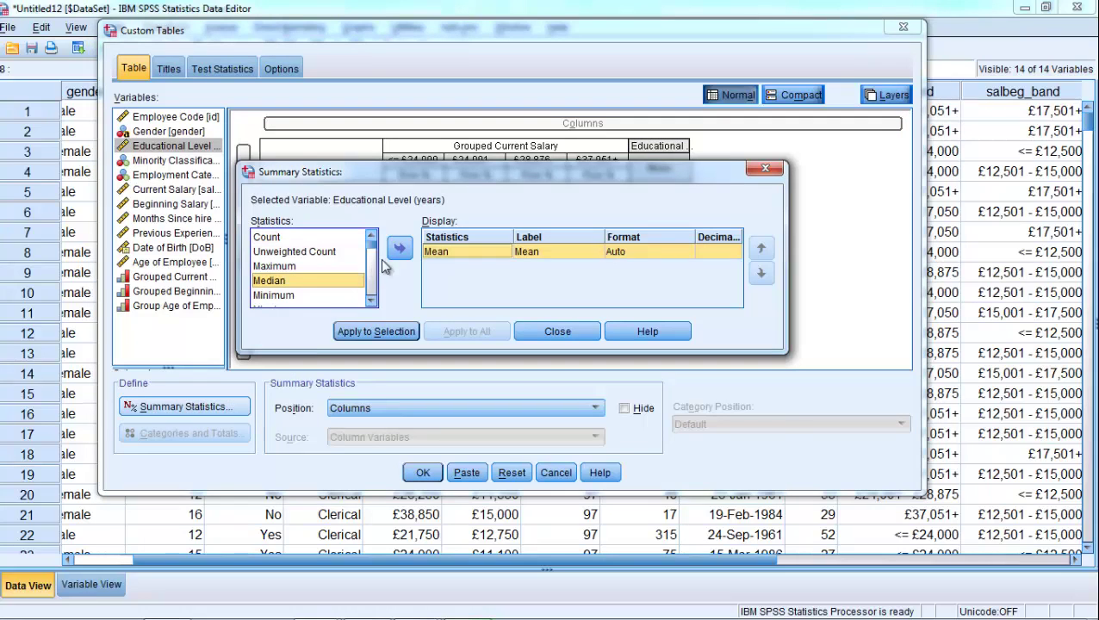
{"action": "left_click", "coordinate": [394, 251]}
{"action": "left_click", "coordinate": [315, 267]}
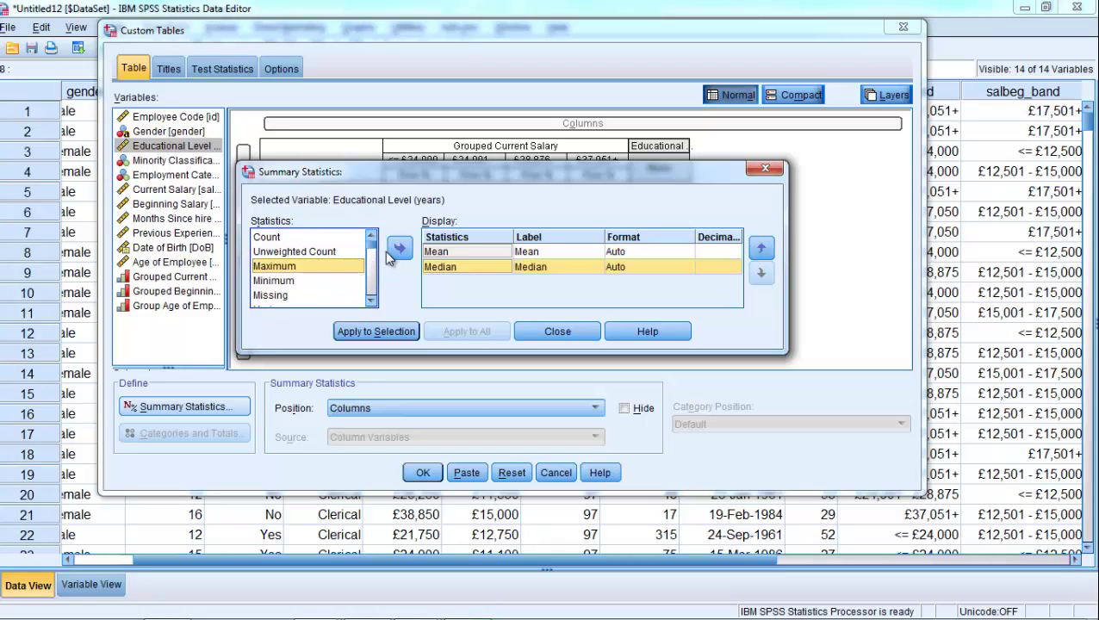
{"action": "left_click", "coordinate": [396, 249]}
{"action": "left_click", "coordinate": [272, 267]}
{"action": "left_click", "coordinate": [399, 251]}
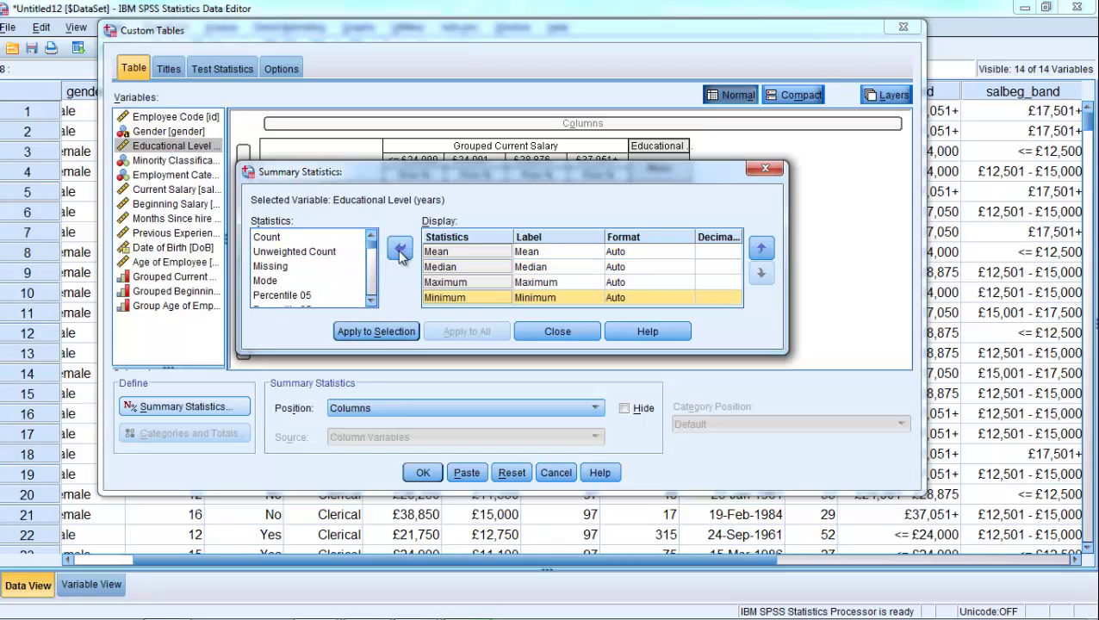
{"action": "left_click", "coordinate": [396, 334]}
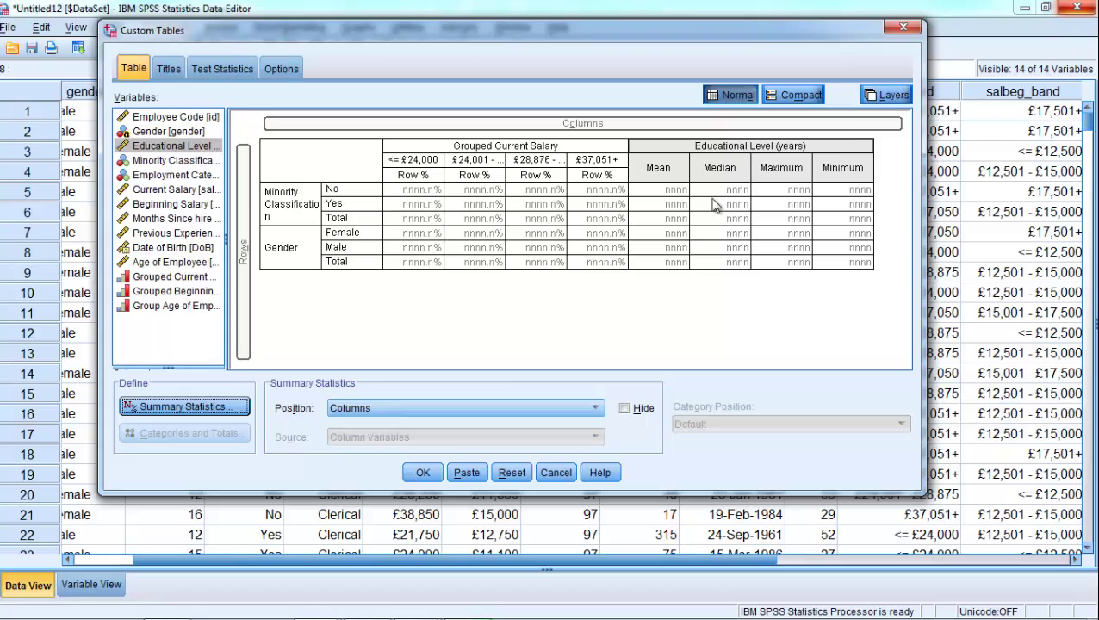
{"action": "left_click", "coordinate": [423, 472]}
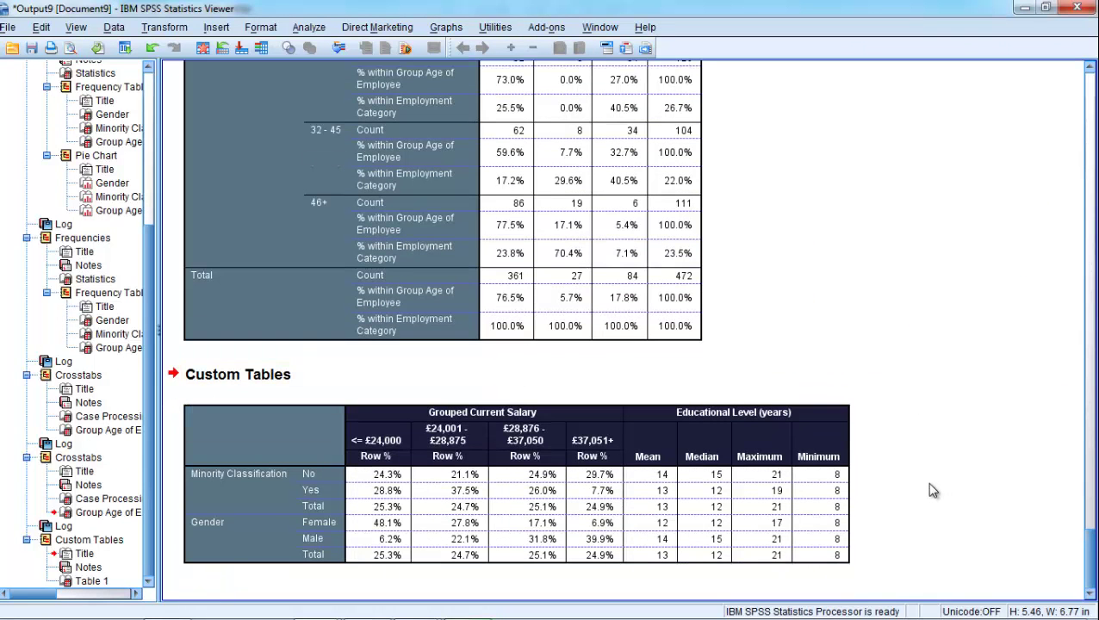
{"action": "left_click", "coordinate": [234, 561]}
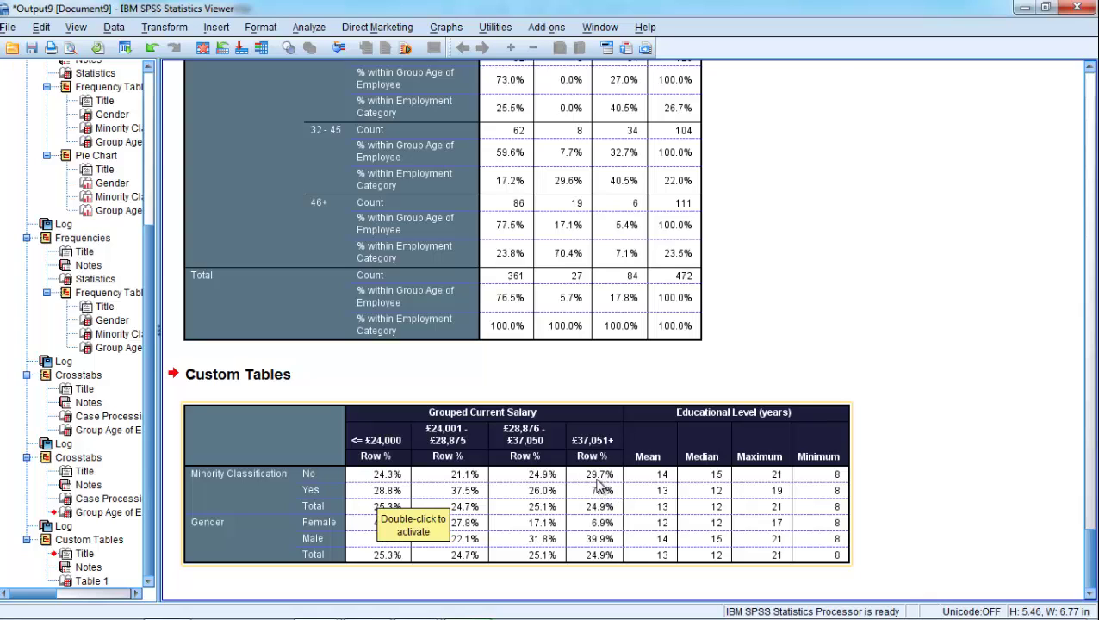
{"action": "left_click", "coordinate": [594, 532]}
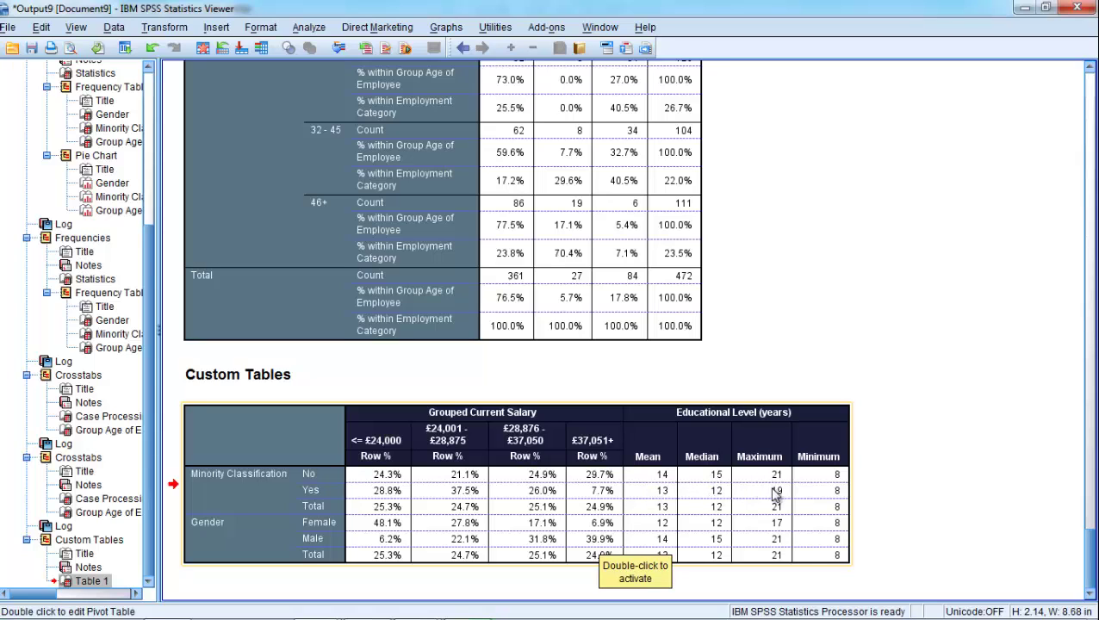
{"action": "left_click", "coordinate": [899, 493]}
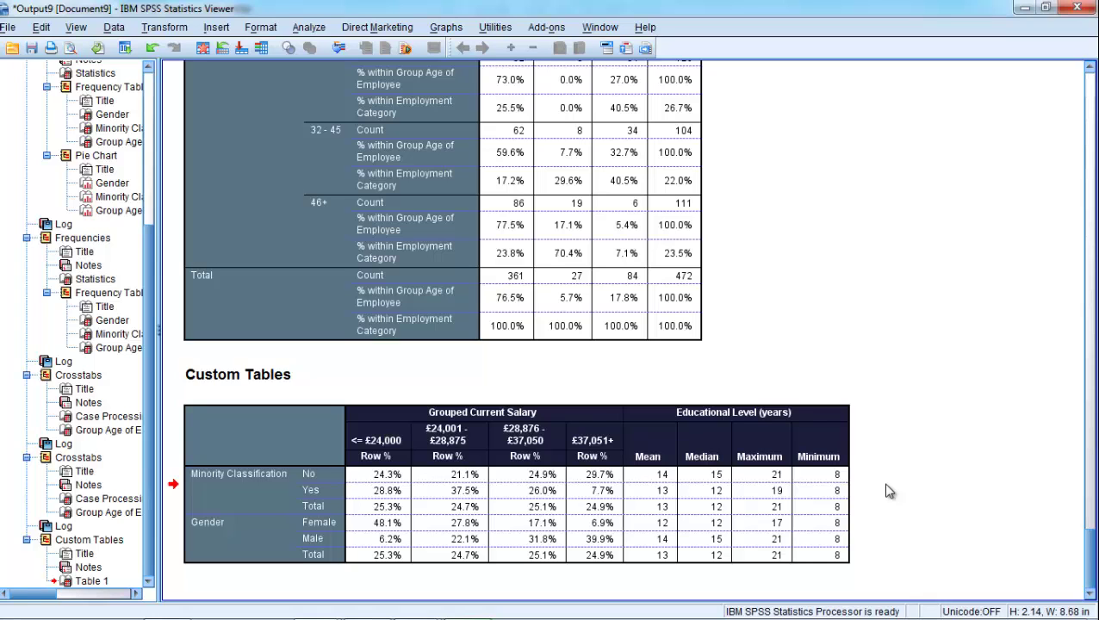
{"action": "left_click", "coordinate": [828, 491]}
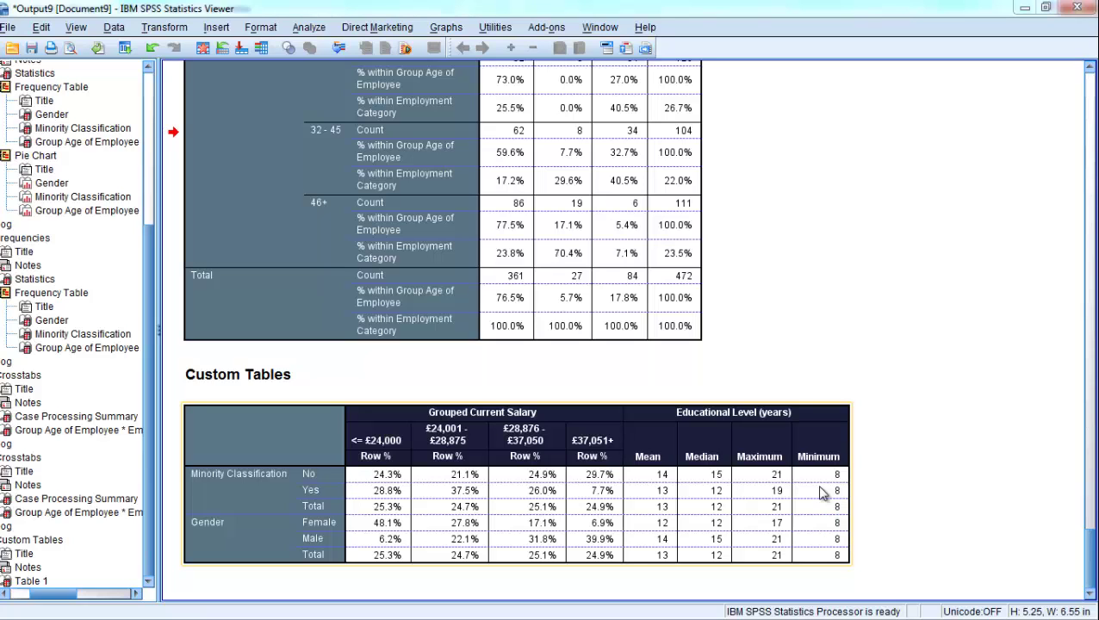
{"action": "left_click", "coordinate": [651, 210]}
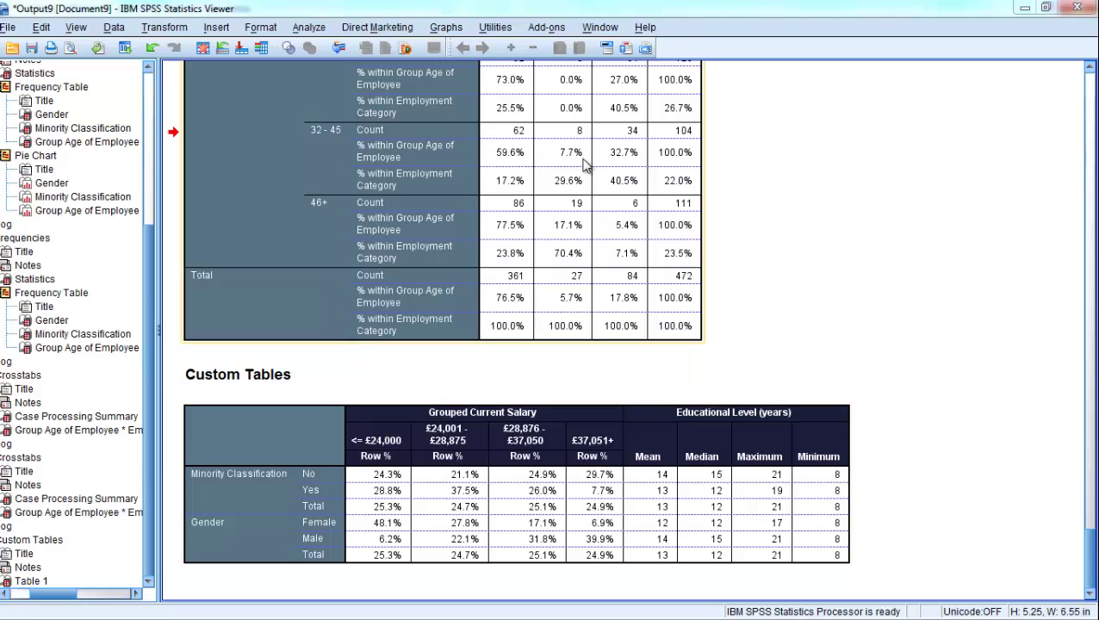
Start a clustered boxplot in the Chart Builder, with the dialog and its variable list widened.
{"action": "left_click", "coordinate": [446, 28]}
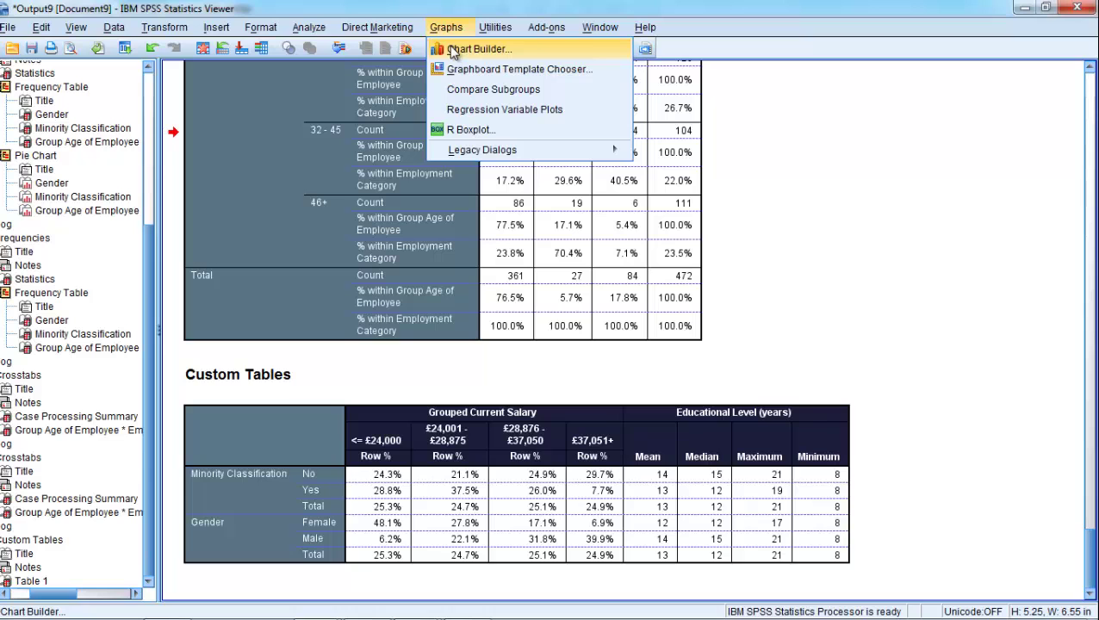
{"action": "left_click", "coordinate": [452, 50]}
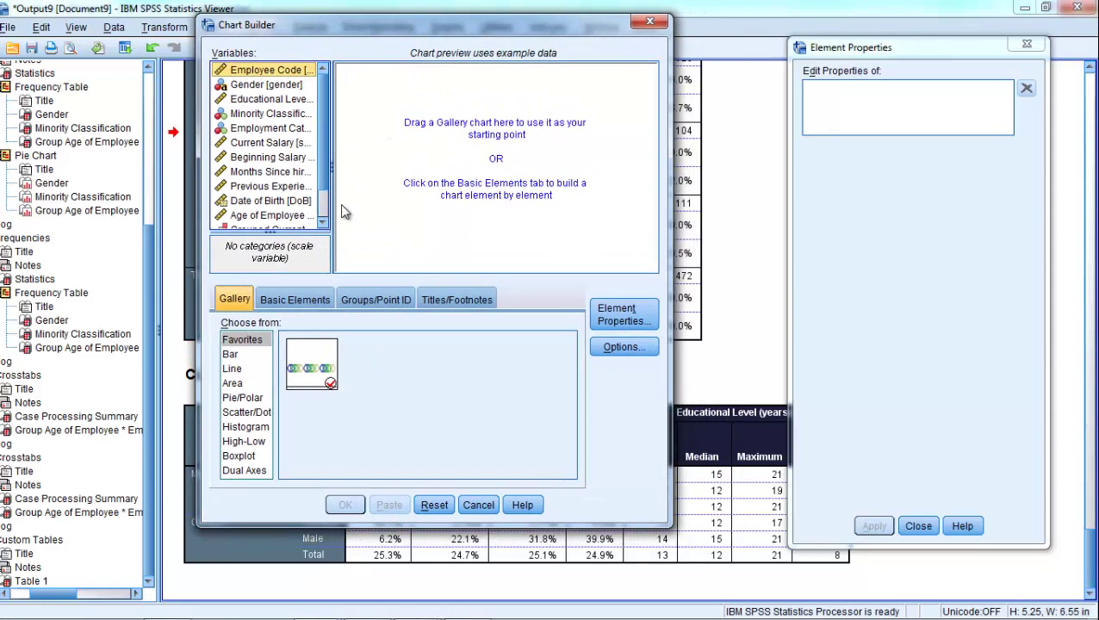
{"action": "left_click_drag", "start_coordinate": [198, 204], "coordinate": [108, 205]}
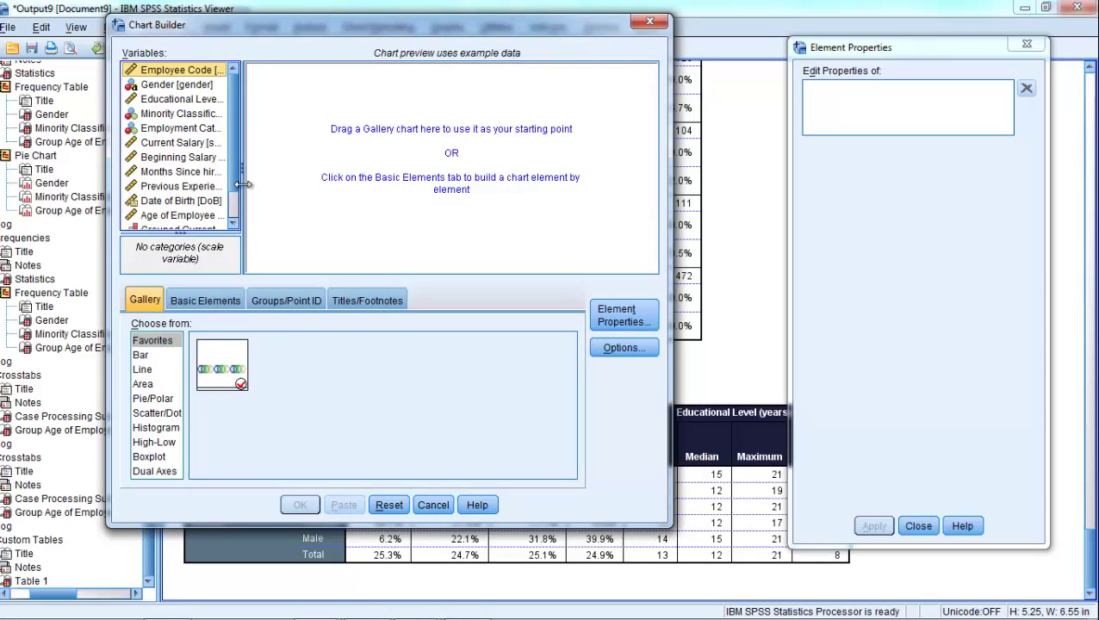
{"action": "left_click_drag", "start_coordinate": [244, 183], "coordinate": [275, 178]}
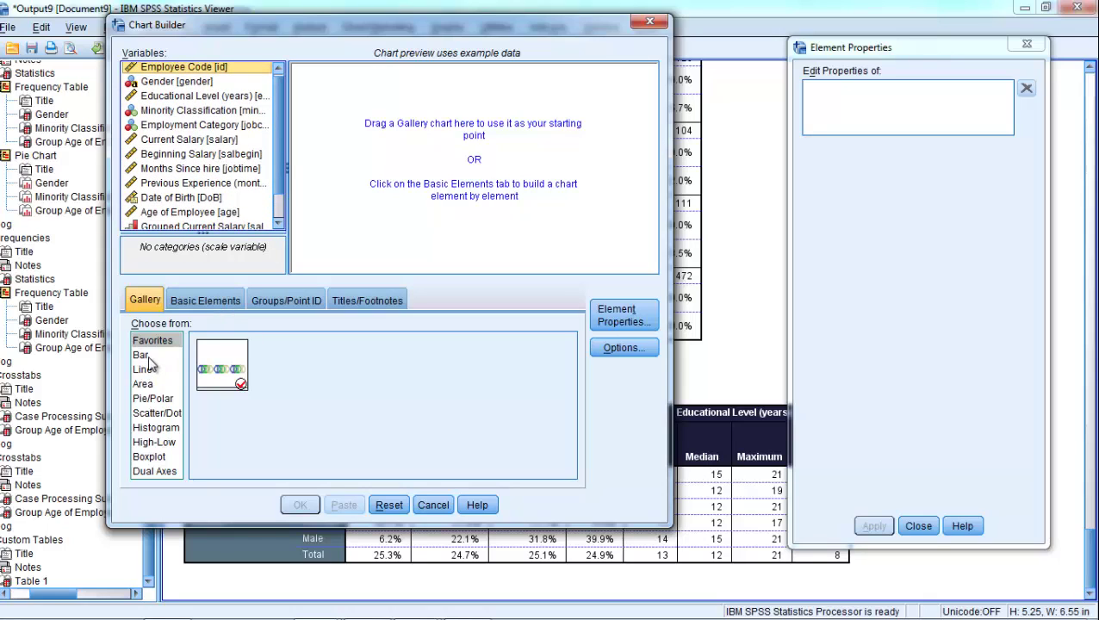
{"action": "left_click", "coordinate": [151, 459]}
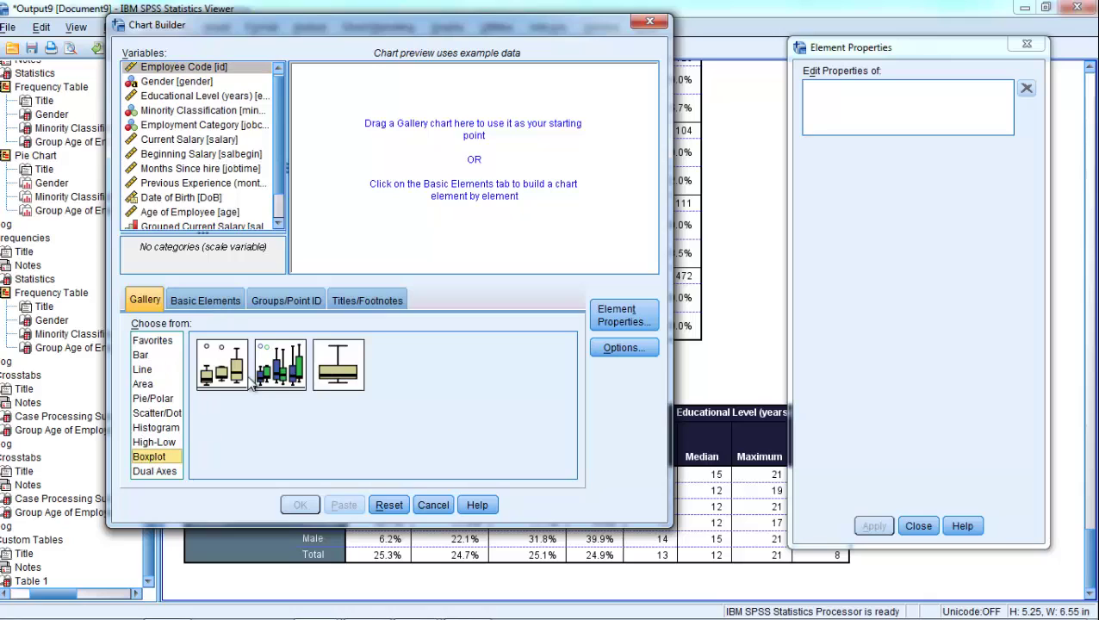
{"action": "left_click", "coordinate": [280, 366]}
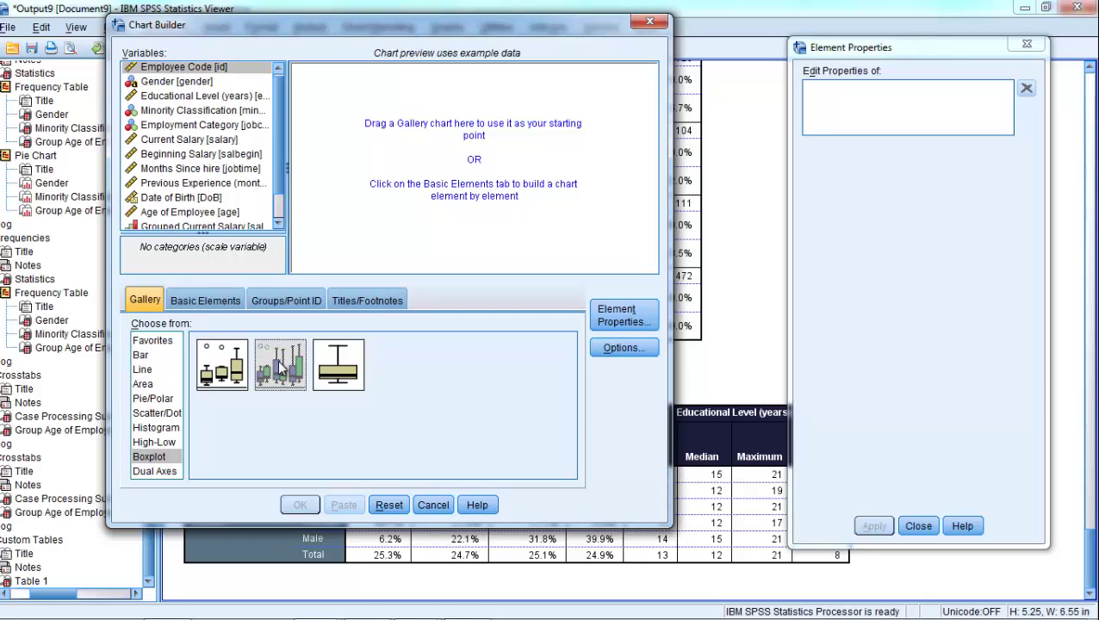
{"action": "double_click", "coordinate": [280, 366]}
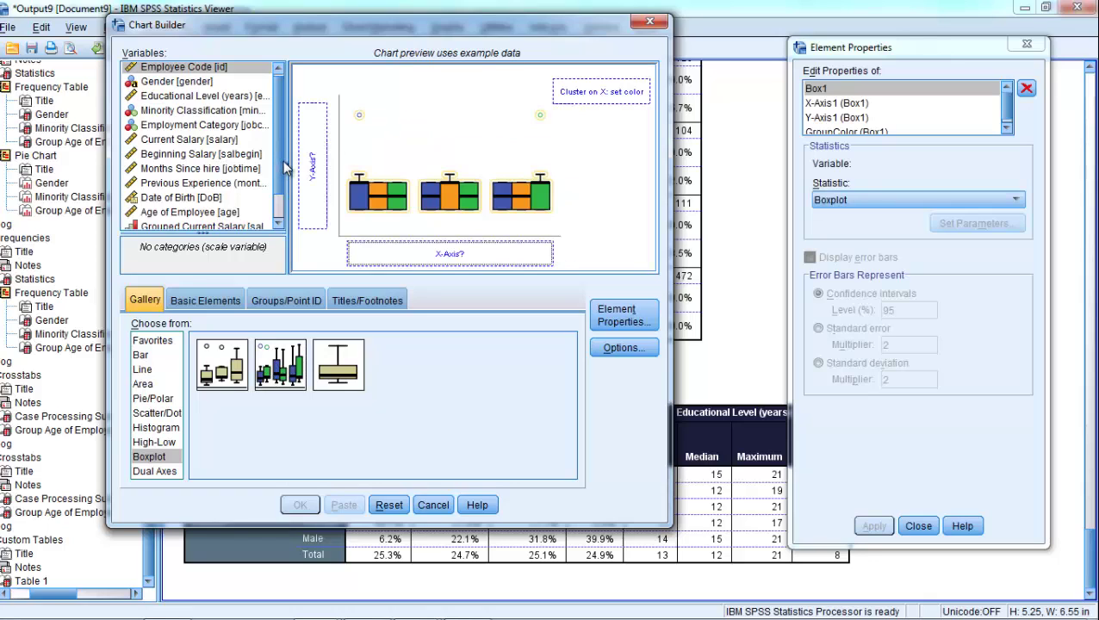
Assign Current Salary to the boxplot's Y-axis, Gender to the X-axis and Minority Classification to the cluster colour.
{"action": "scroll", "coordinate": [284, 195], "scroll_direction": "down", "scroll_amount": 2}
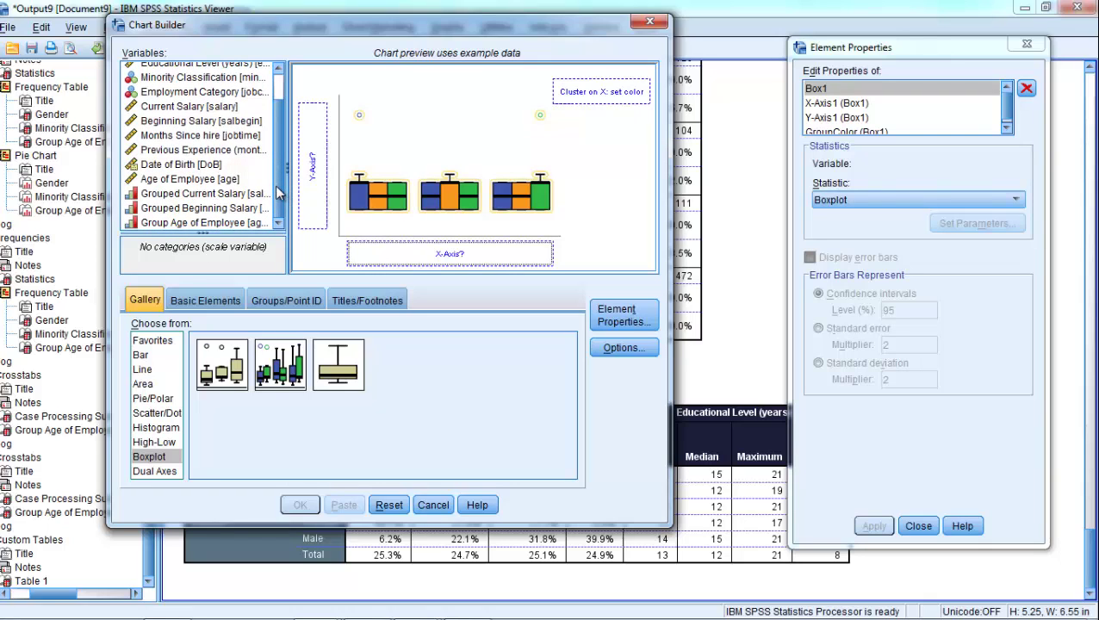
{"action": "left_click_drag", "start_coordinate": [189, 107], "coordinate": [303, 139]}
{"action": "scroll", "coordinate": [281, 141], "scroll_direction": "up", "scroll_amount": 3}
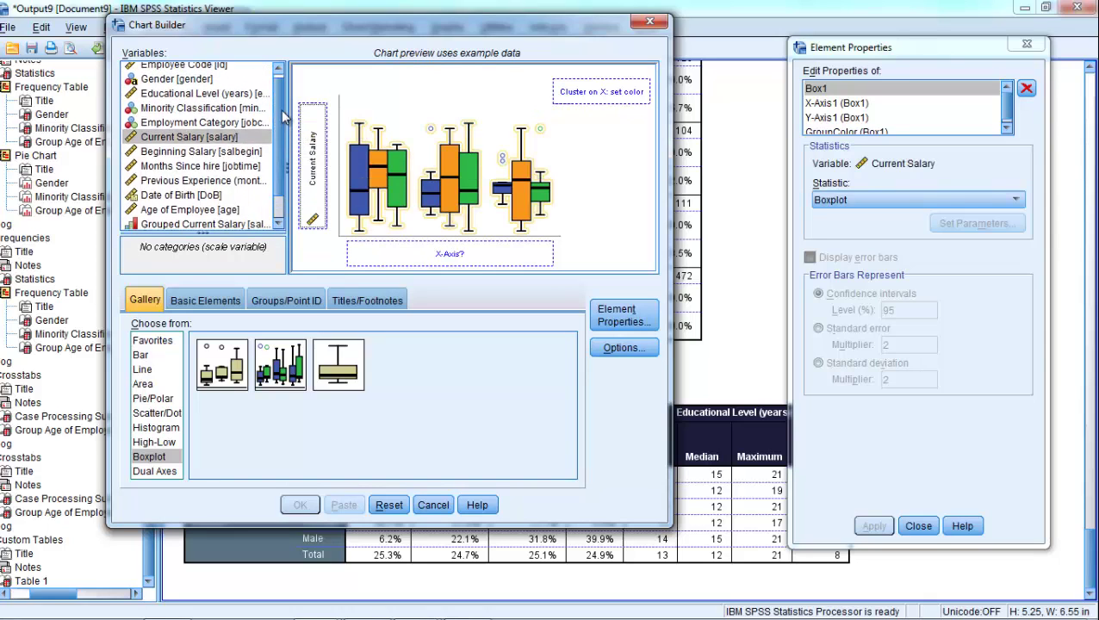
{"action": "left_click_drag", "start_coordinate": [169, 85], "coordinate": [387, 250]}
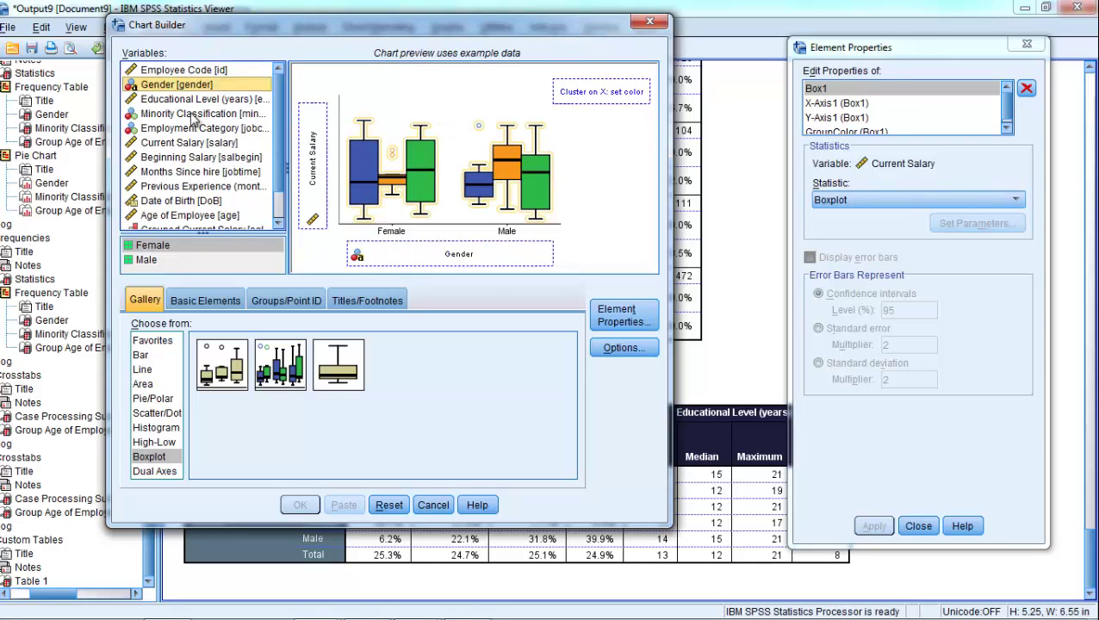
{"action": "left_click_drag", "start_coordinate": [197, 115], "coordinate": [570, 95]}
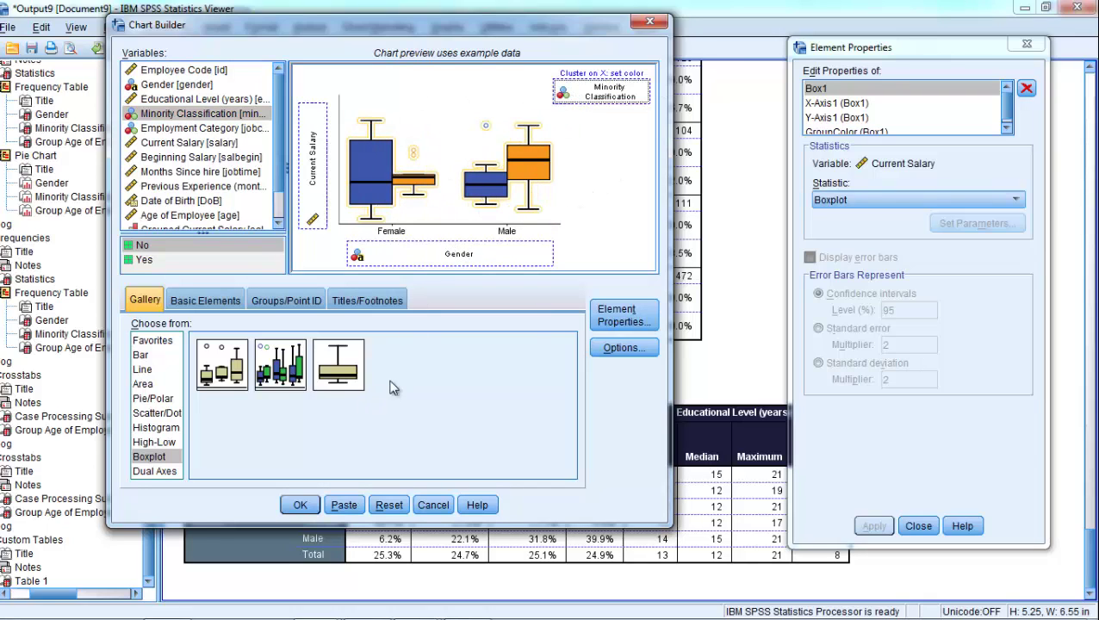
Generate the clustered boxplot and stretch the resulting chart wider in the output.
{"action": "left_click", "coordinate": [300, 507]}
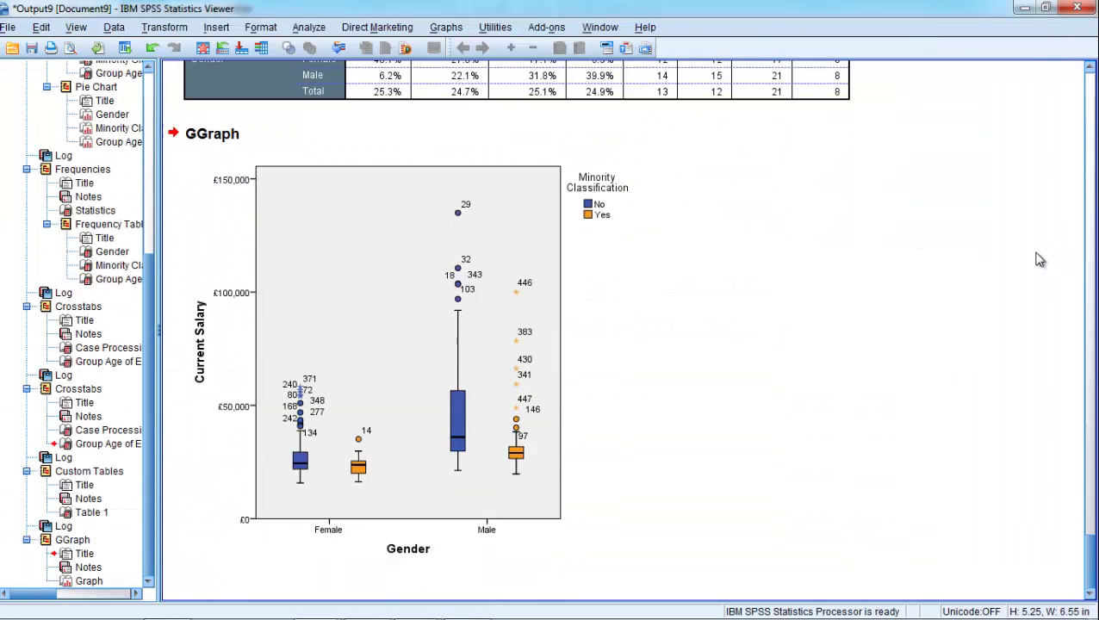
{"action": "left_click", "coordinate": [608, 358]}
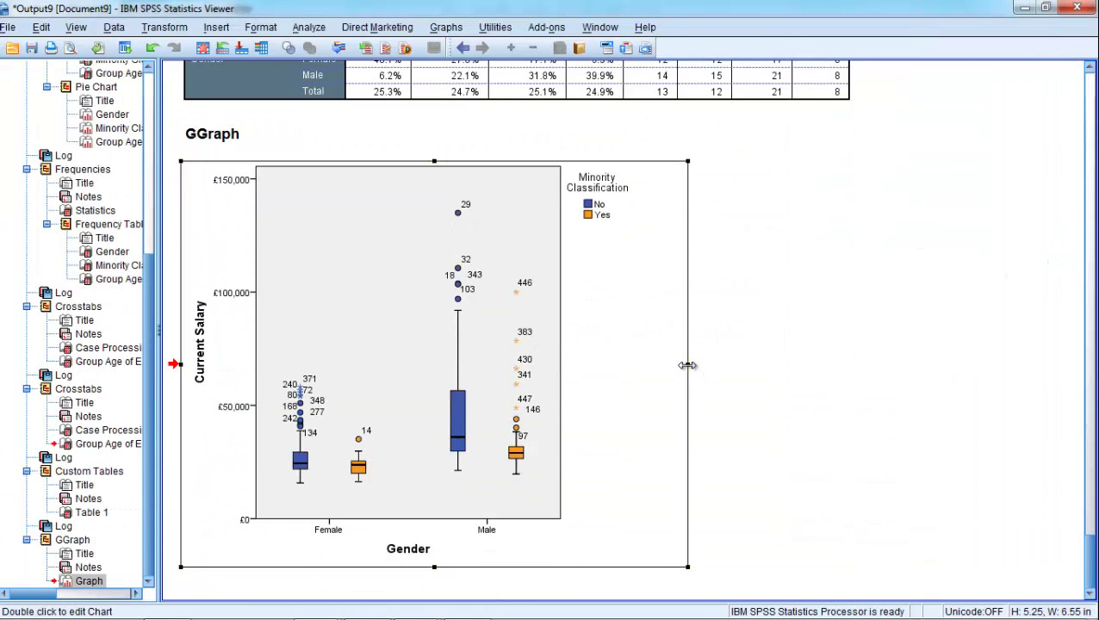
{"action": "left_click_drag", "start_coordinate": [686, 365], "coordinate": [883, 355]}
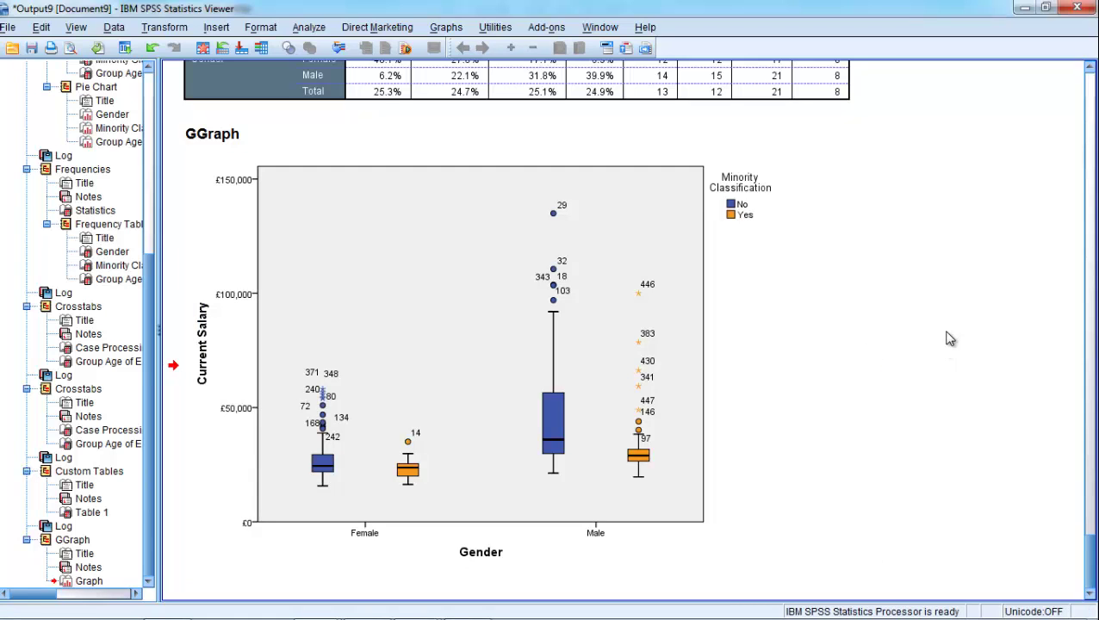
Open the Graphboard Template Chooser and bring up the chart templates offered for Current Salary combined with Minority Classification.
{"action": "left_click", "coordinate": [442, 29]}
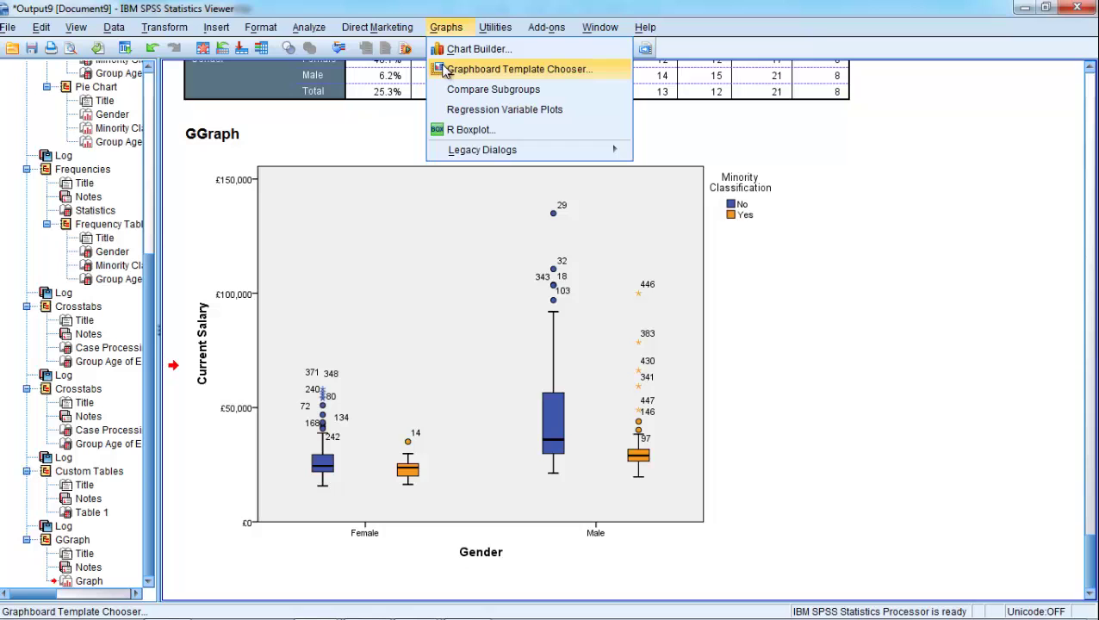
{"action": "left_click", "coordinate": [445, 70]}
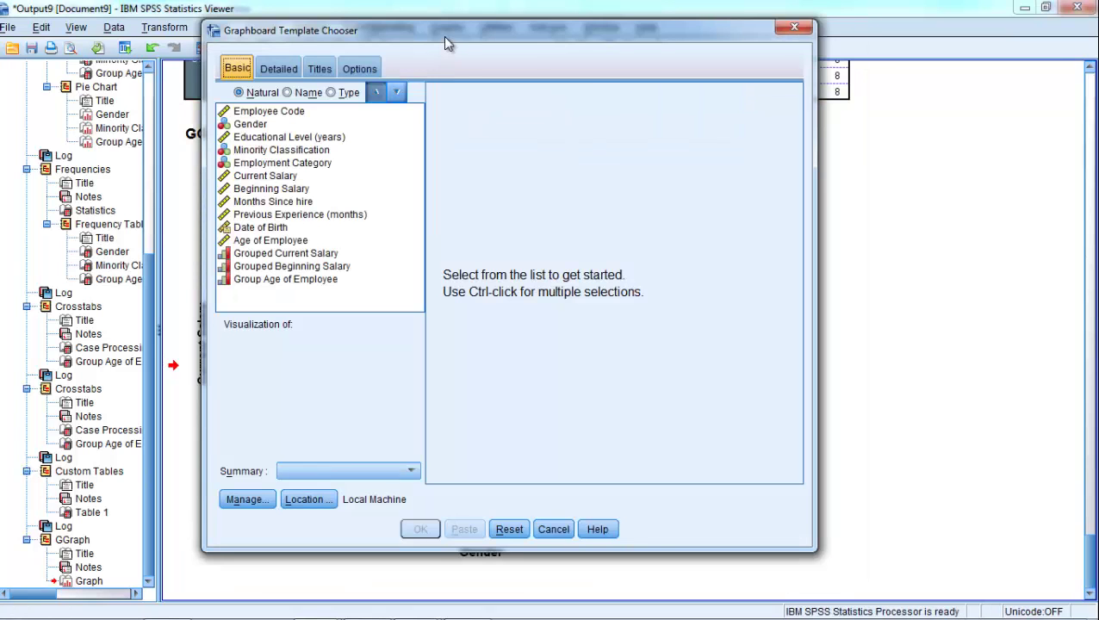
{"action": "left_click_drag", "start_coordinate": [446, 43], "coordinate": [403, 30]}
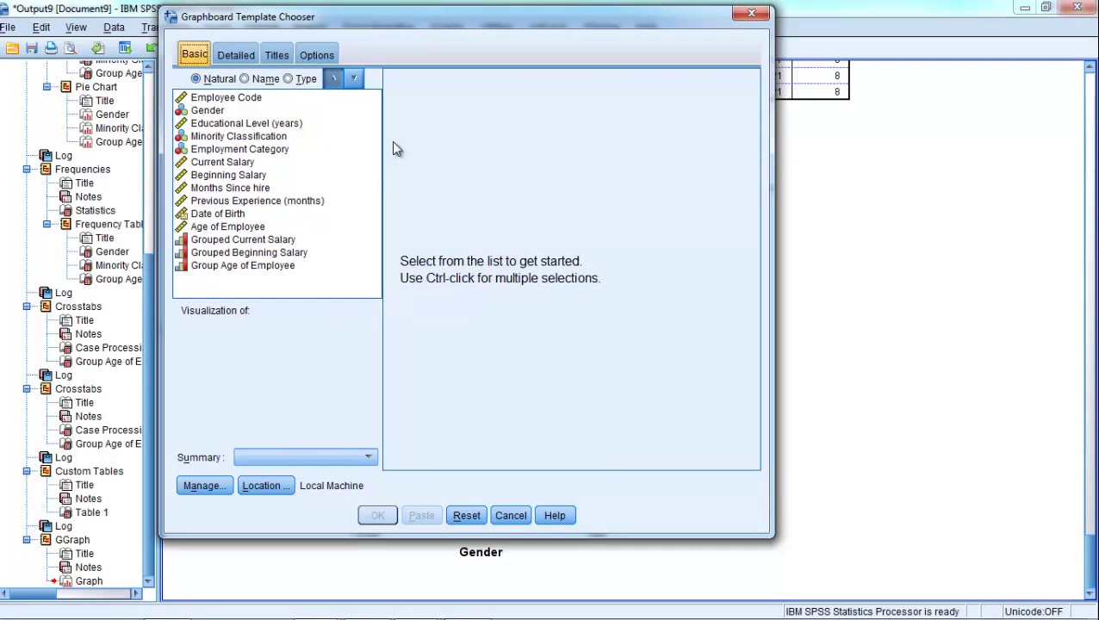
{"action": "left_click", "coordinate": [242, 167]}
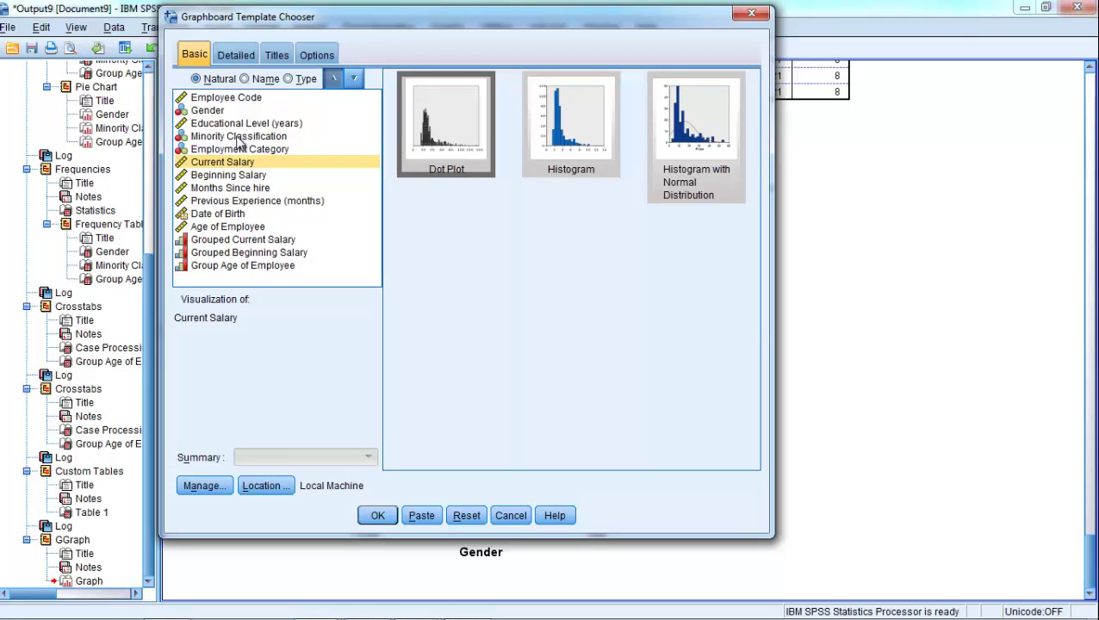
{"action": "left_click", "coordinate": [240, 138], "text": "ctrl"}
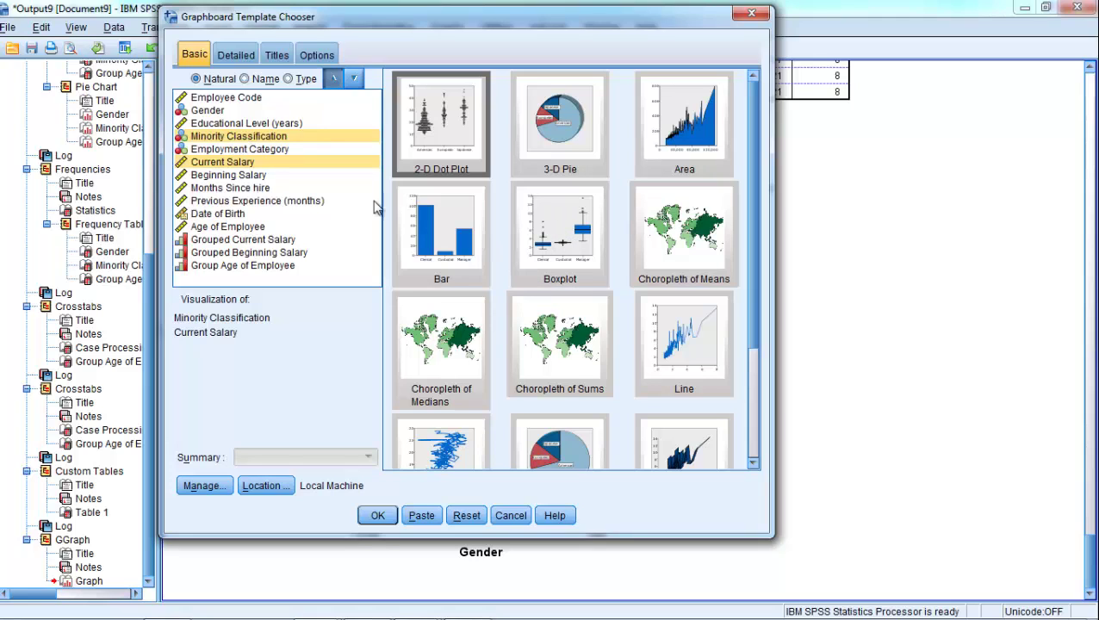
Select Current Salary, Beginning Salary and Age of Employee together instead, and choose the Bubble Plot template.
{"action": "left_click", "coordinate": [215, 175]}
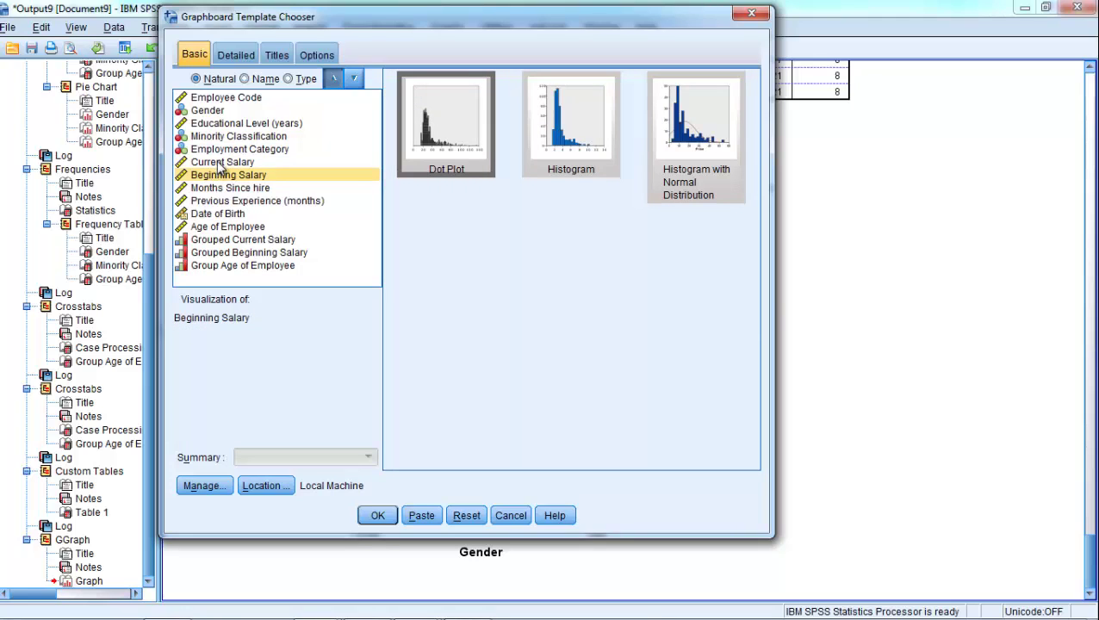
{"action": "left_click", "coordinate": [220, 162]}
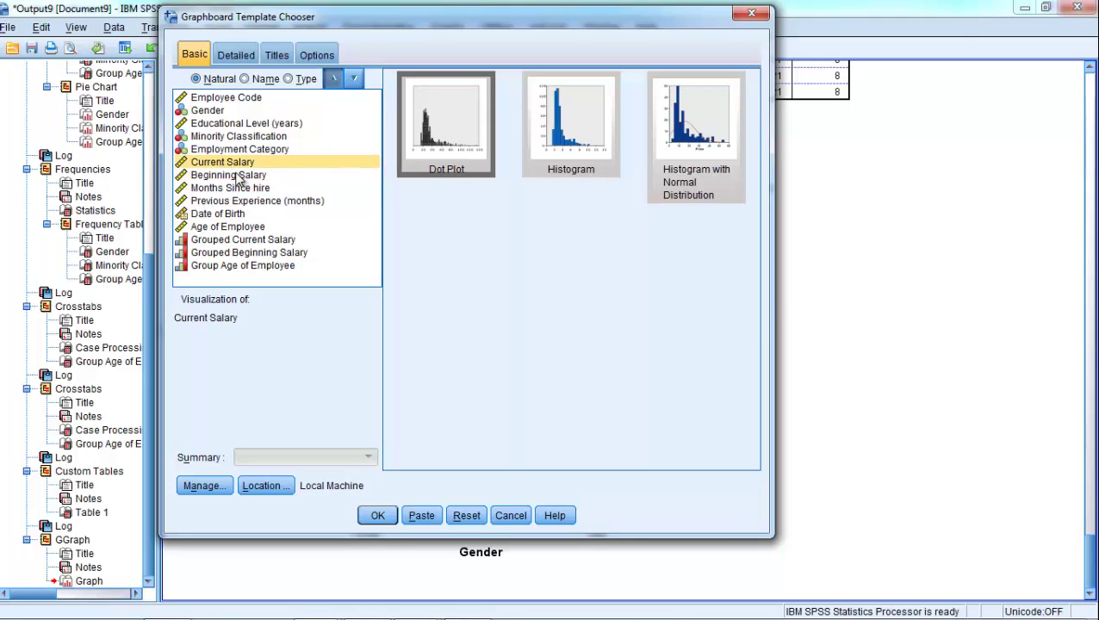
{"action": "left_click", "coordinate": [237, 176], "text": "ctrl"}
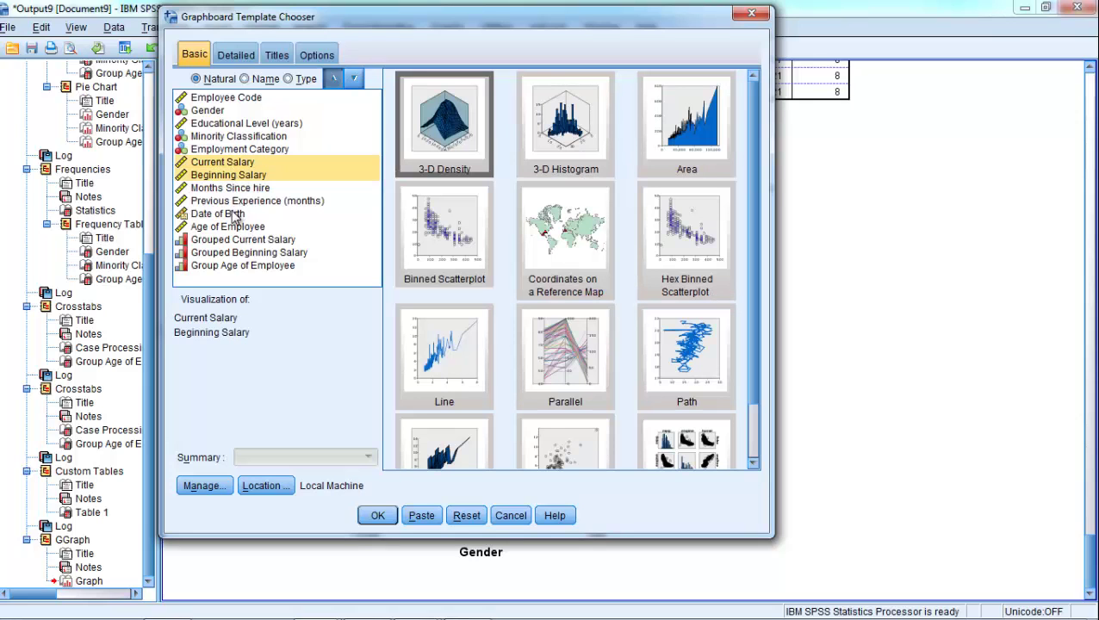
{"action": "left_click", "coordinate": [234, 227], "text": "ctrl"}
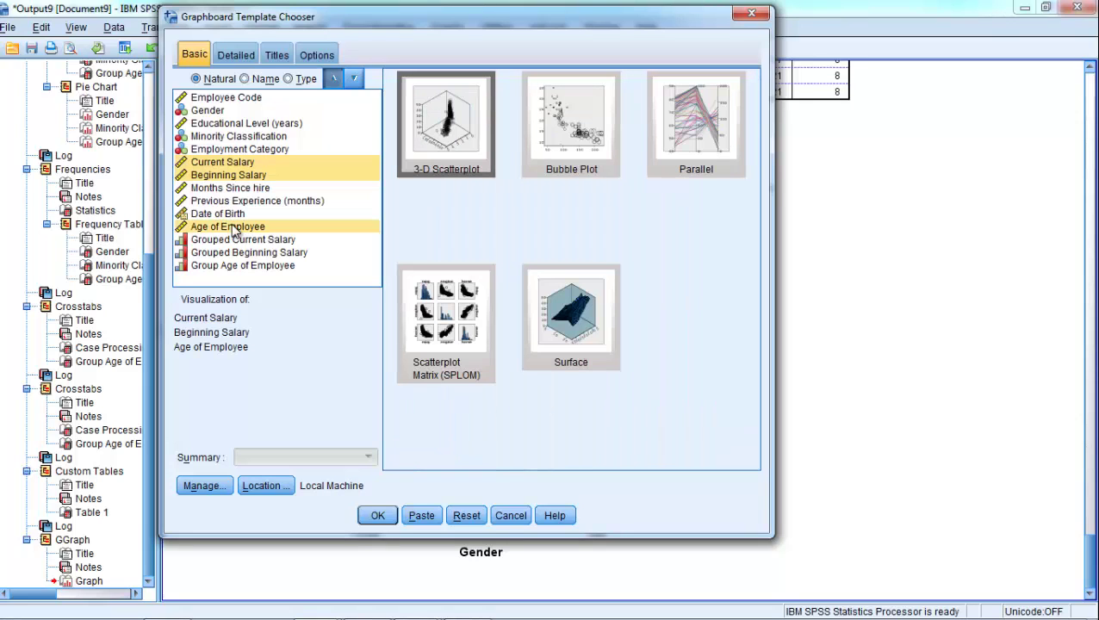
{"action": "left_click", "coordinate": [561, 148]}
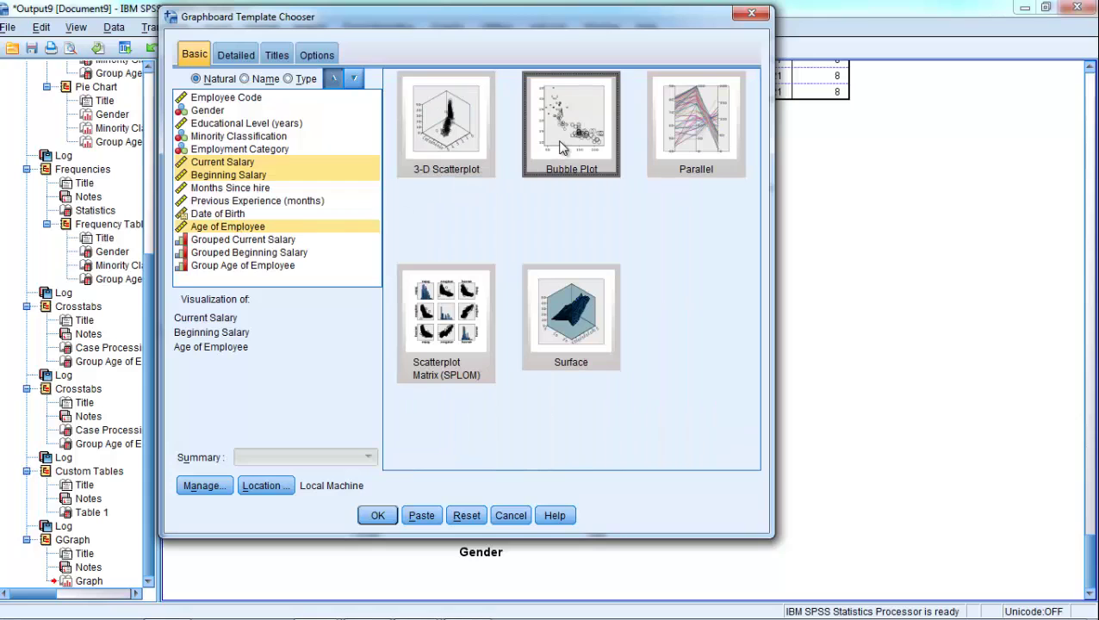
Colour the bubbles by Age of Employee and generate the bubble plot.
{"action": "left_click", "coordinate": [237, 55]}
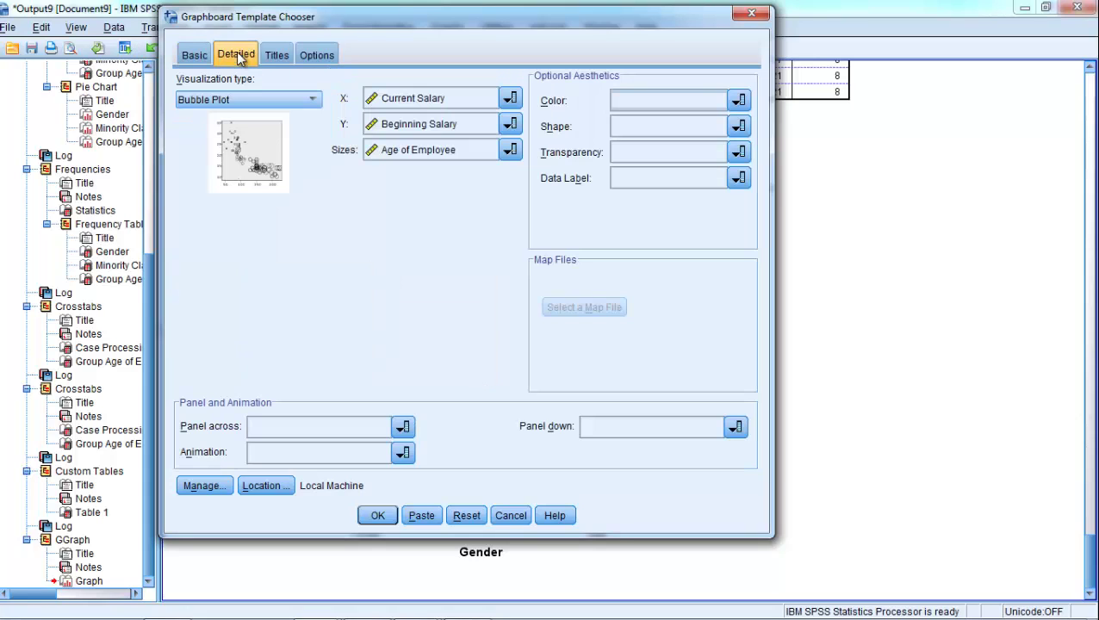
{"action": "left_click", "coordinate": [738, 100]}
{"action": "scroll", "coordinate": [792, 164], "scroll_direction": "down", "scroll_amount": 3}
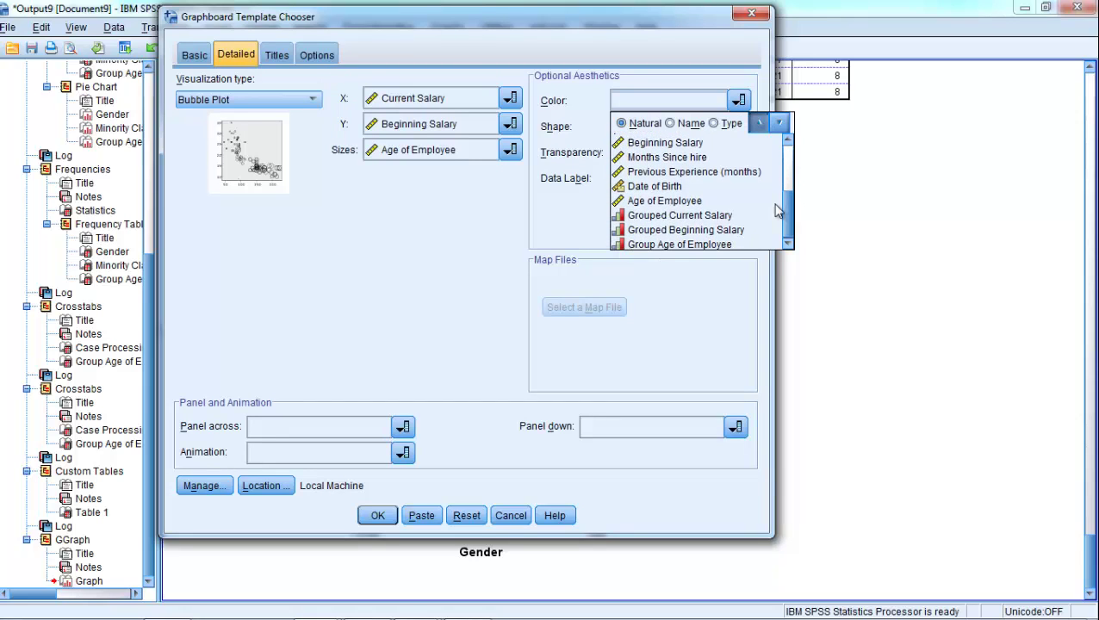
{"action": "left_click", "coordinate": [717, 200]}
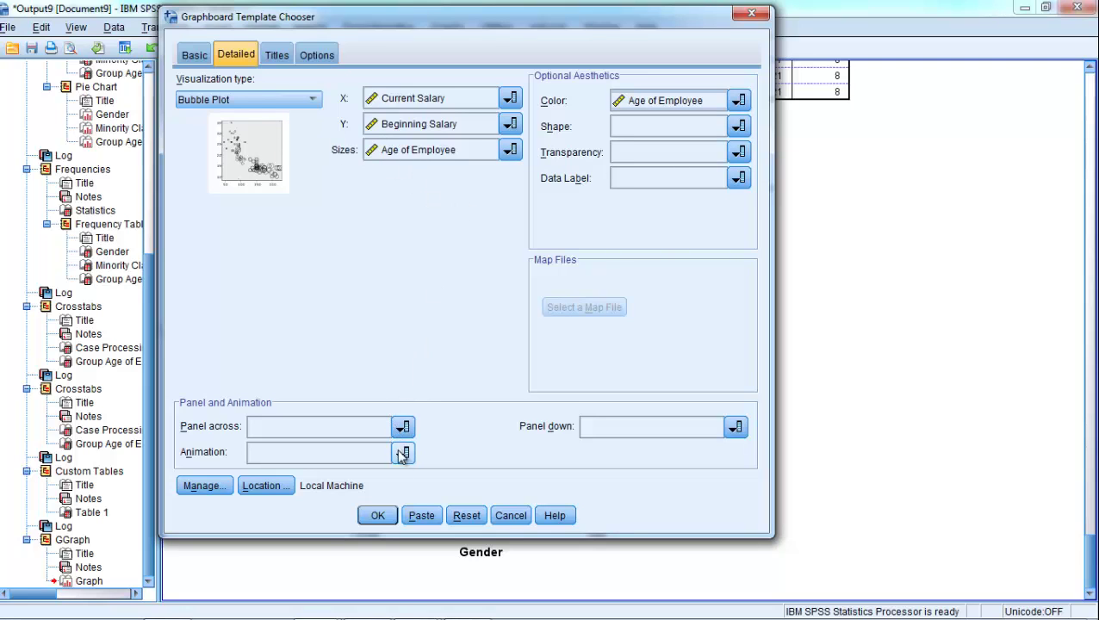
{"action": "left_click", "coordinate": [377, 515]}
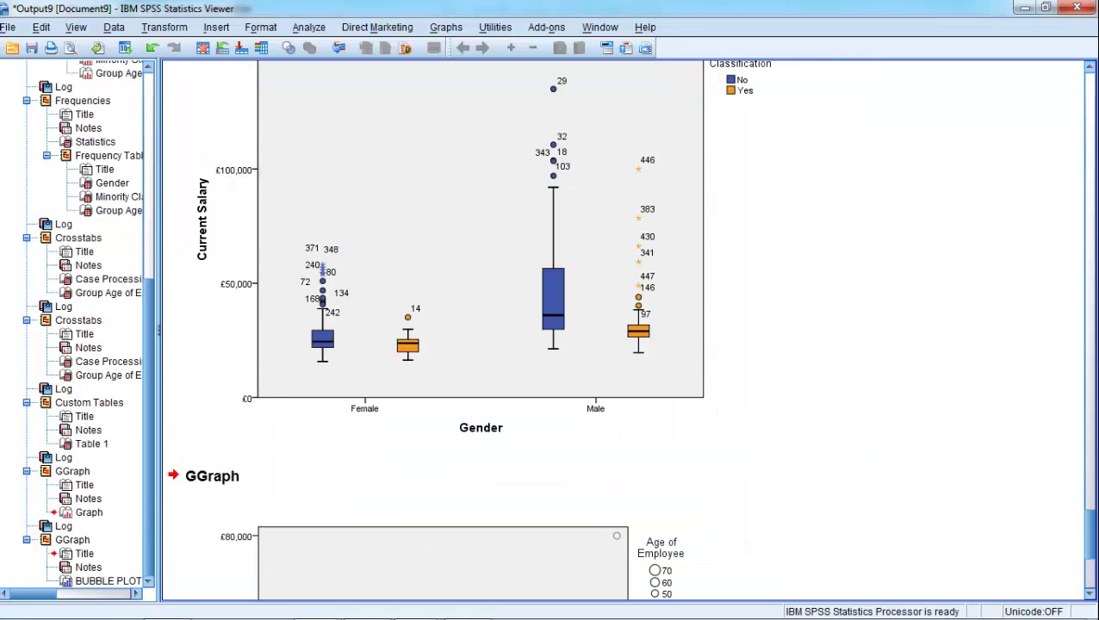
Enlarge the bubble plot in the output to about 9.08 in wide and 5.36 in high.
{"action": "scroll", "coordinate": [1090, 508], "scroll_direction": "down", "scroll_amount": 5}
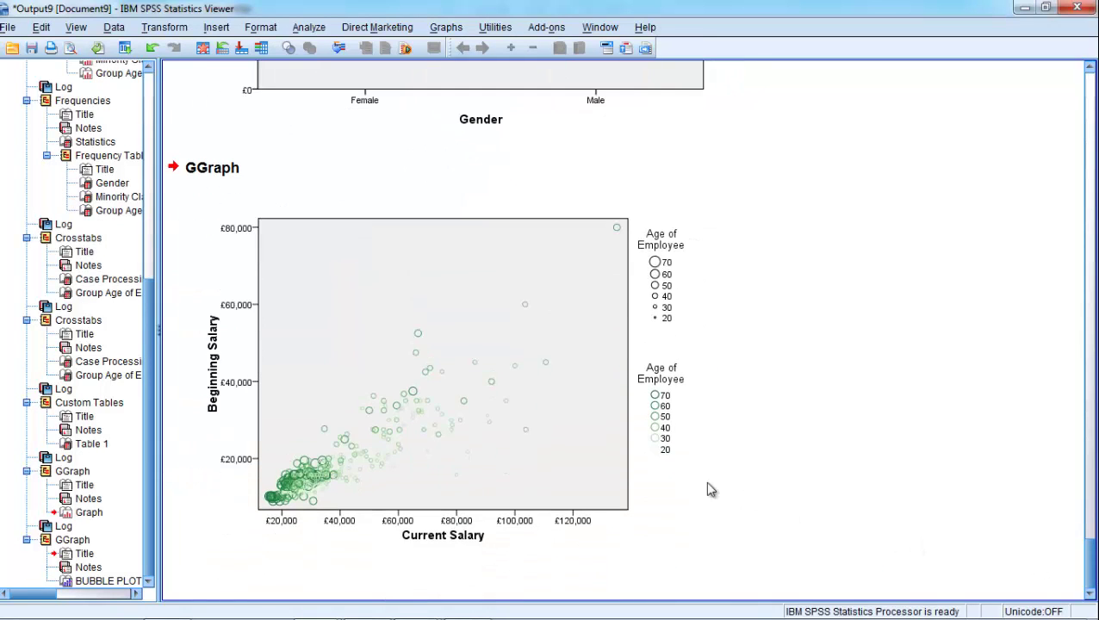
{"action": "left_click", "coordinate": [621, 435]}
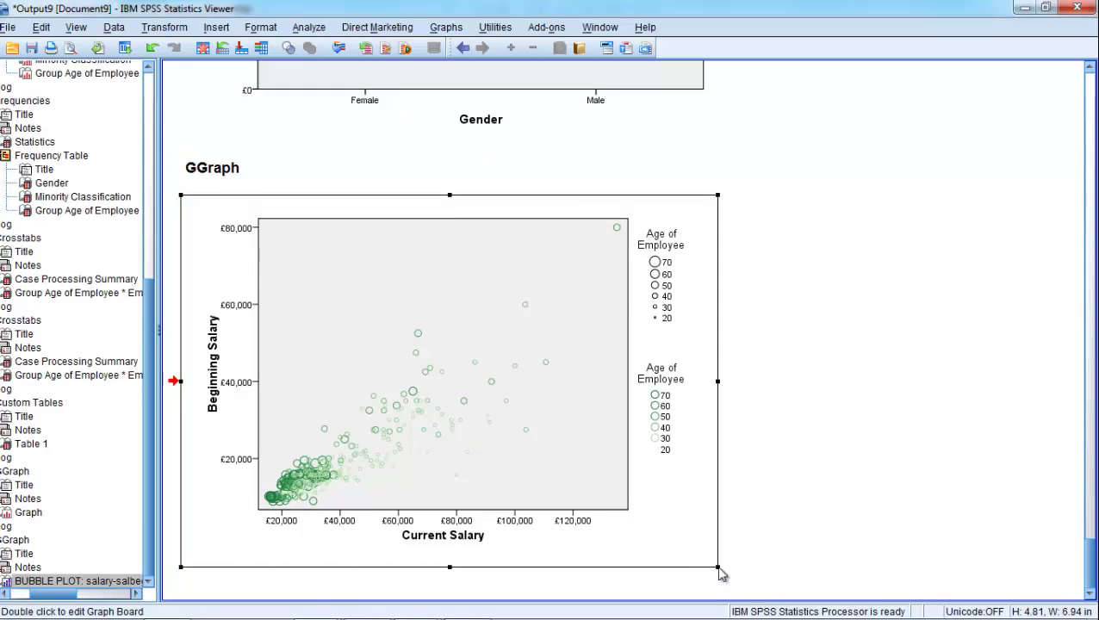
{"action": "left_click_drag", "start_coordinate": [718, 567], "coordinate": [887, 594]}
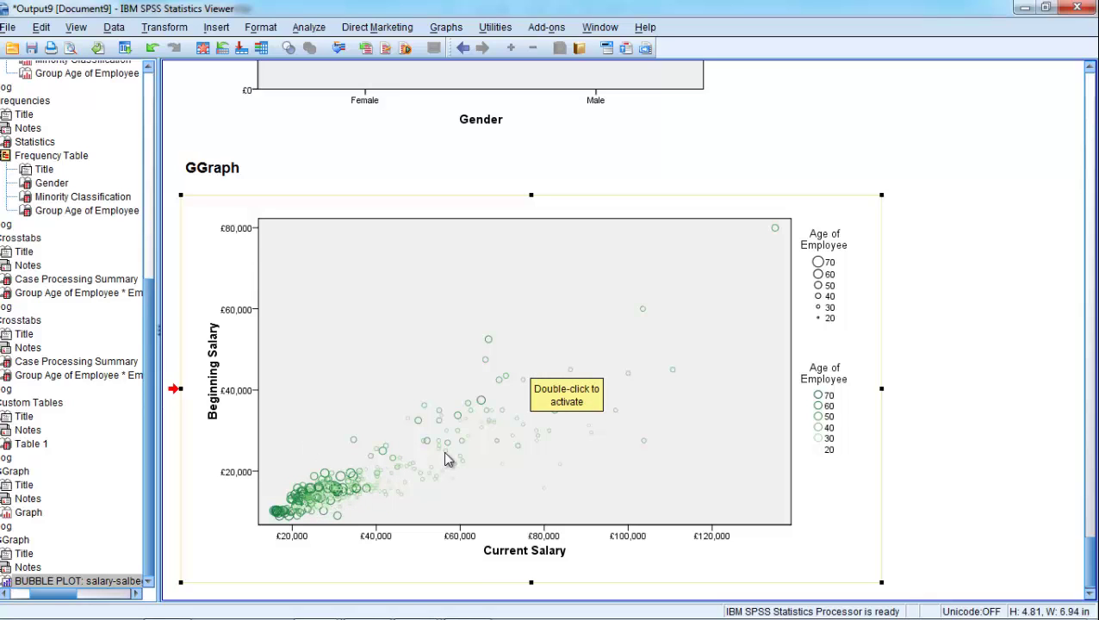
{"action": "left_click", "coordinate": [530, 193]}
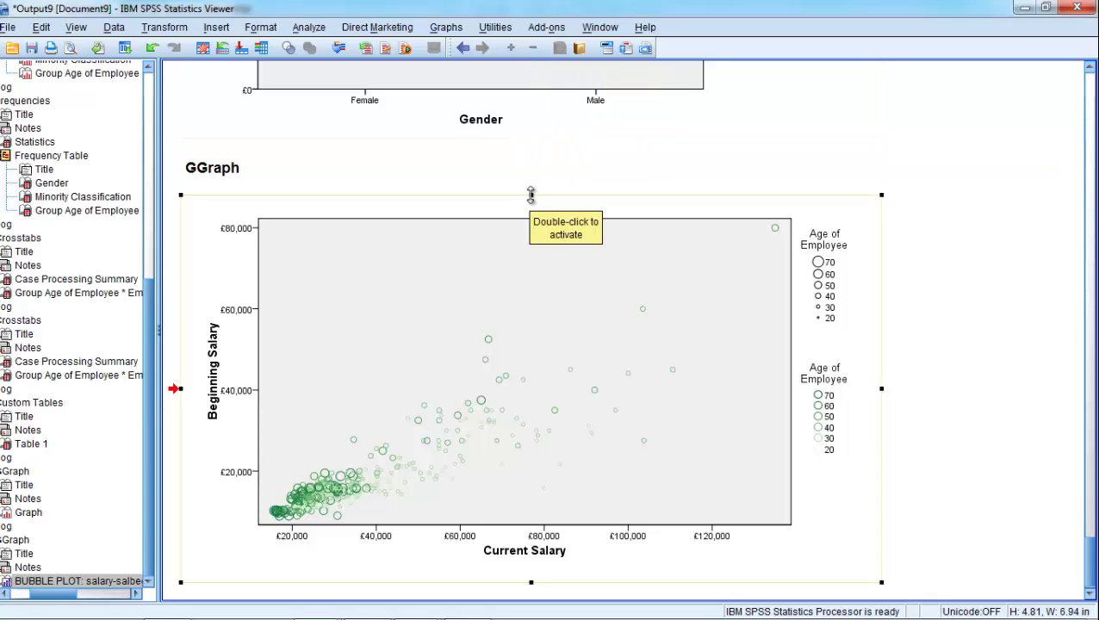
{"action": "scroll", "coordinate": [525, 215], "scroll_direction": "up", "scroll_amount": 3}
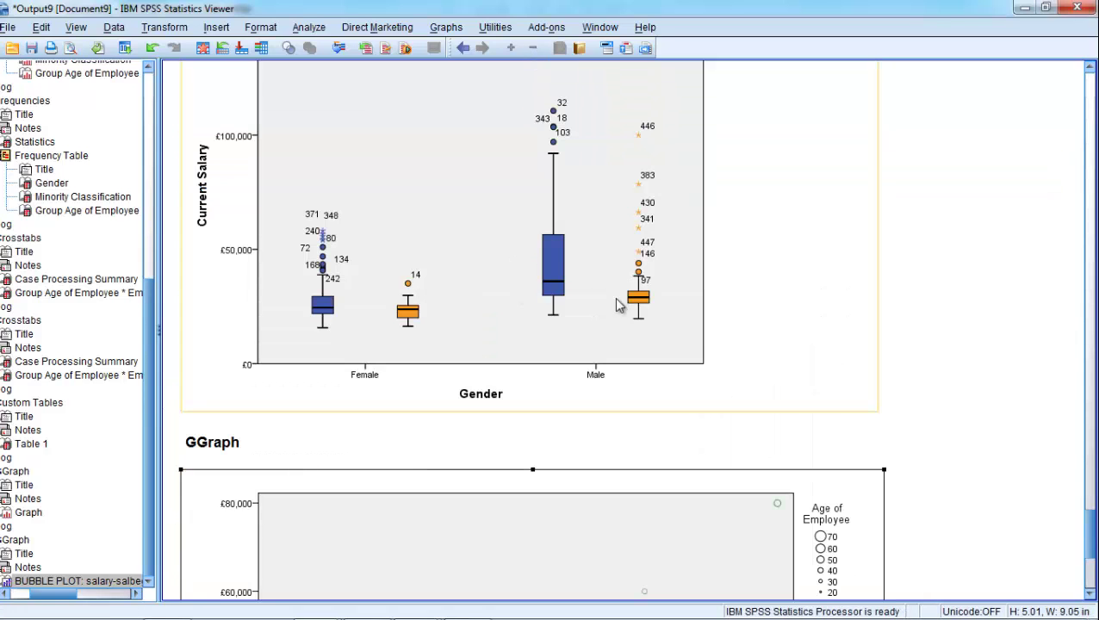
{"action": "scroll", "coordinate": [1091, 568], "scroll_direction": "down", "scroll_amount": 5}
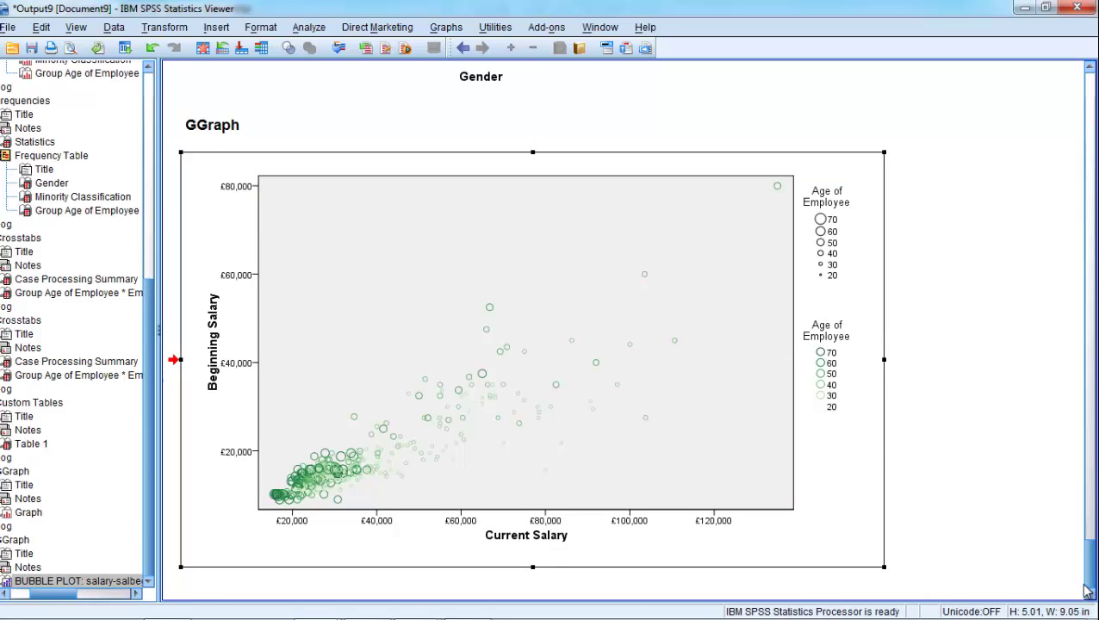
{"action": "left_click", "coordinate": [518, 387]}
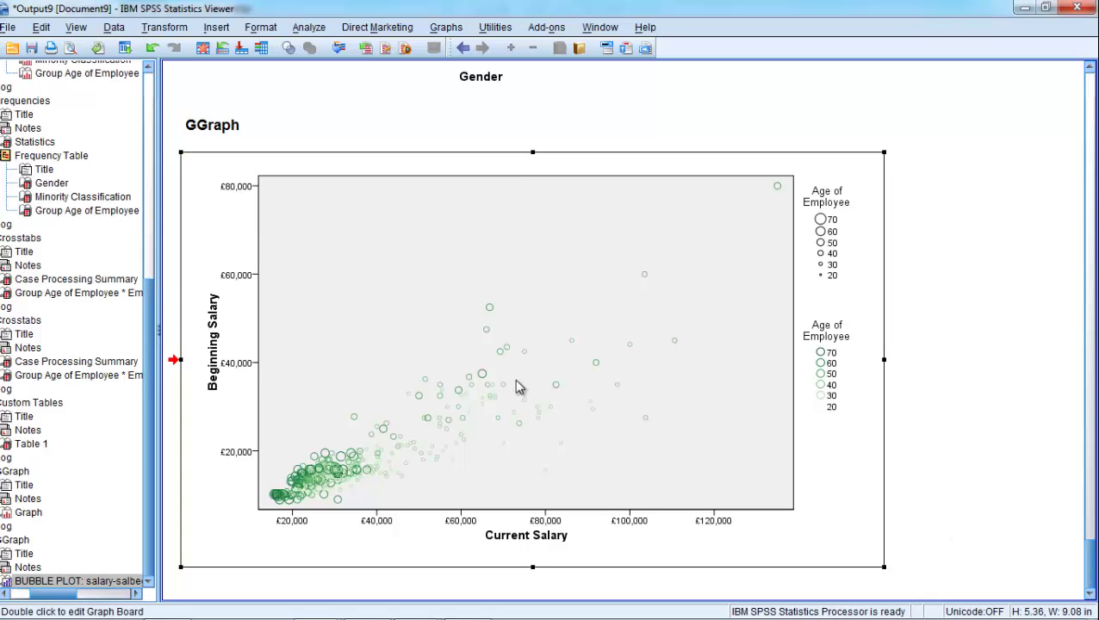
Open the bubble plot in the Graphboard Editor and change all its point symbols to filled circles.
{"action": "double_click", "coordinate": [518, 387]}
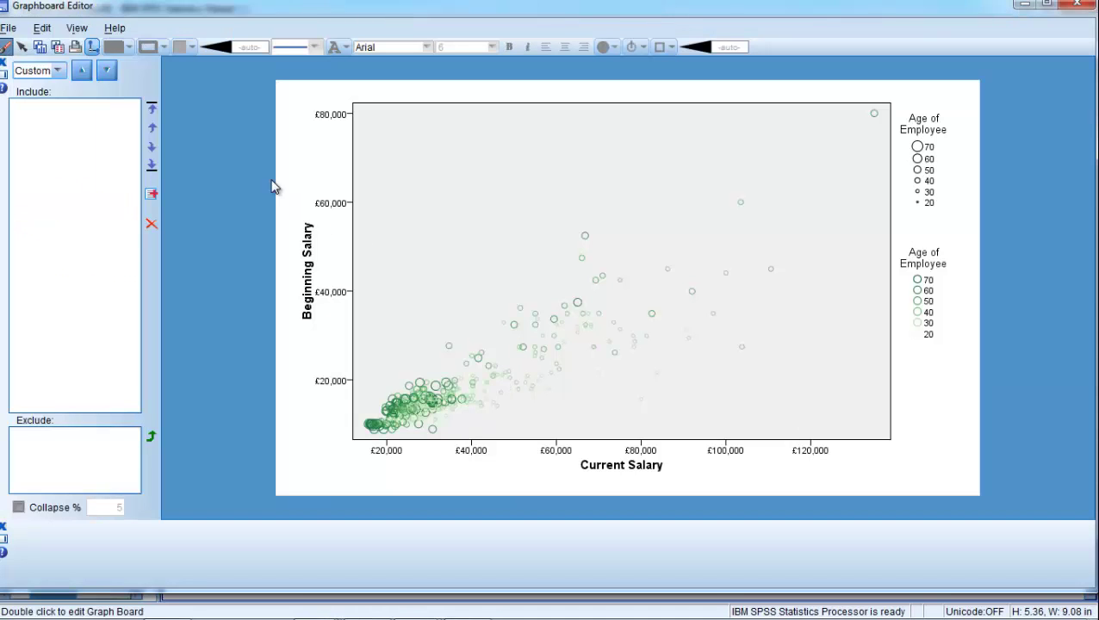
{"action": "left_click", "coordinate": [77, 28]}
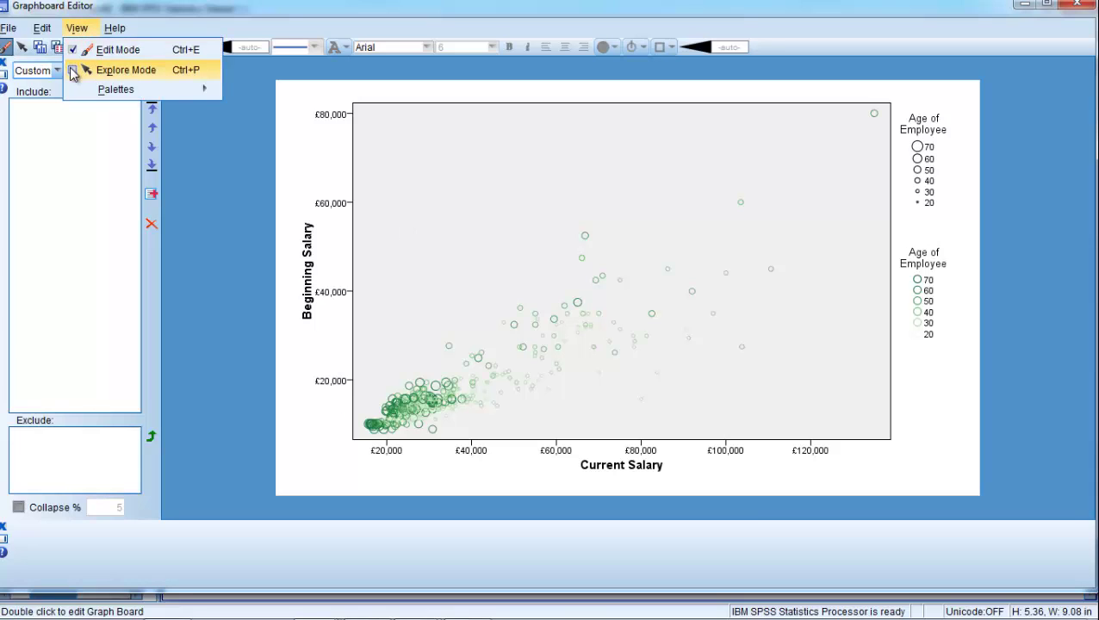
{"action": "mouse_move", "coordinate": [92, 89]}
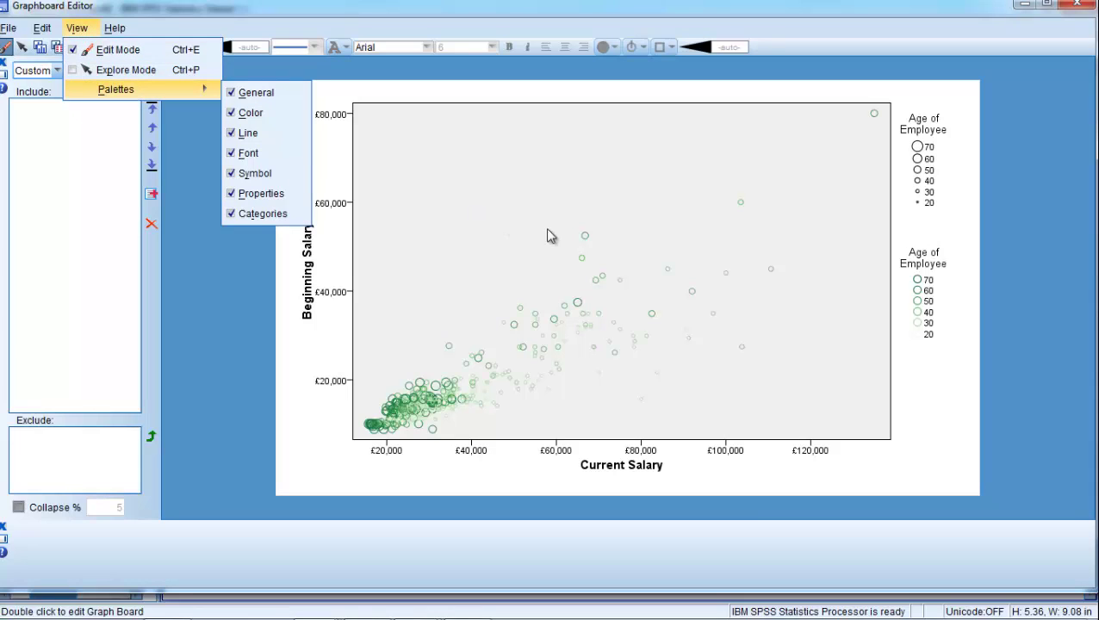
{"action": "left_click", "coordinate": [585, 238]}
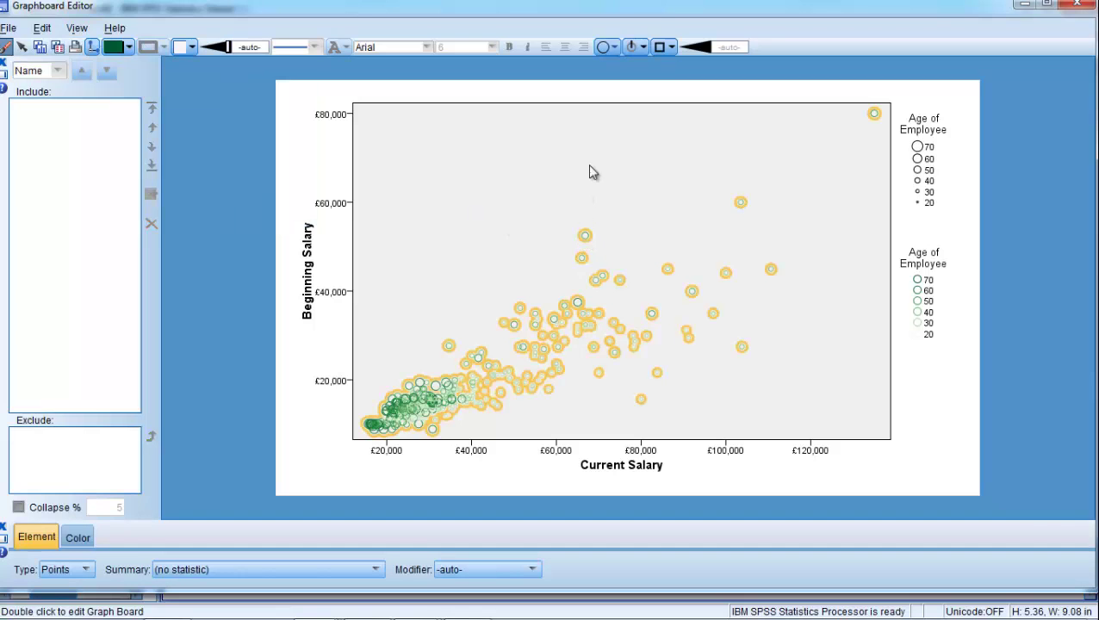
{"action": "left_click", "coordinate": [616, 51]}
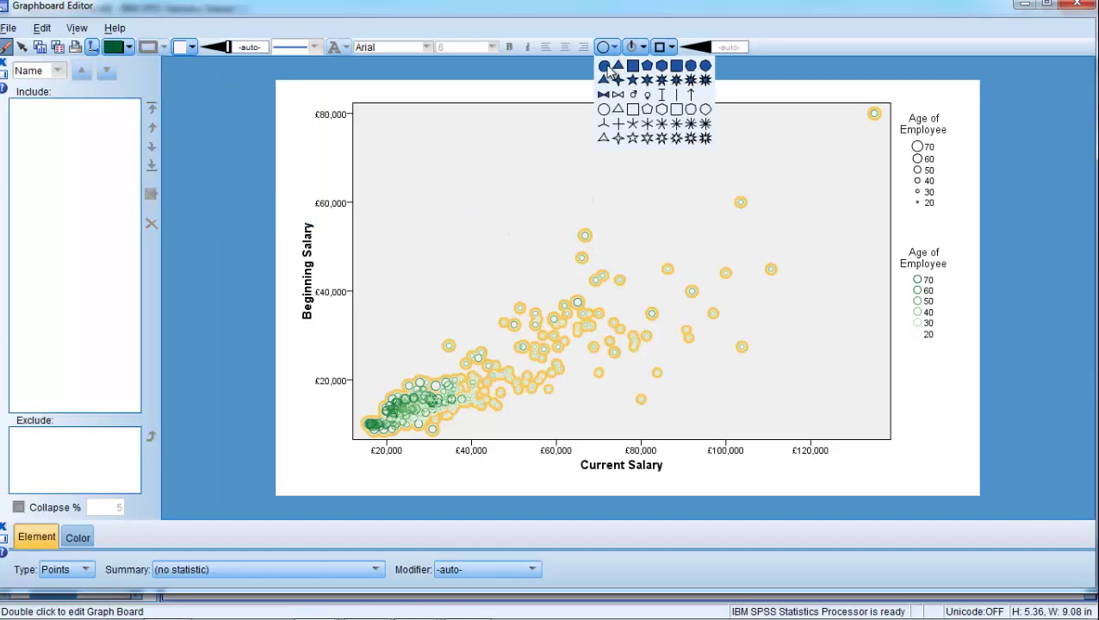
{"action": "left_click", "coordinate": [607, 69]}
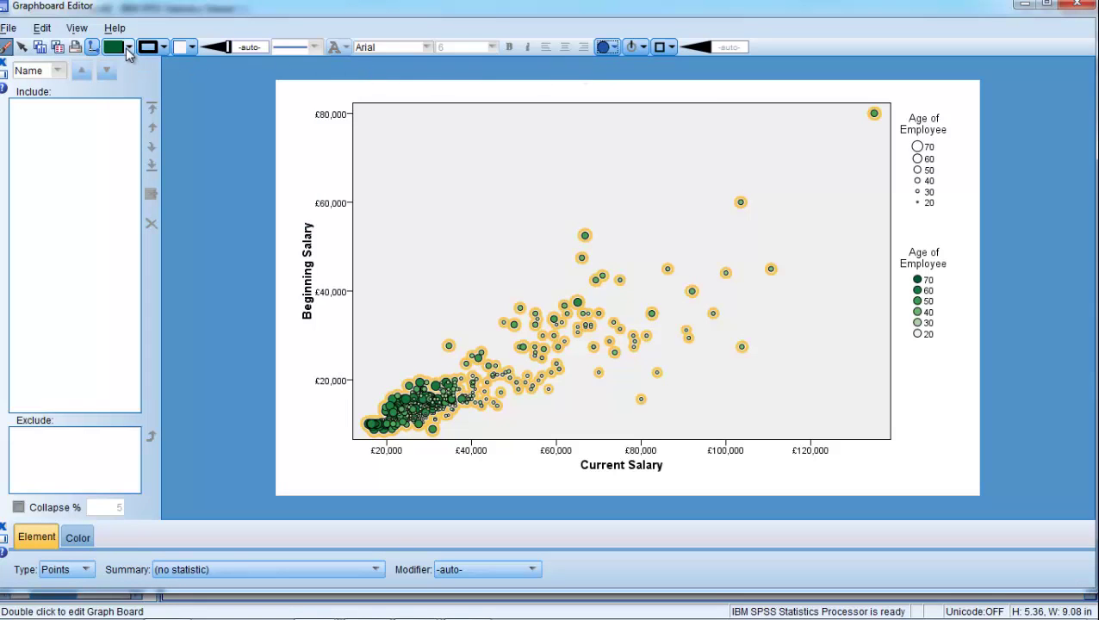
Recolour the points with the multicolour gradient running from white through blue and magenta to red, and set their transparency to 68%.
{"action": "left_click", "coordinate": [128, 49]}
{"action": "left_click", "coordinate": [169, 163]}
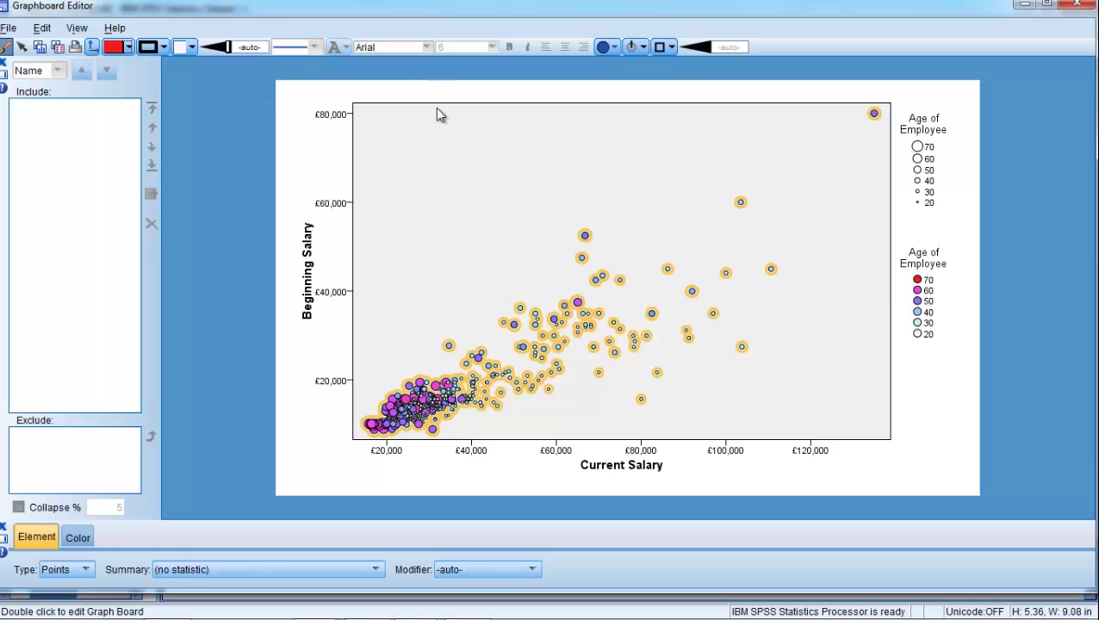
{"action": "left_click", "coordinate": [229, 48]}
{"action": "left_click_drag", "start_coordinate": [230, 51], "coordinate": [221, 53]}
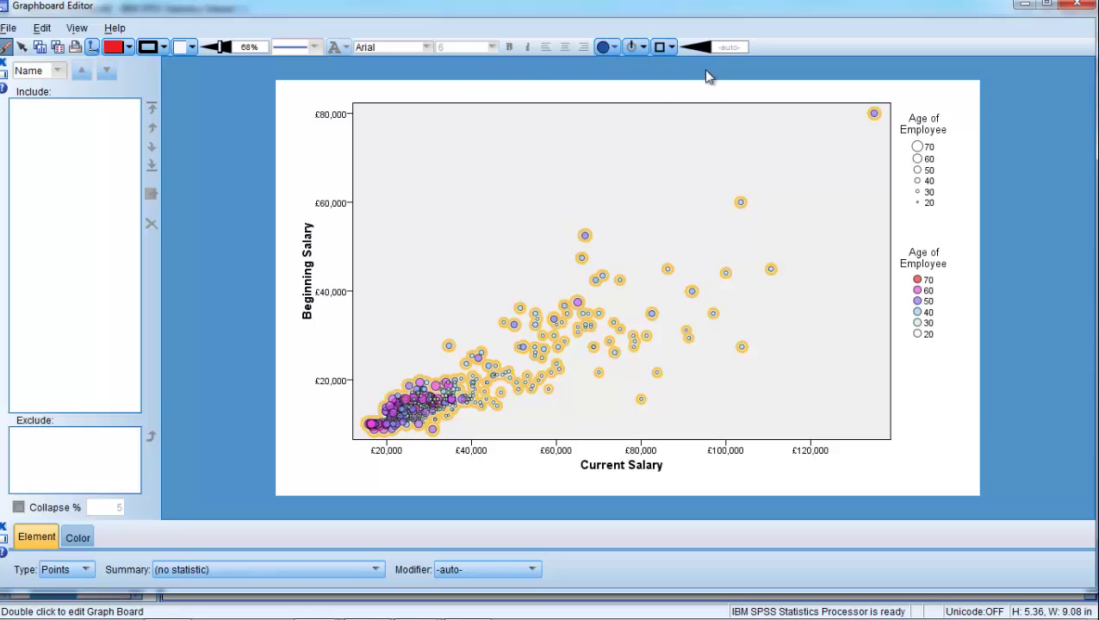
{"action": "left_click", "coordinate": [707, 142]}
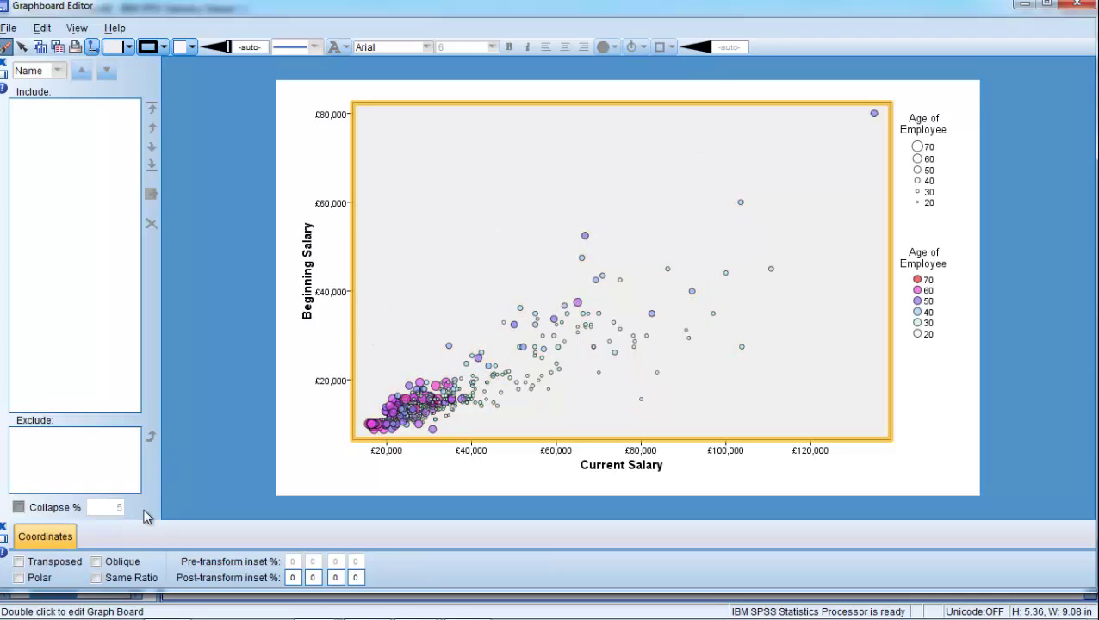
Show major gridlines plus minor ticks and minor gridlines on the Beginning Salary axis.
{"action": "left_click", "coordinate": [342, 384]}
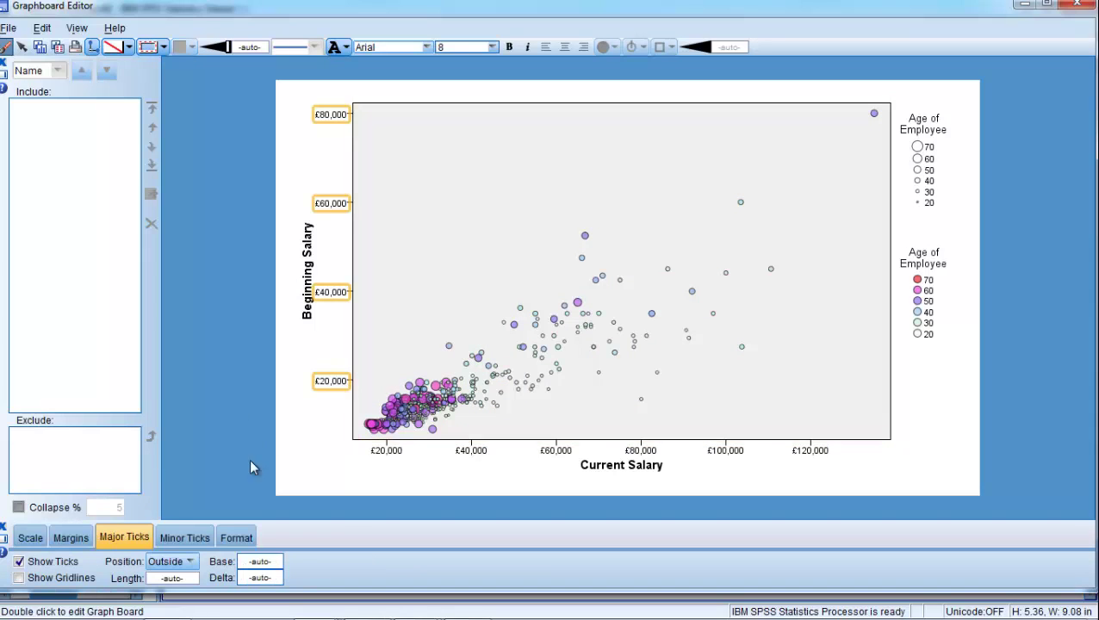
{"action": "left_click", "coordinate": [19, 577]}
{"action": "left_click", "coordinate": [177, 538]}
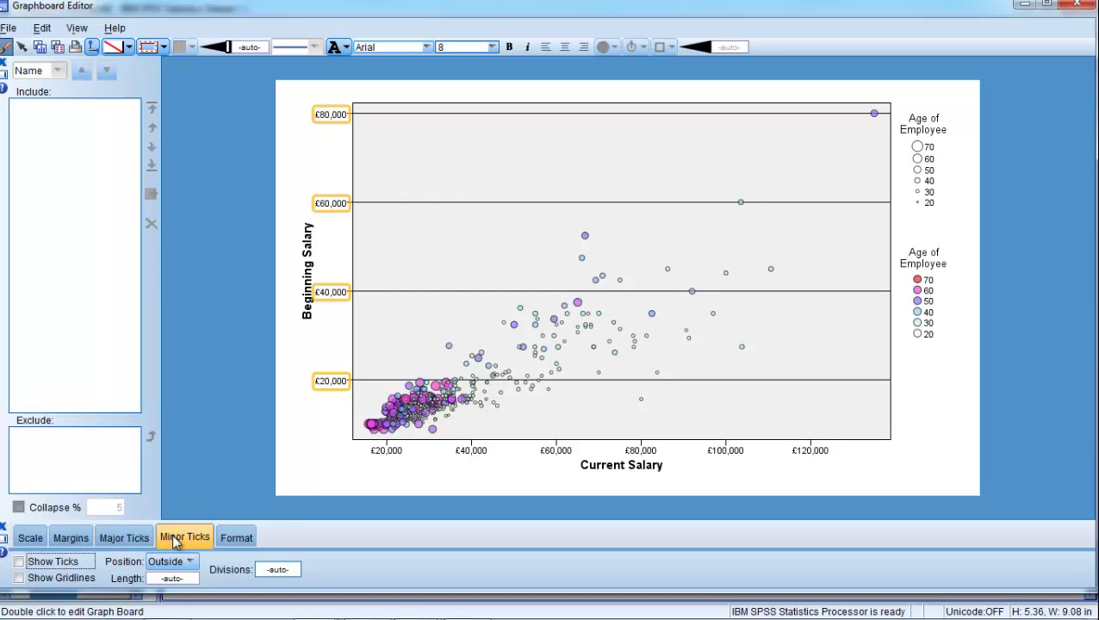
{"action": "left_click", "coordinate": [38, 566]}
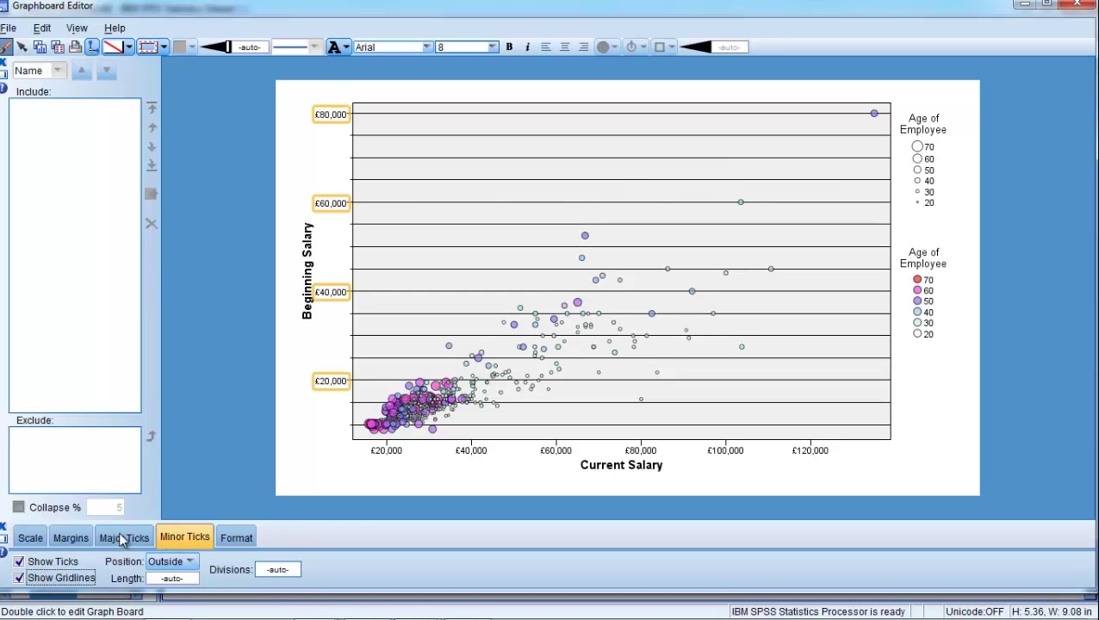
Show minor ticks and minor gridlines on the Current Salary axis.
{"action": "left_click", "coordinate": [465, 456]}
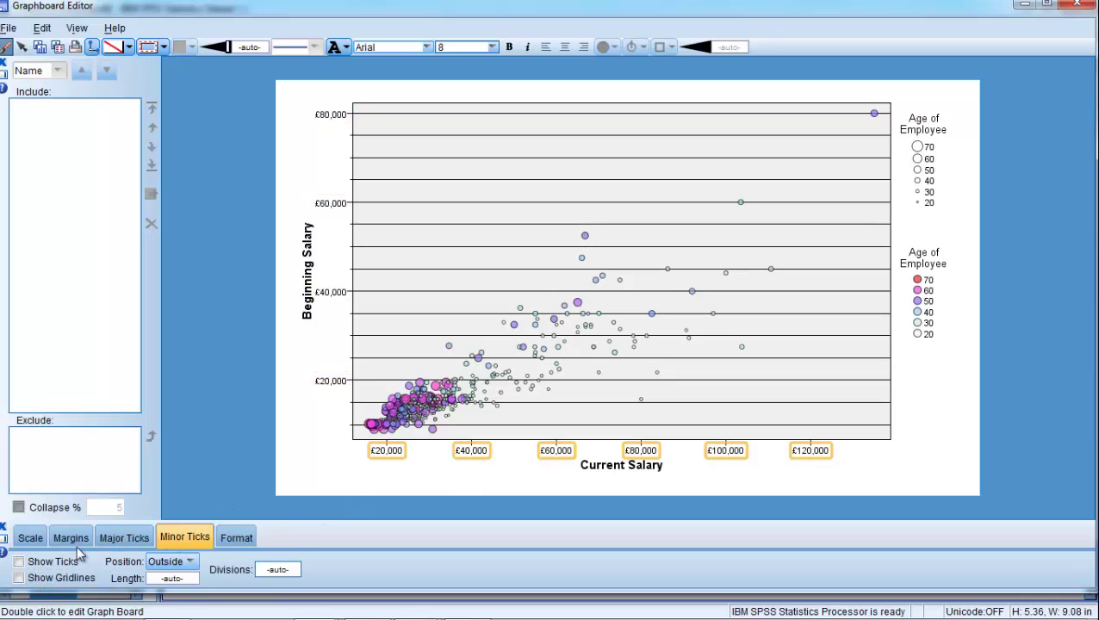
{"action": "left_click", "coordinate": [35, 561]}
{"action": "left_click", "coordinate": [59, 580]}
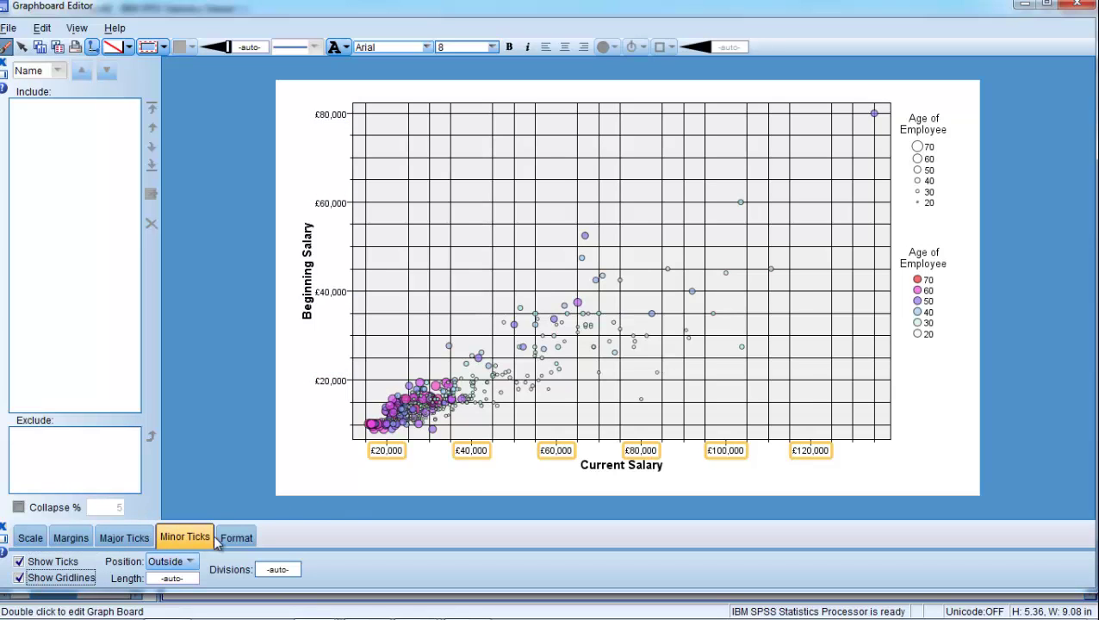
Show major gridlines on the Current Salary axis and recolour the Beginning Salary major gridlines mid-grey.
{"action": "left_click", "coordinate": [112, 539]}
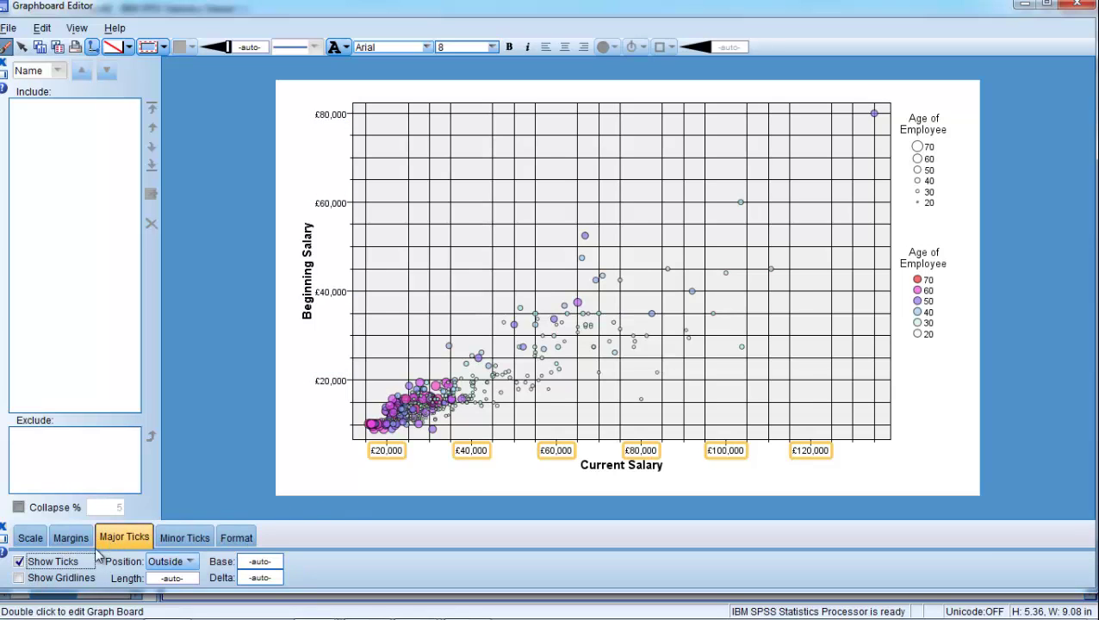
{"action": "left_click", "coordinate": [38, 578]}
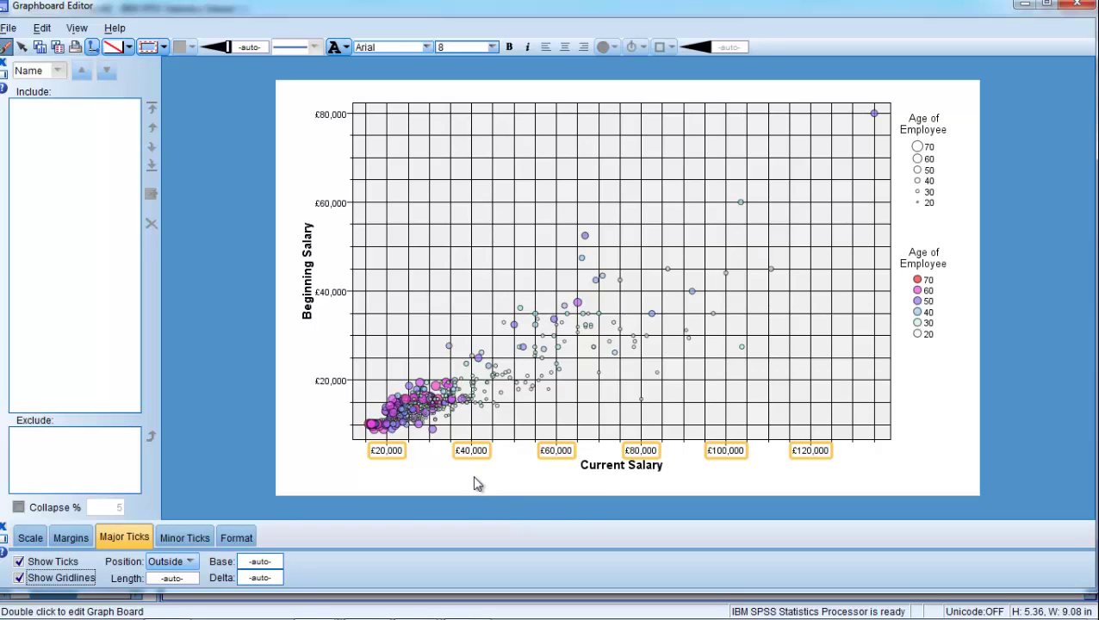
{"action": "left_click", "coordinate": [370, 381]}
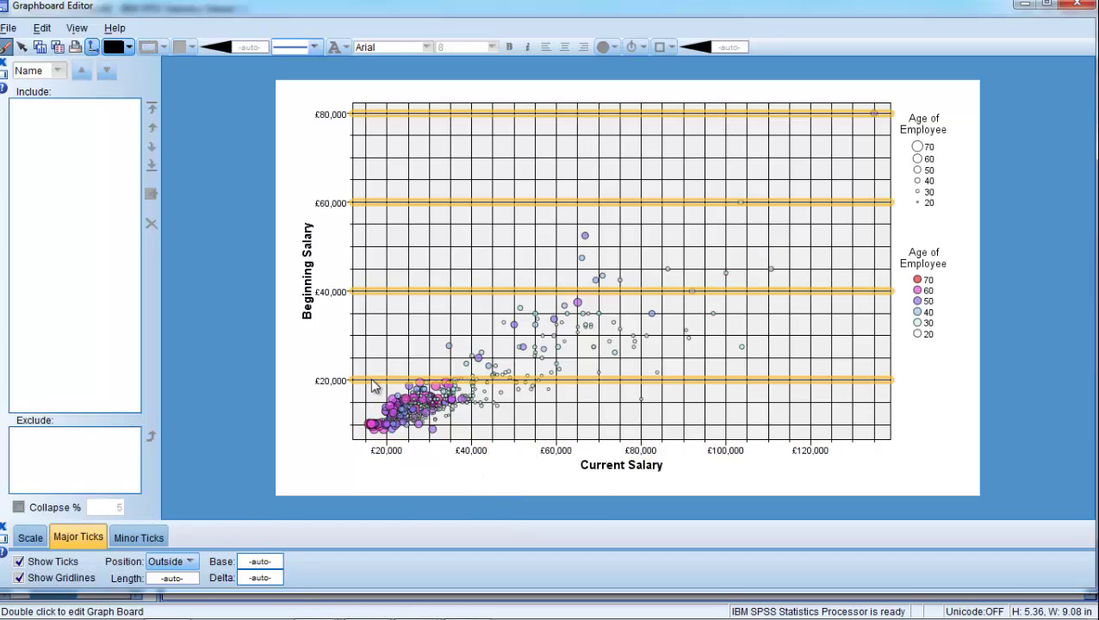
{"action": "left_click", "coordinate": [130, 47]}
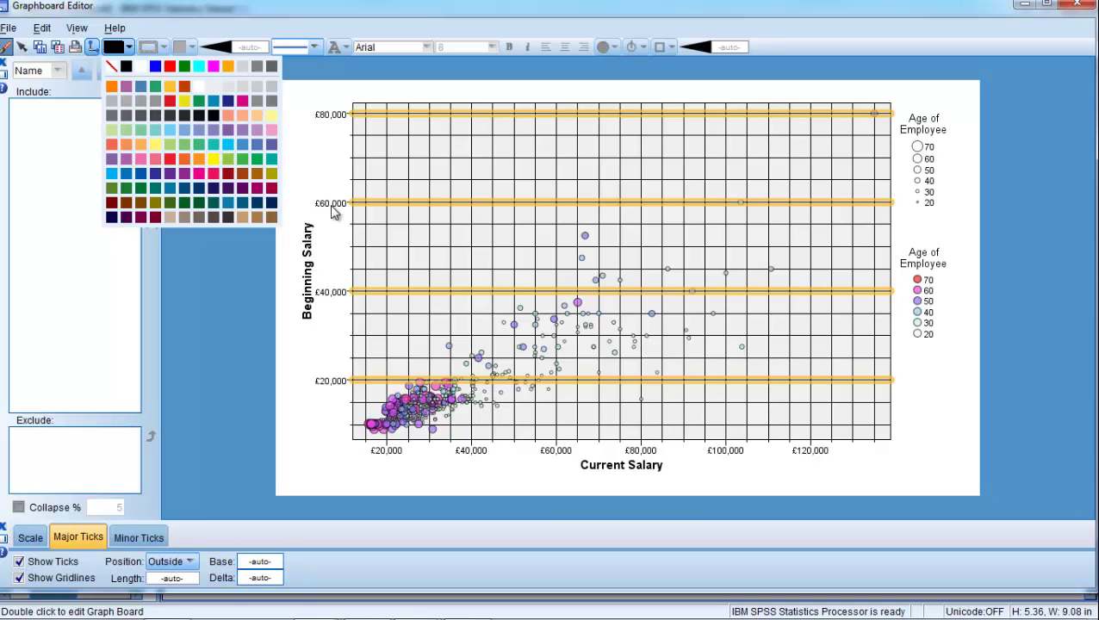
{"action": "left_click", "coordinate": [155, 104]}
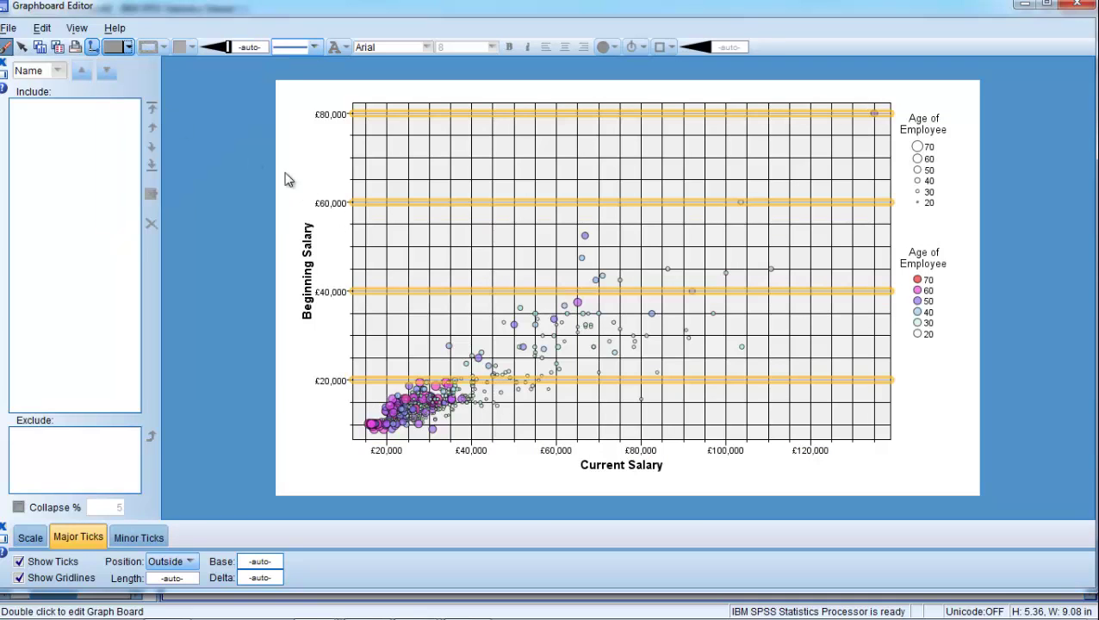
Recolour the minor gridlines of both the Current Salary and Beginning Salary axes in the same mid-grey.
{"action": "left_click", "coordinate": [410, 235]}
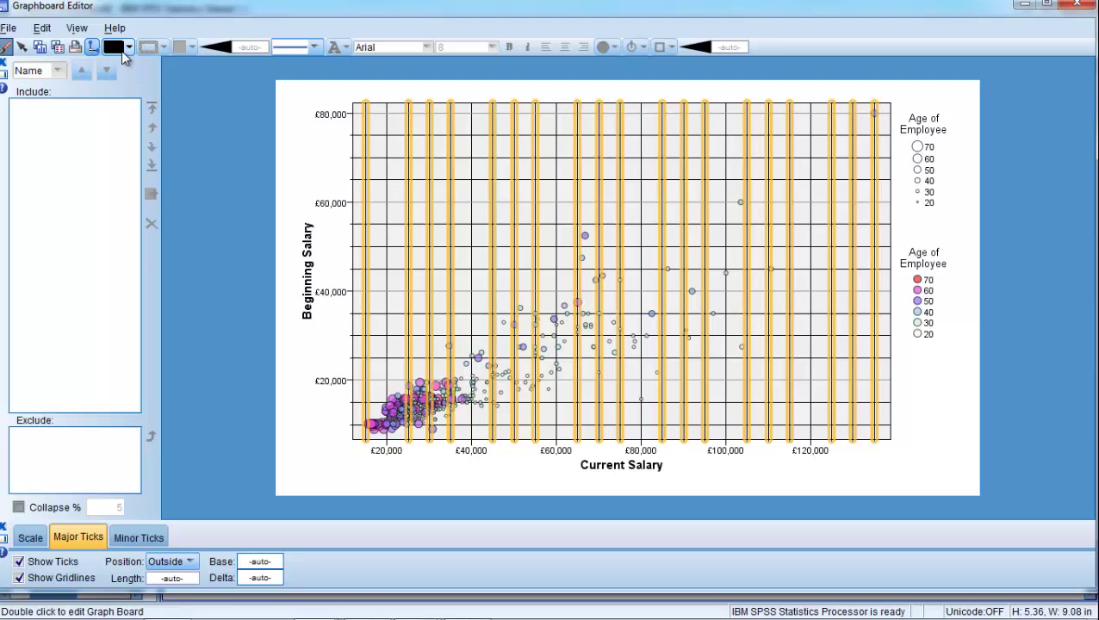
{"action": "left_click", "coordinate": [130, 48]}
{"action": "left_click", "coordinate": [153, 103]}
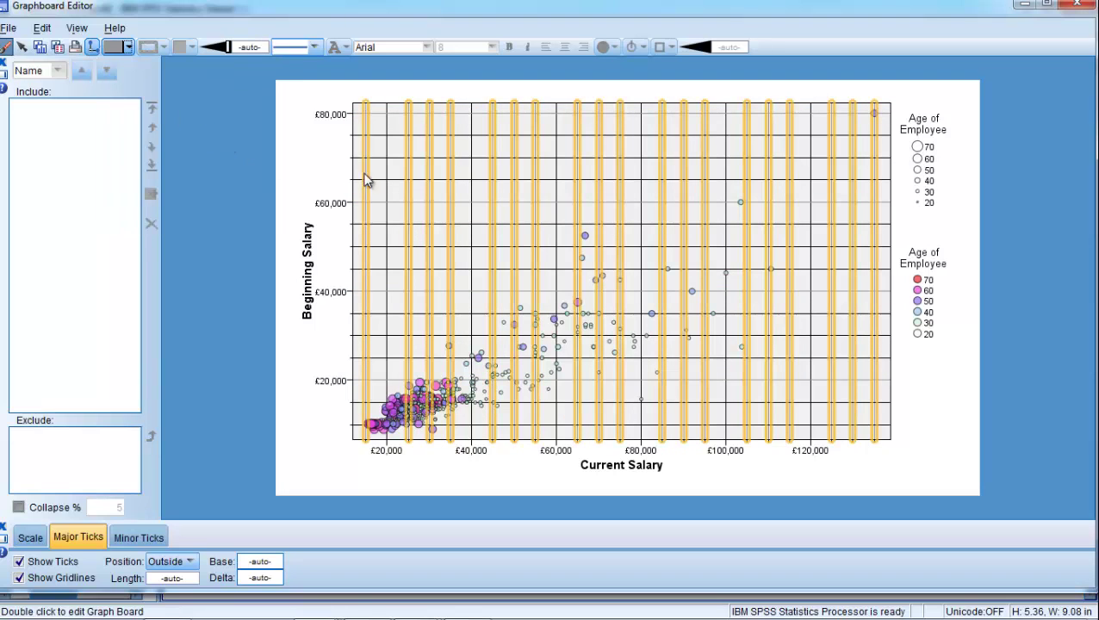
{"action": "left_click", "coordinate": [472, 227]}
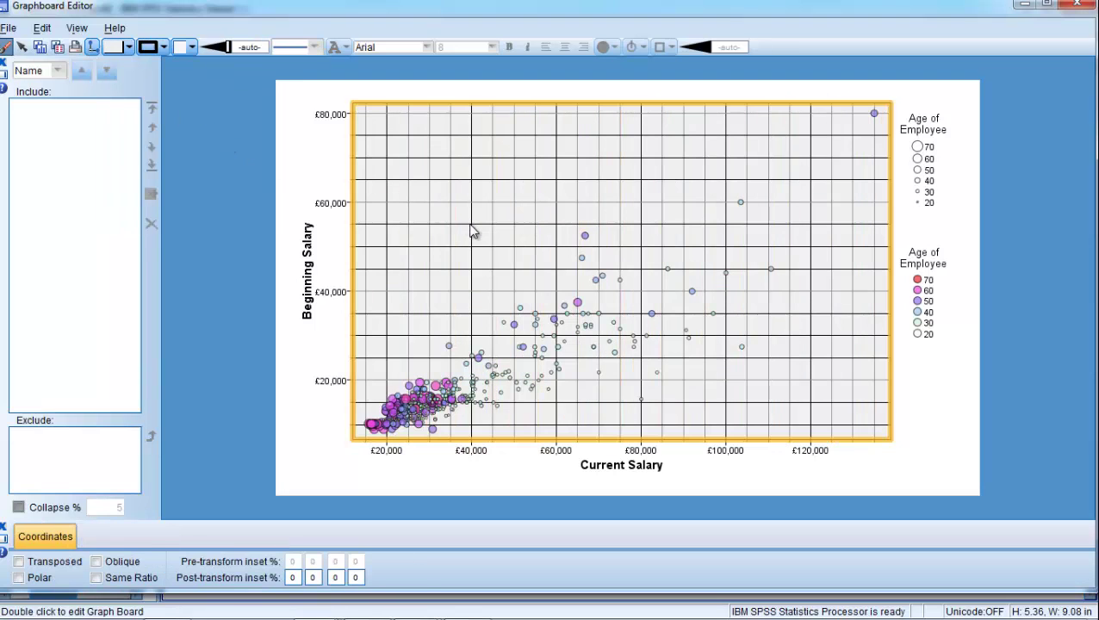
{"action": "left_click", "coordinate": [470, 226]}
{"action": "left_click", "coordinate": [130, 48]}
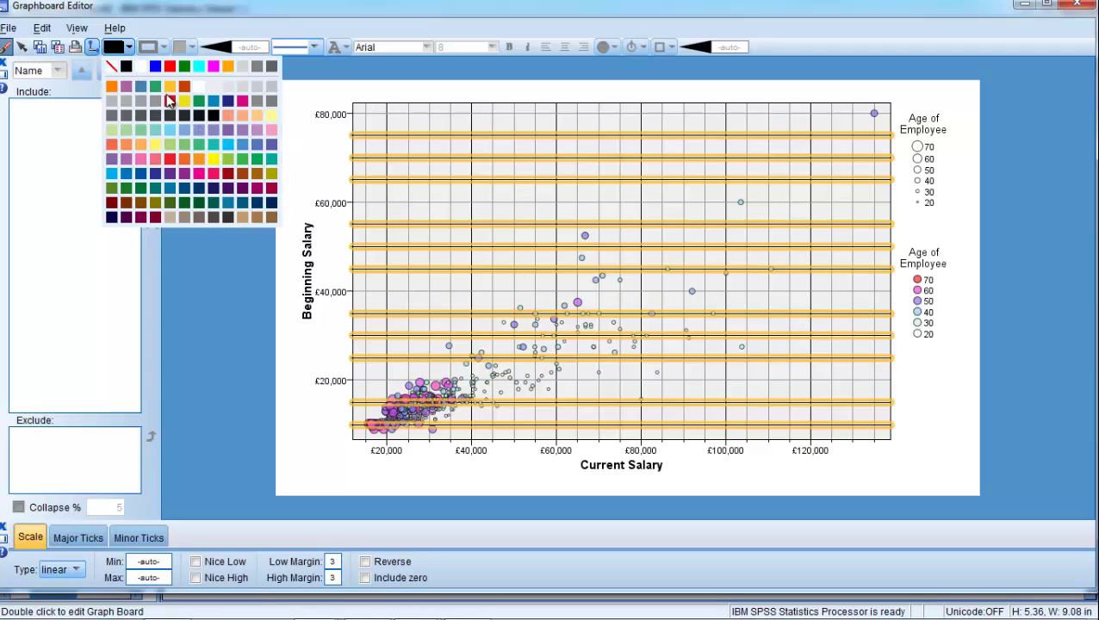
{"action": "left_click", "coordinate": [157, 102]}
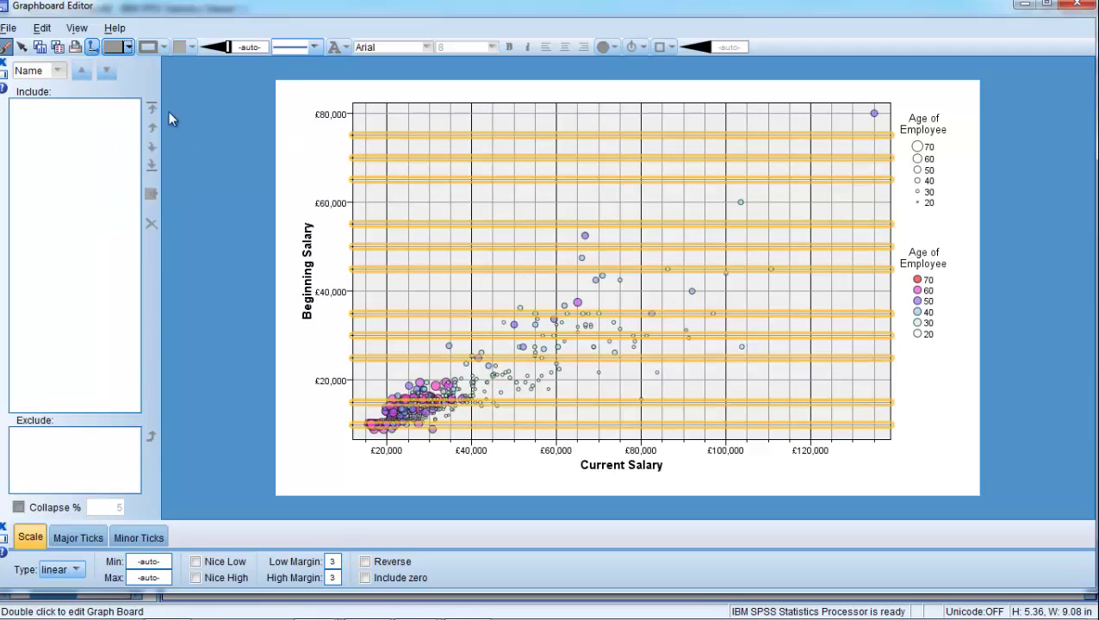
Recolour the Current Salary major gridlines mid-grey and close the Graphboard Editor to return to the output.
{"action": "left_click", "coordinate": [386, 223]}
{"action": "left_click", "coordinate": [387, 223]}
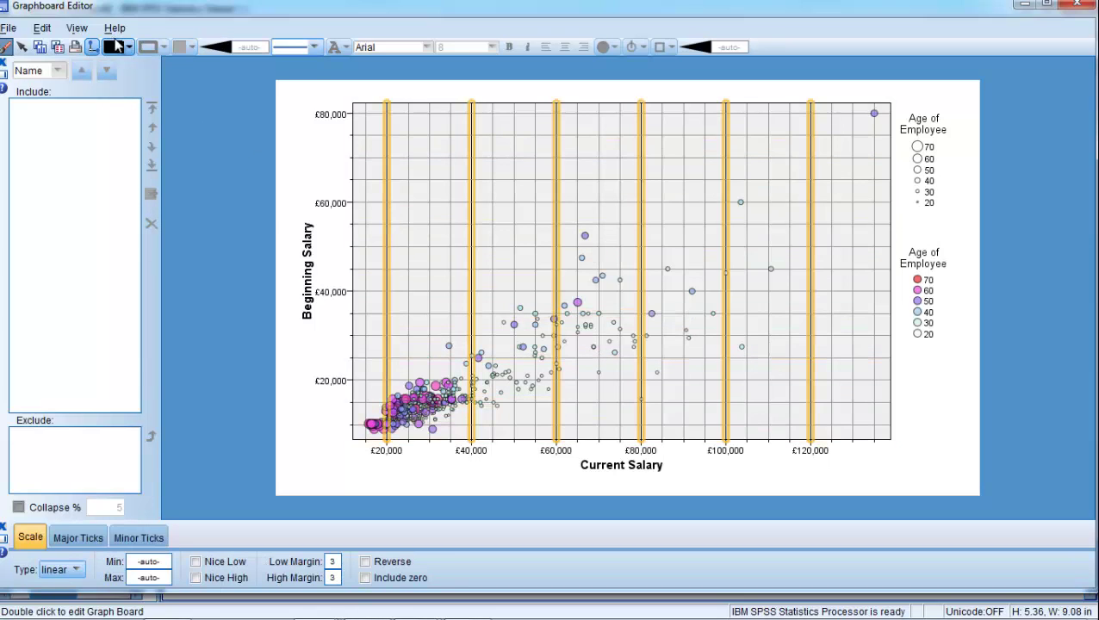
{"action": "left_click", "coordinate": [129, 47]}
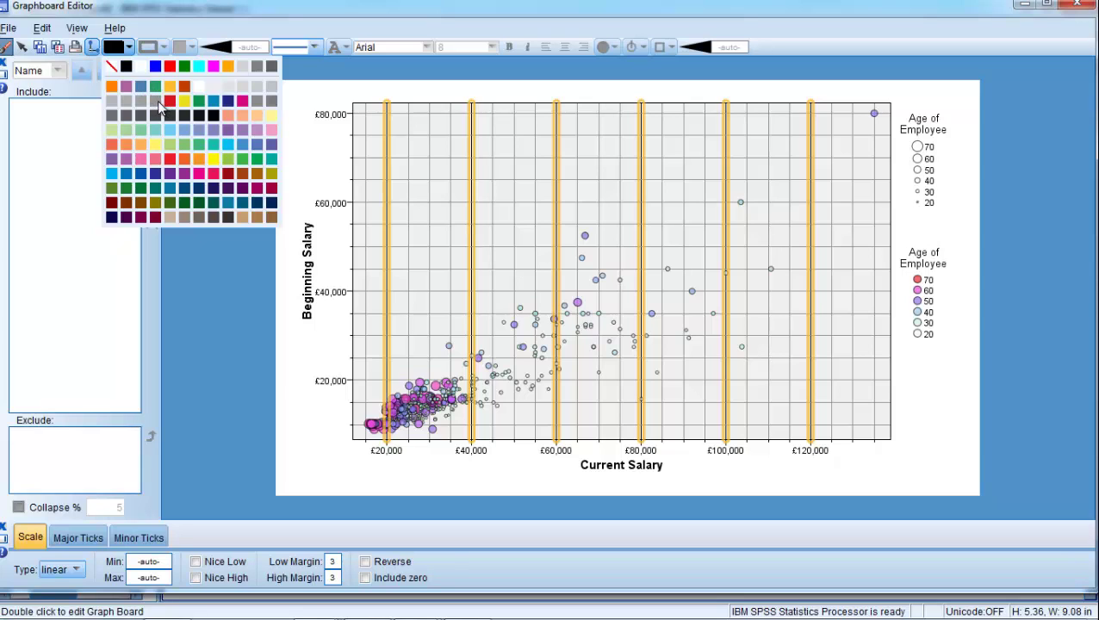
{"action": "left_click", "coordinate": [158, 103]}
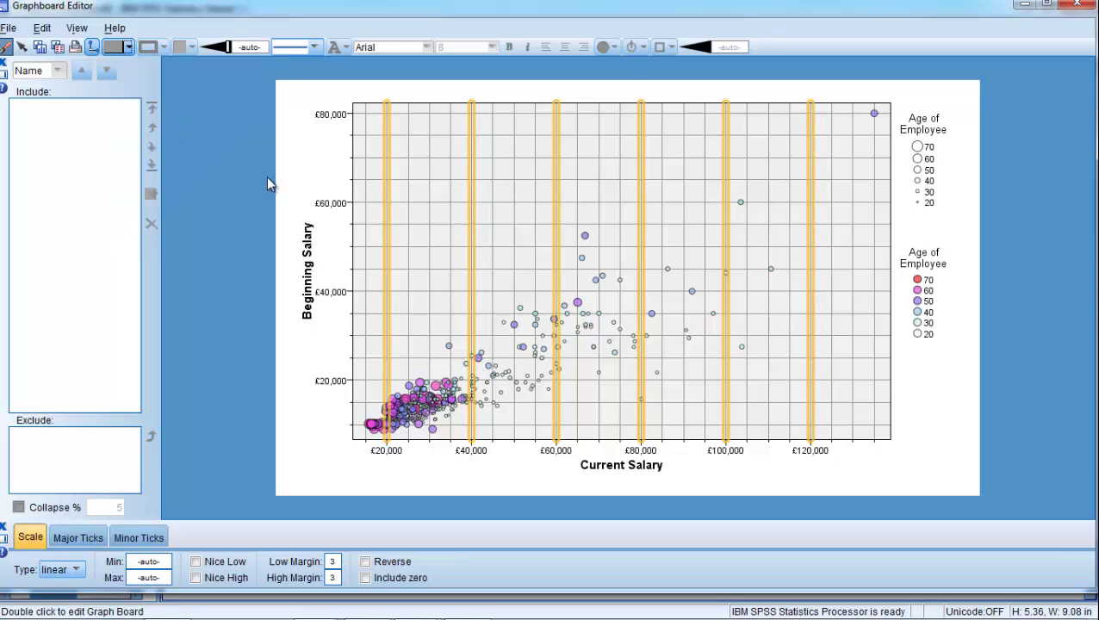
{"action": "left_click", "coordinate": [335, 163]}
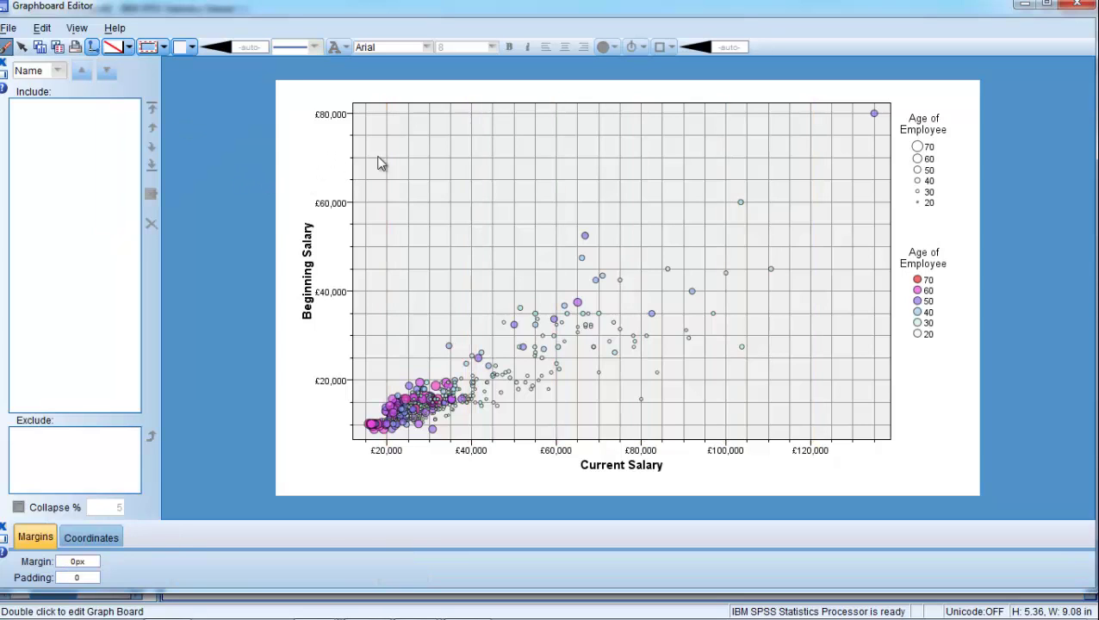
{"action": "left_click", "coordinate": [1082, 8]}
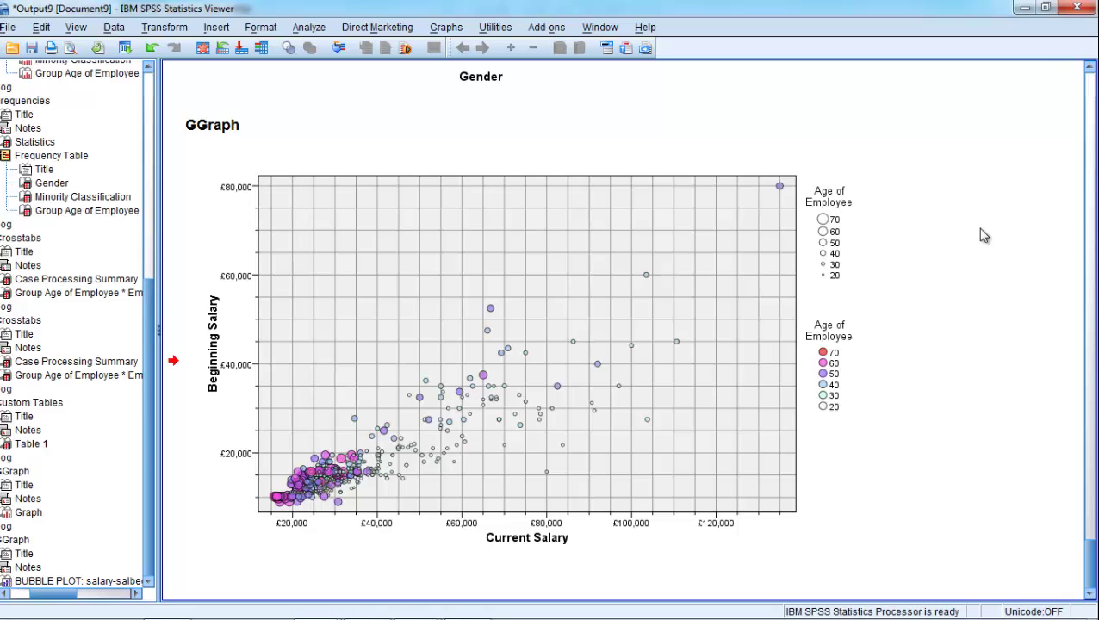
Paste the Frequencies command for gender, minority classification and grouped age as syntax, and return to the output viewer.
{"action": "left_click", "coordinate": [126, 49]}
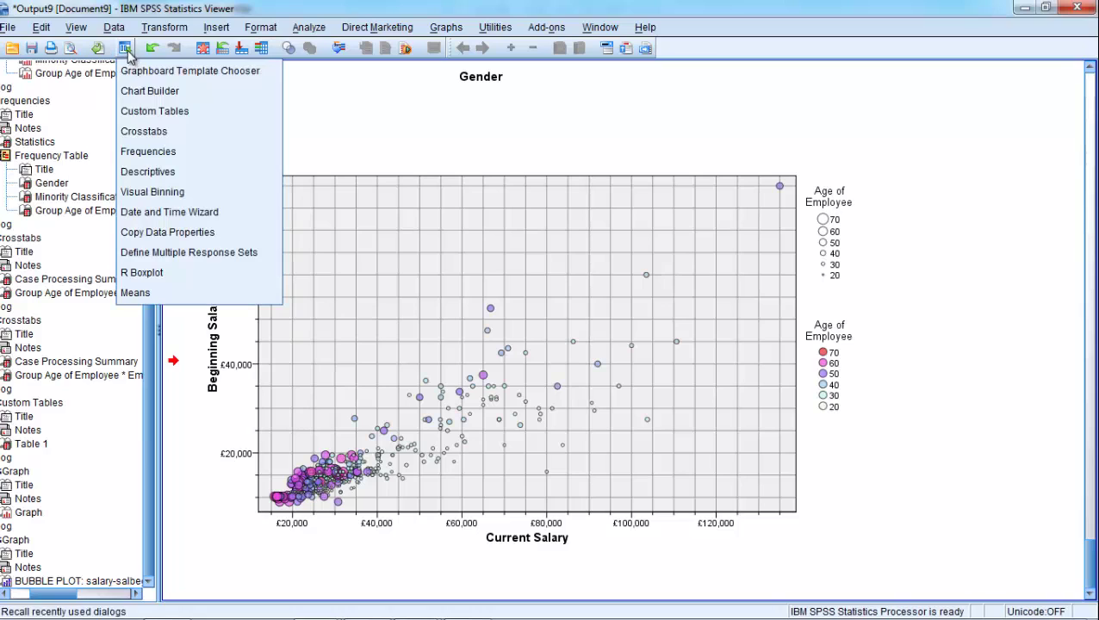
{"action": "left_click", "coordinate": [149, 151]}
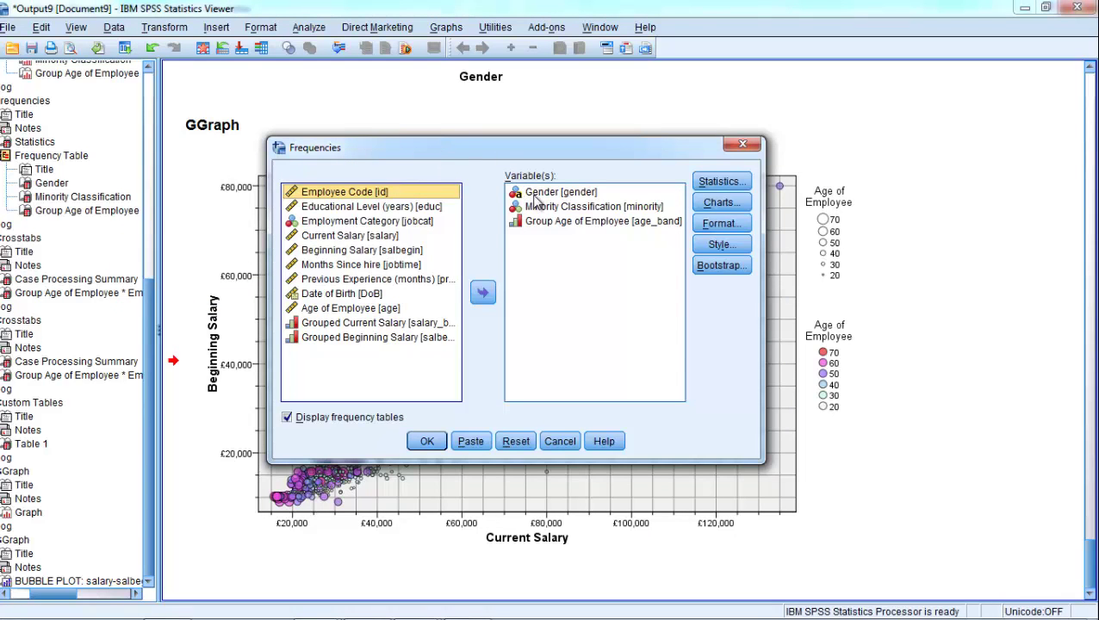
{"action": "left_click", "coordinate": [471, 442]}
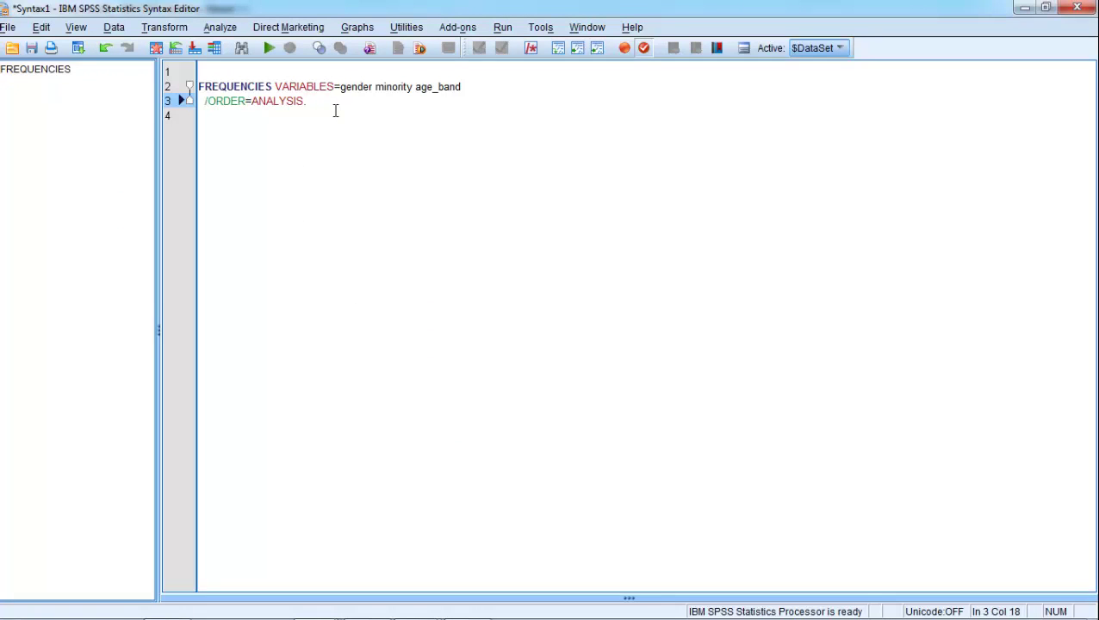
{"action": "left_click", "coordinate": [1025, 7]}
Recall the Custom Tables setup of minority and gender by grouped current salary and educational level, and paste it as syntax.
{"action": "left_click", "coordinate": [125, 47]}
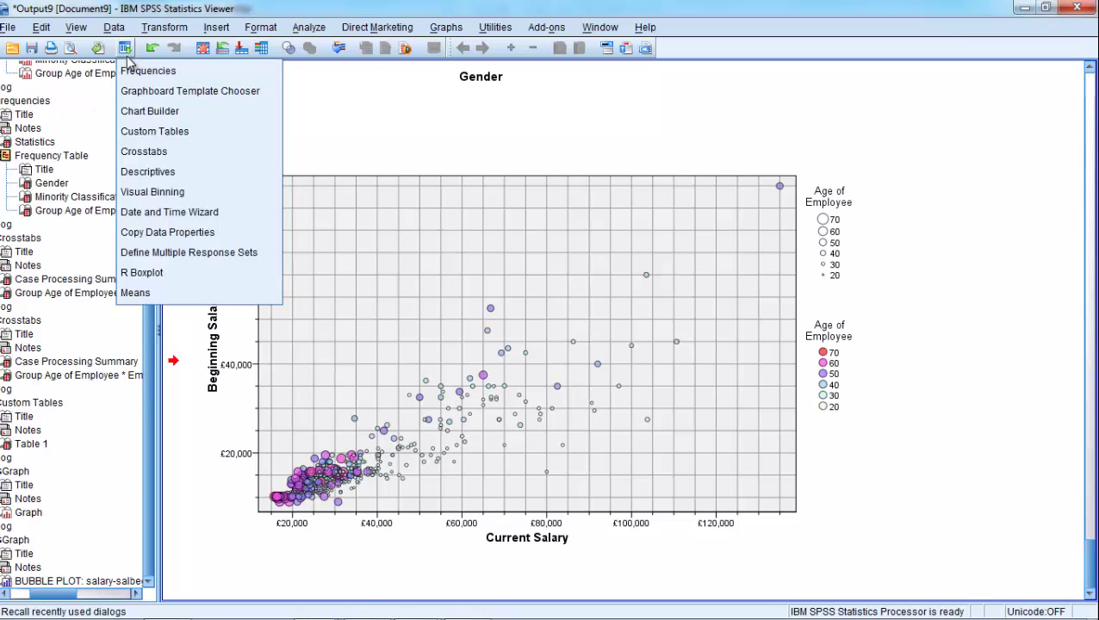
{"action": "left_click", "coordinate": [146, 131]}
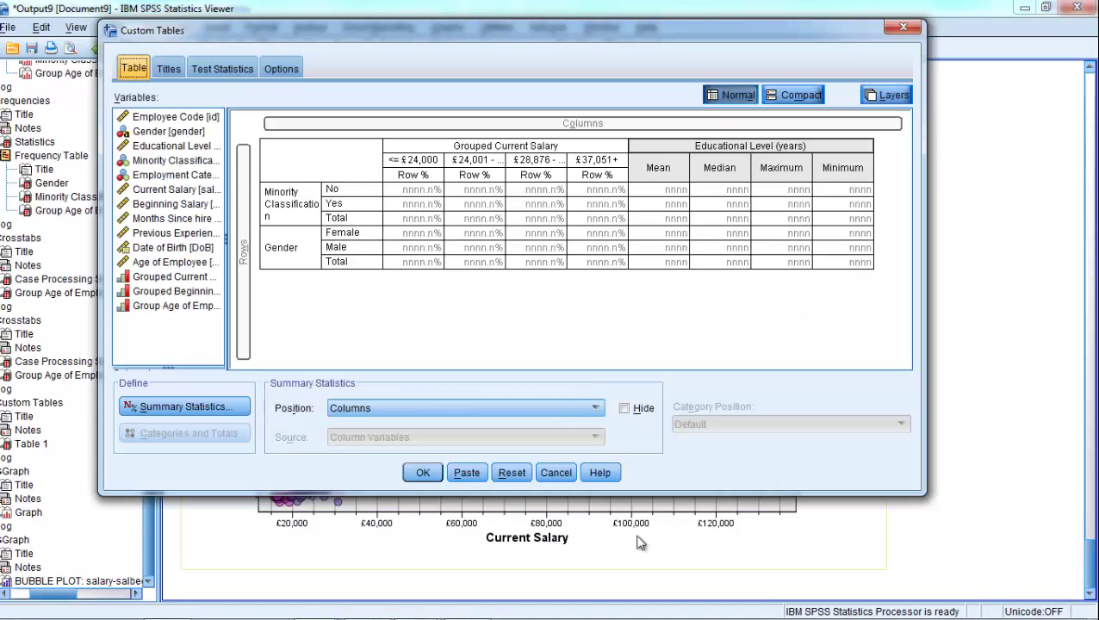
{"action": "left_click", "coordinate": [466, 473]}
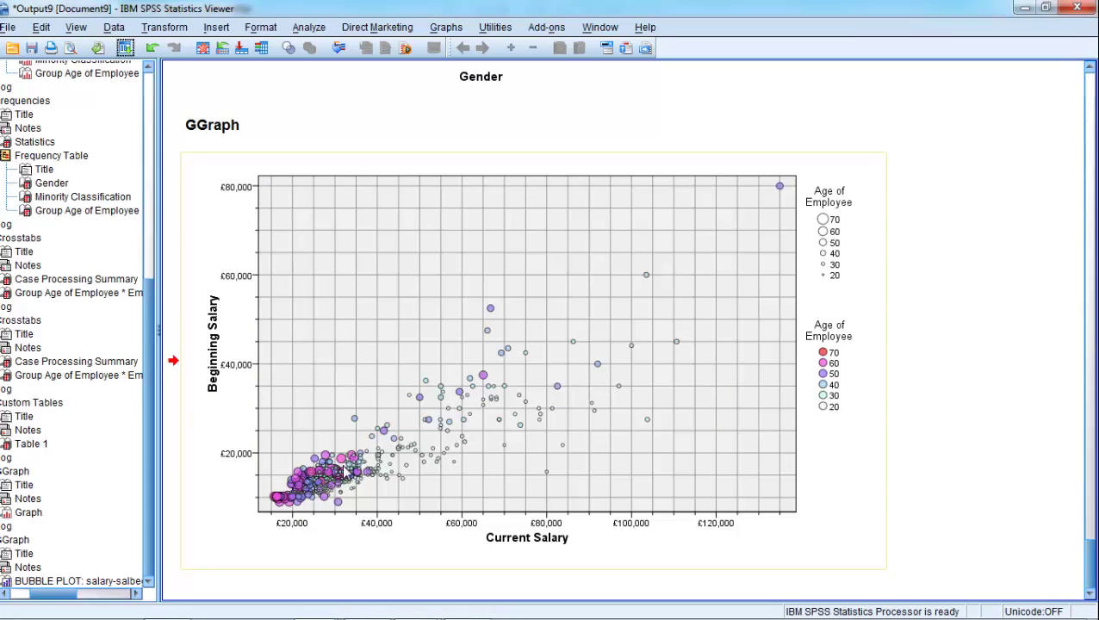
Recall the Crosstabs setup of grouped age by employment category and paste it as syntax.
{"action": "left_click", "coordinate": [126, 49]}
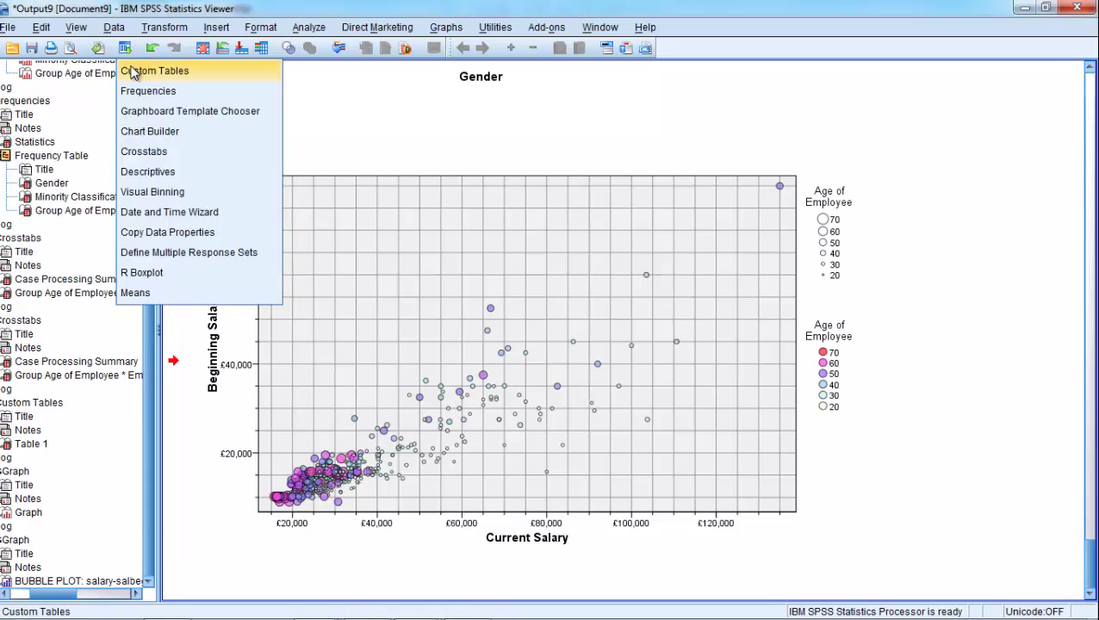
{"action": "left_click", "coordinate": [142, 151]}
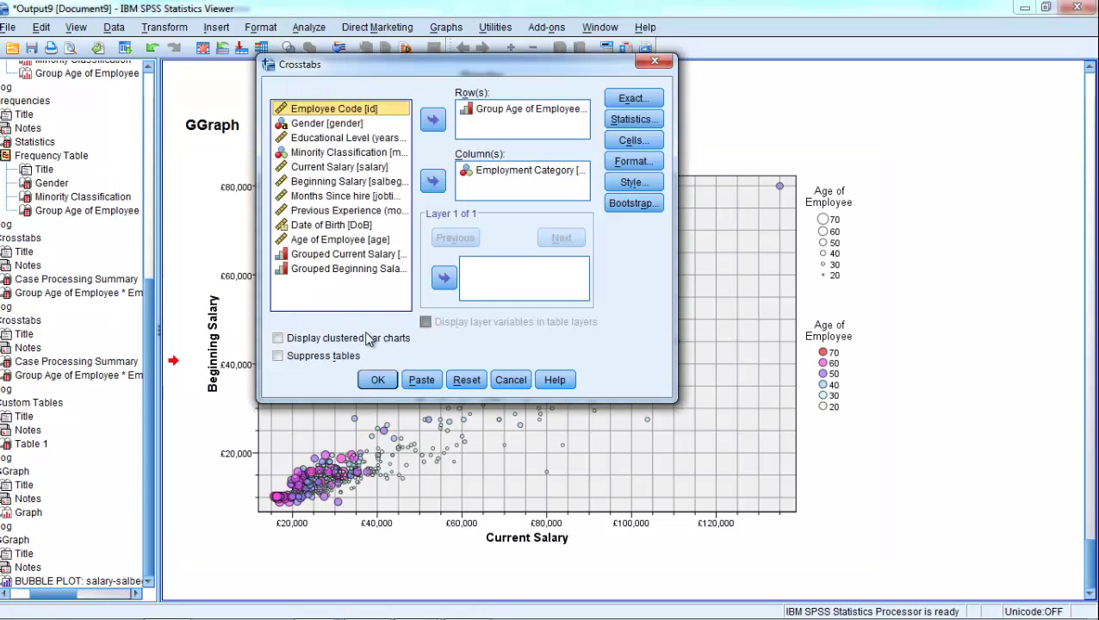
{"action": "left_click", "coordinate": [419, 379]}
Recall the Descriptives setup for educational level, months since hire and previous experience, and paste it as syntax.
{"action": "left_click", "coordinate": [125, 50]}
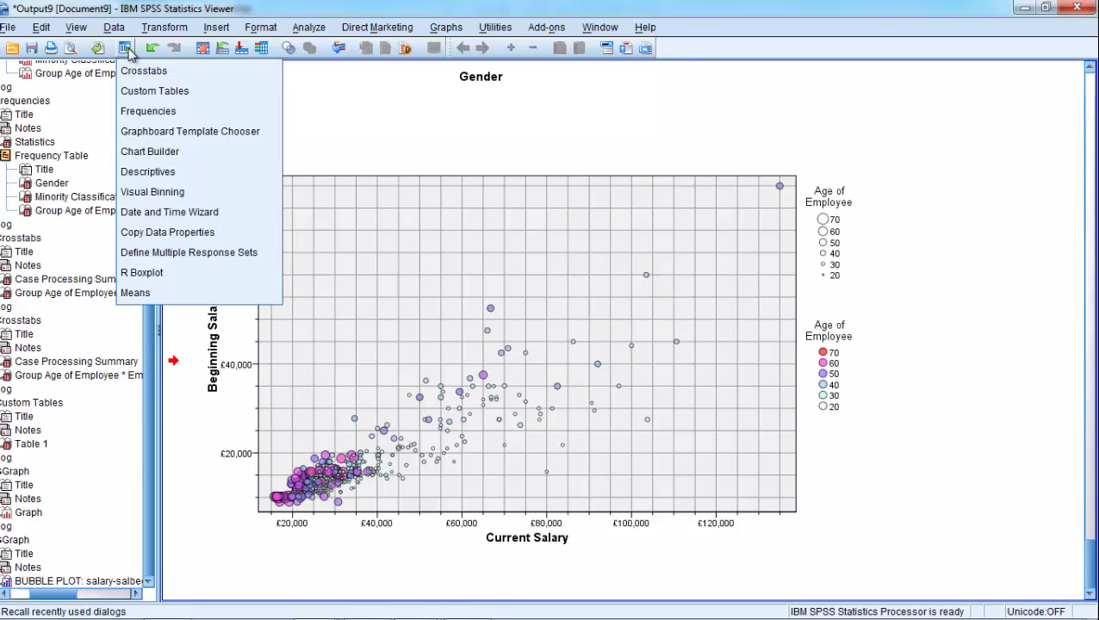
{"action": "left_click", "coordinate": [147, 172]}
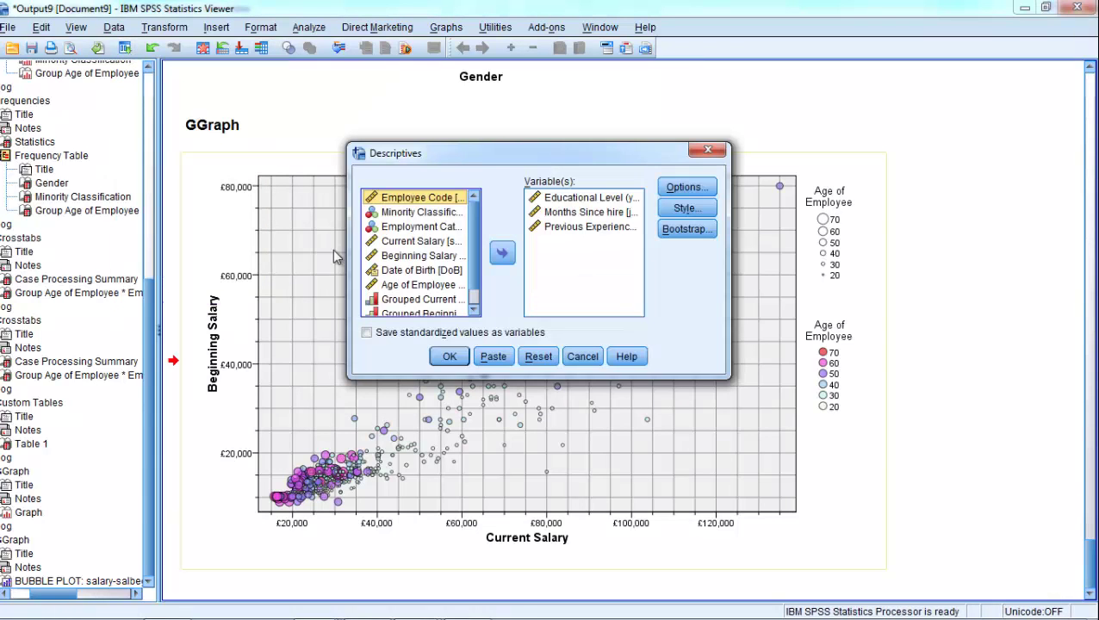
{"action": "left_click", "coordinate": [493, 356]}
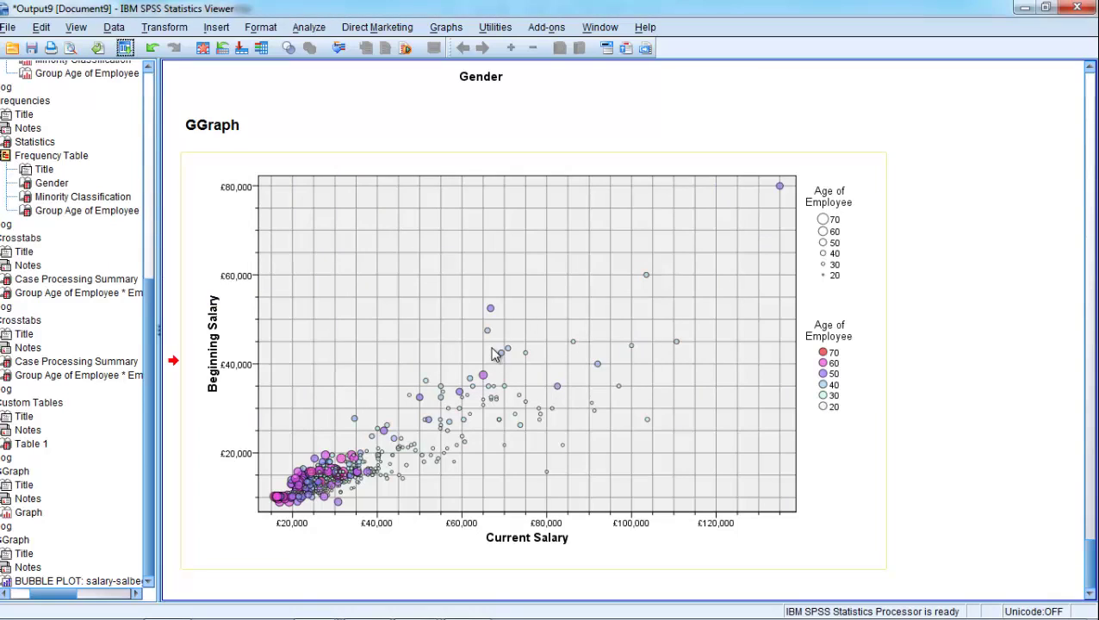
Run all the pasted commands from FREQUENCIES through DESCRIPTIVES in the Syntax Editor, and review the new output in the maximised viewer.
{"action": "left_click", "coordinate": [1023, 11]}
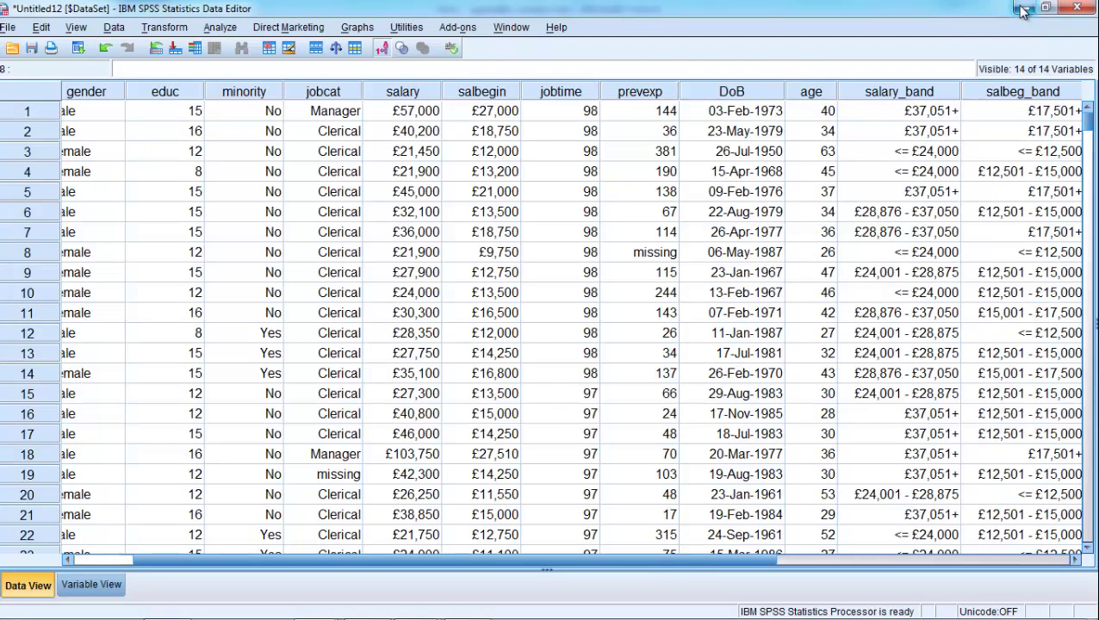
{"action": "mouse_move", "coordinate": [284, 613]}
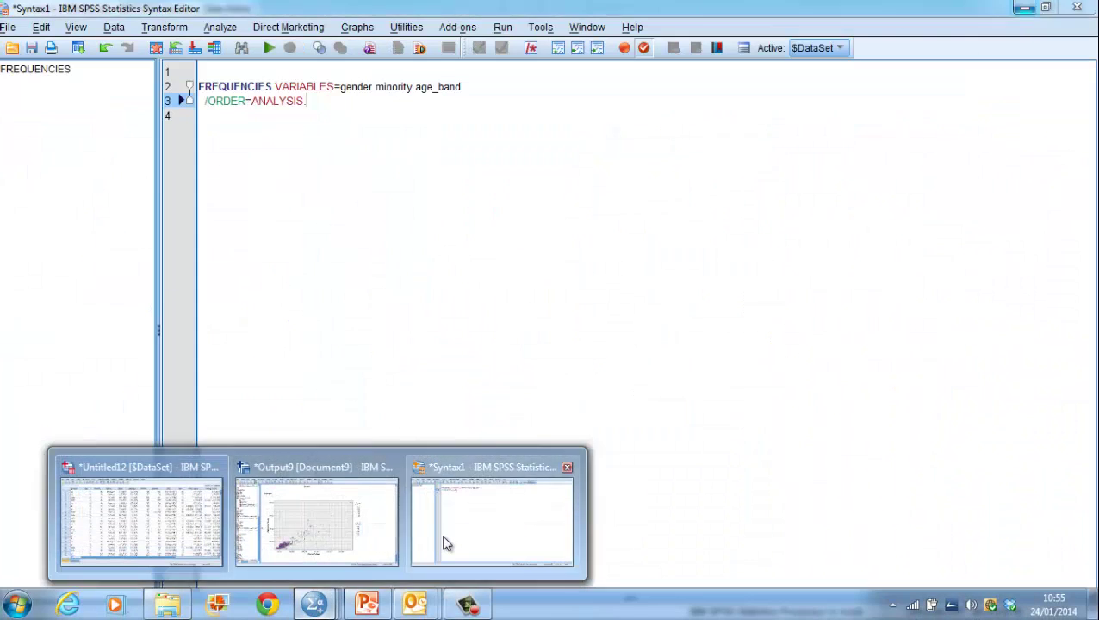
{"action": "left_click", "coordinate": [426, 557]}
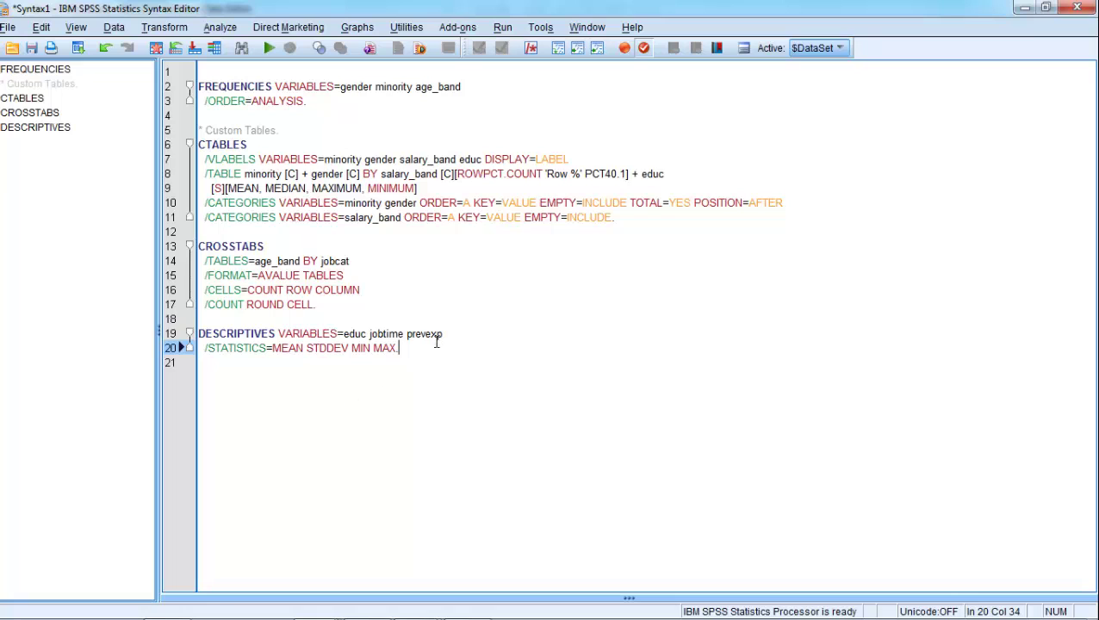
{"action": "left_click_drag", "start_coordinate": [436, 344], "coordinate": [199, 85]}
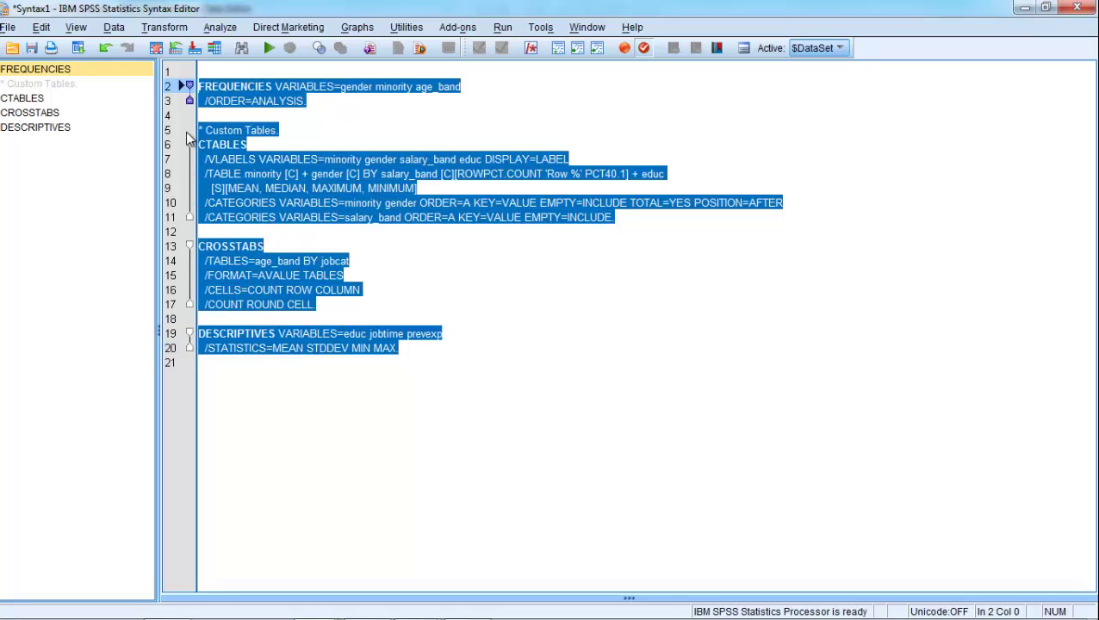
{"action": "left_click", "coordinate": [273, 50]}
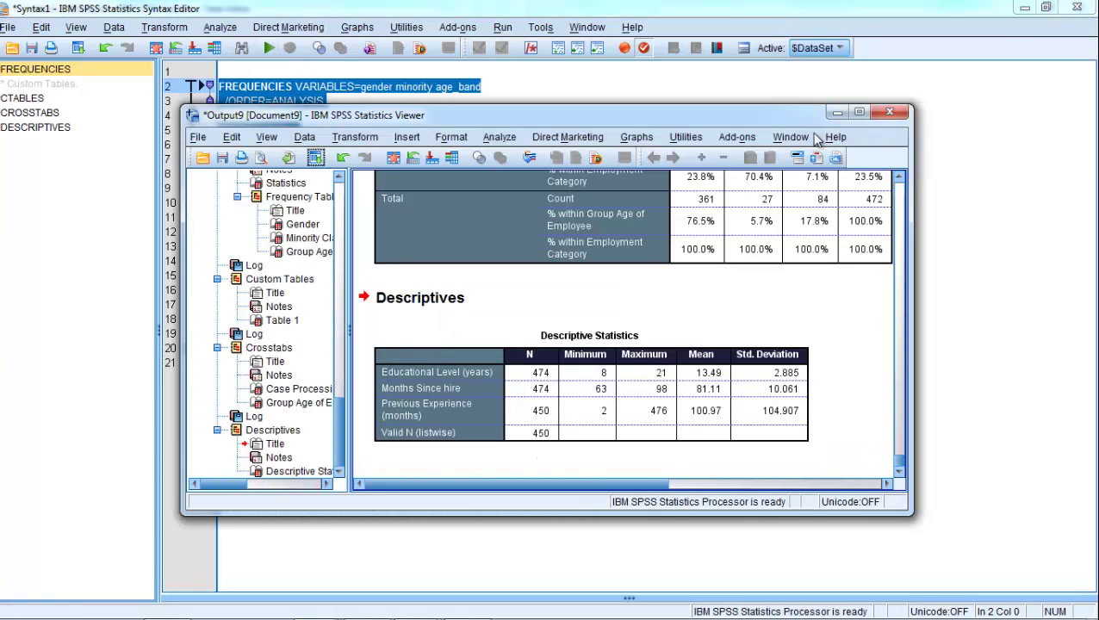
{"action": "left_click", "coordinate": [860, 112]}
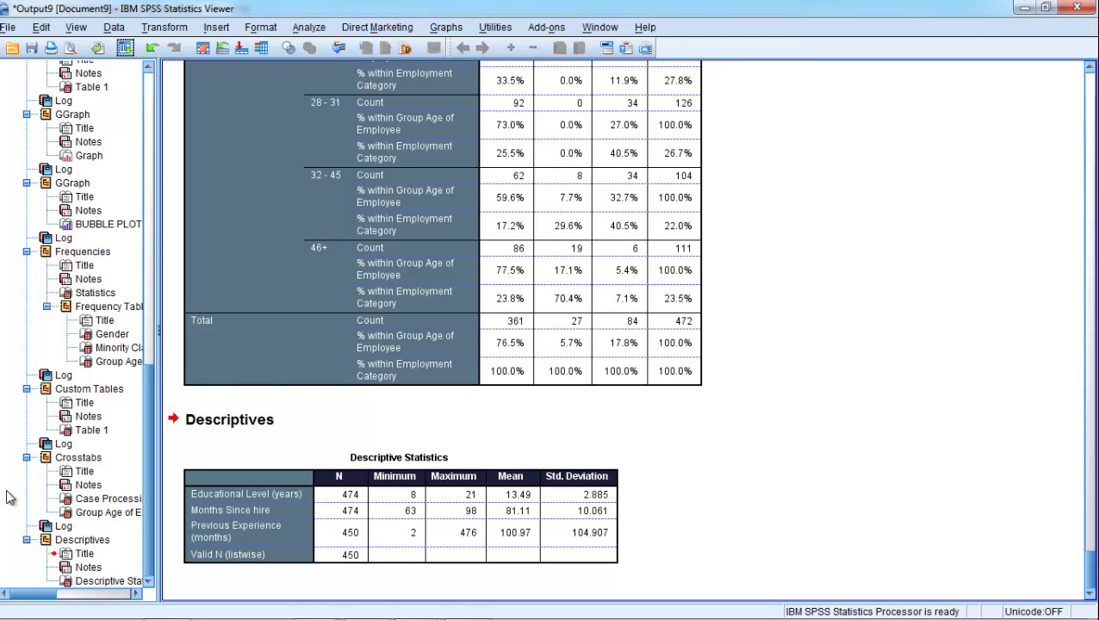
{"action": "left_click_drag", "start_coordinate": [147, 478], "coordinate": [146, 255]}
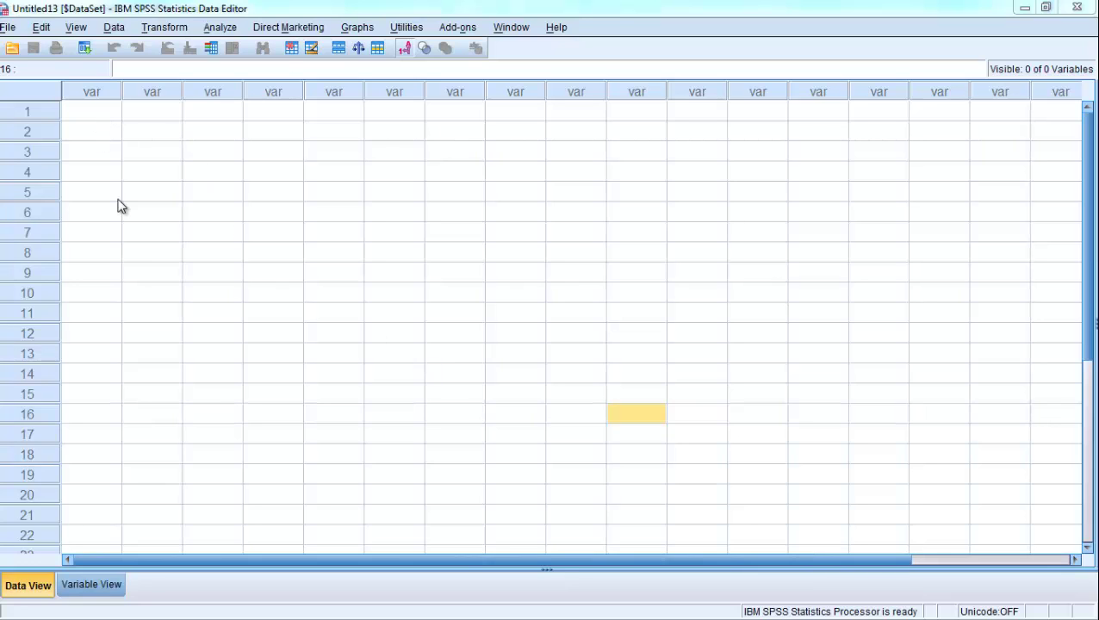
Open the recently used syntax file C:\Employee_Data\Automatic Employee Report.sps and run all of its commands.
{"action": "left_click", "coordinate": [8, 28]}
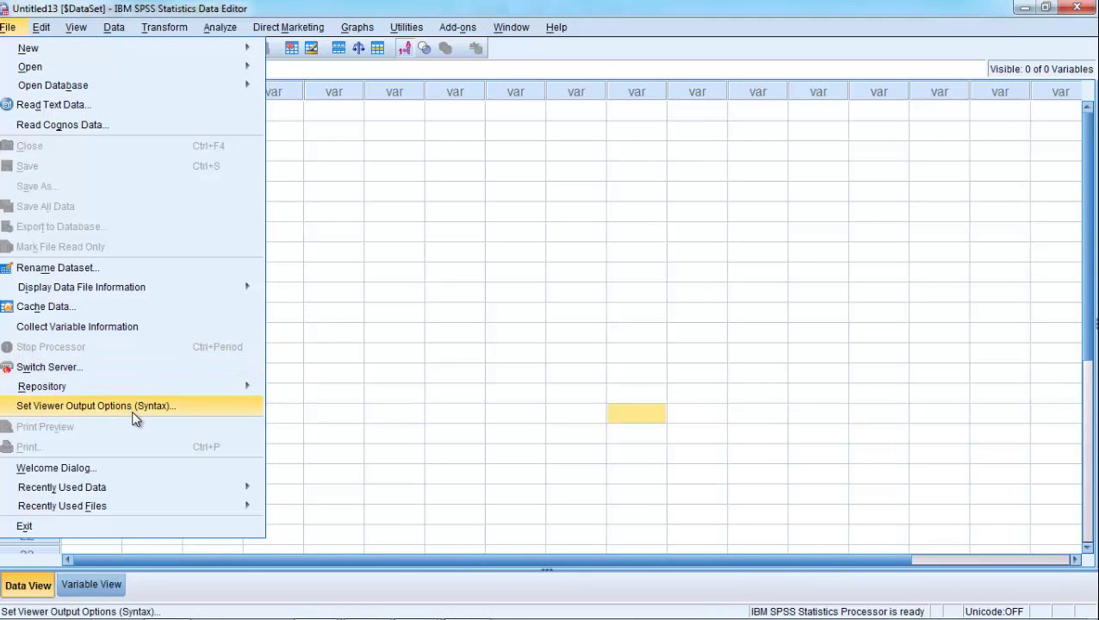
{"action": "mouse_move", "coordinate": [145, 508]}
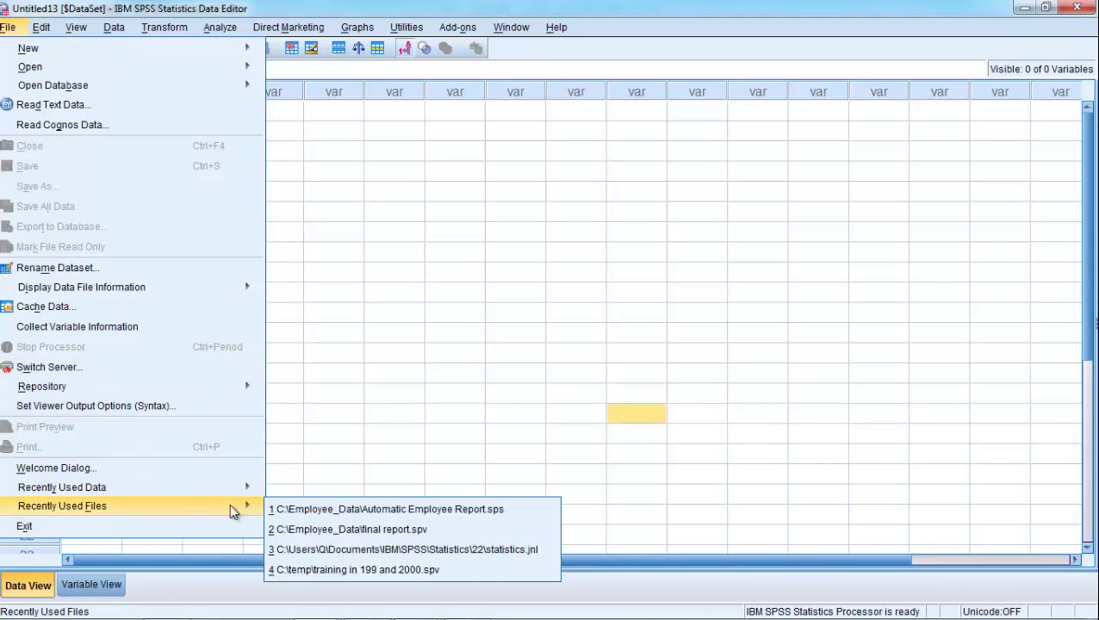
{"action": "left_click", "coordinate": [333, 509]}
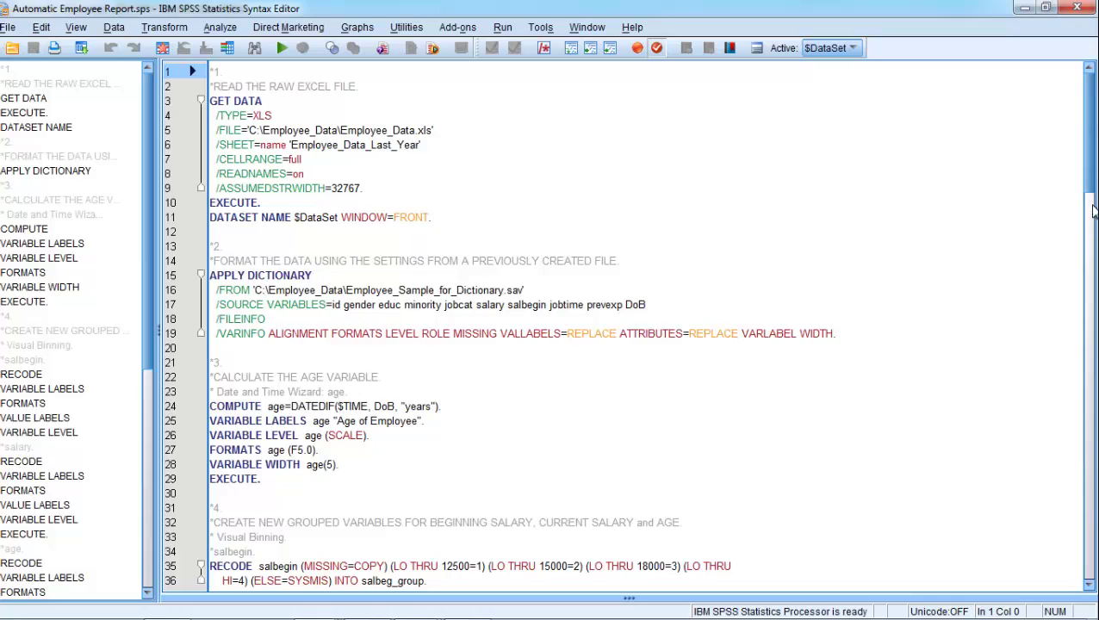
{"action": "left_click_drag", "start_coordinate": [1092, 211], "coordinate": [1089, 143]}
{"action": "left_click", "coordinate": [501, 28]}
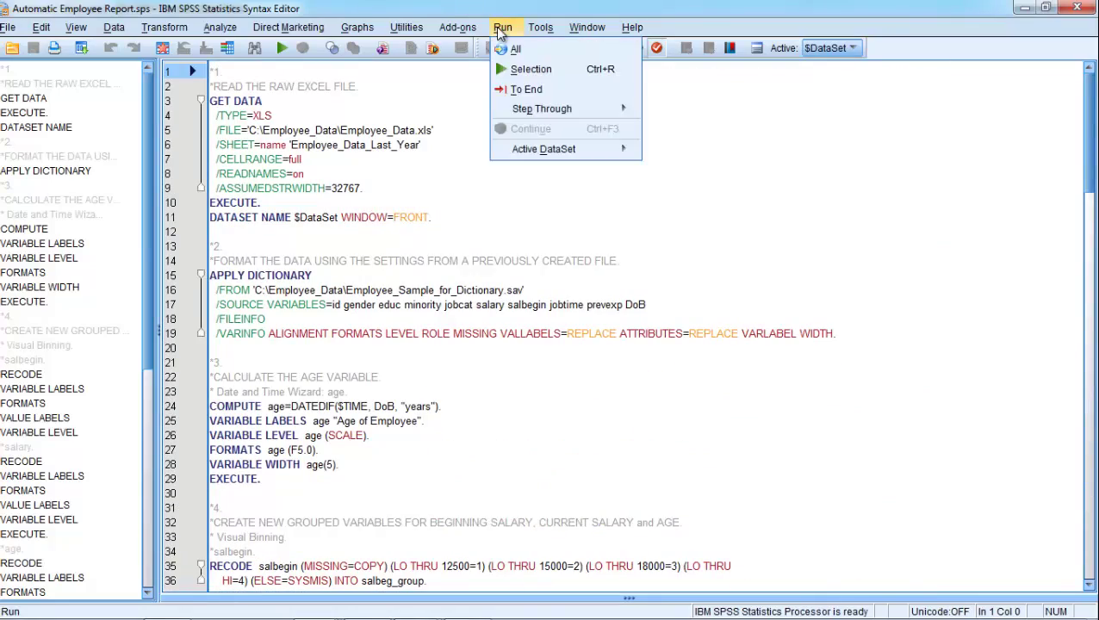
{"action": "left_click", "coordinate": [508, 49]}
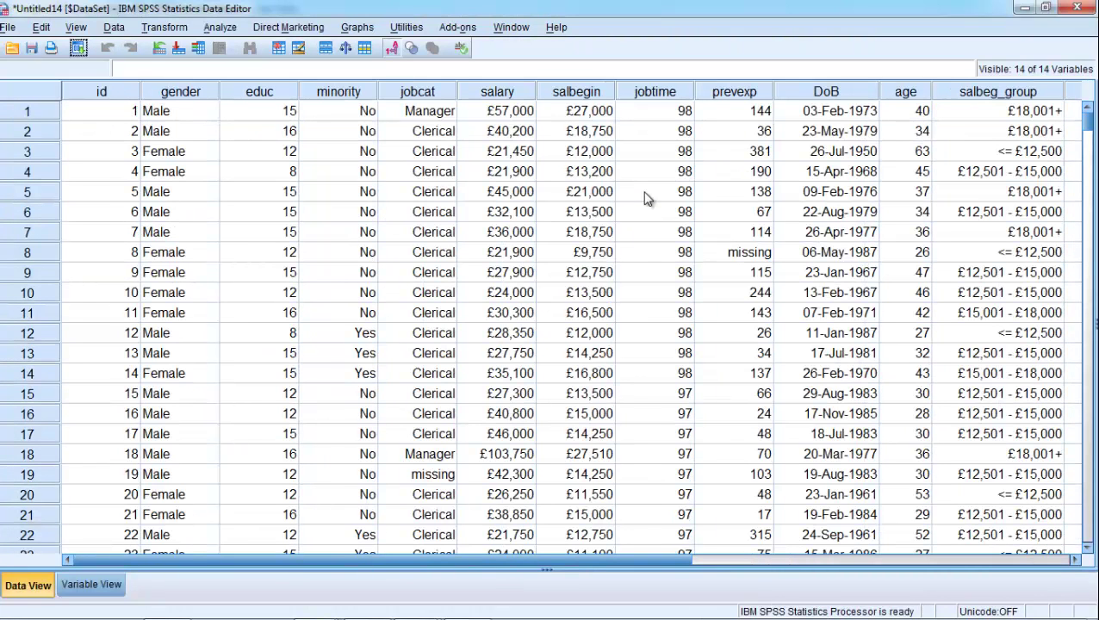
Switch to the output viewer and review the generated charts and custom tables back to the start of the report.
{"action": "mouse_move", "coordinate": [163, 612]}
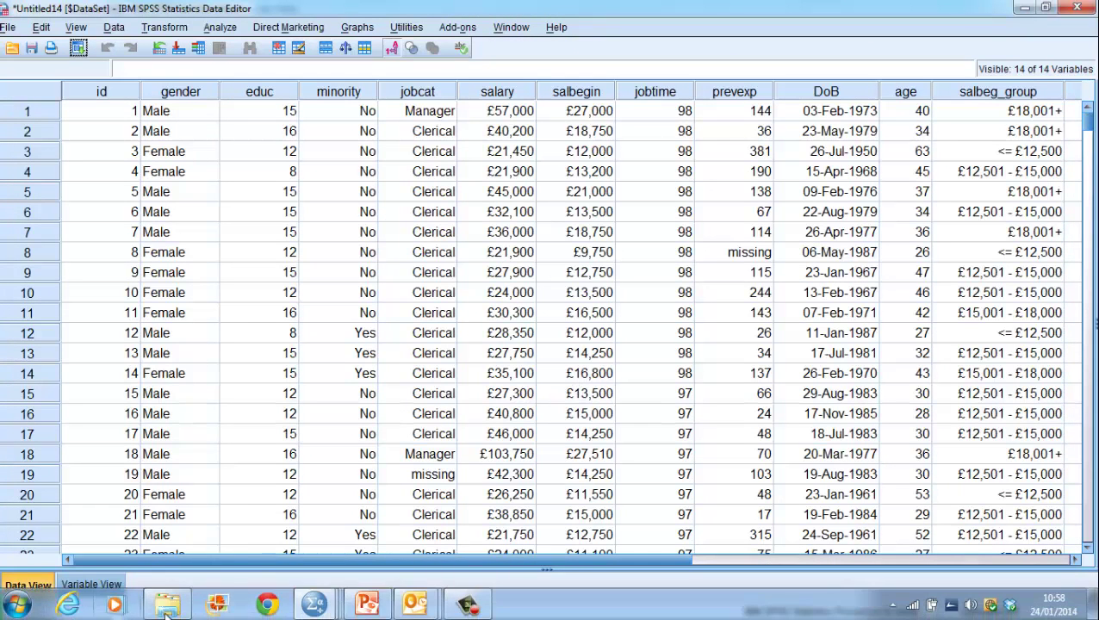
{"action": "mouse_move", "coordinate": [314, 601]}
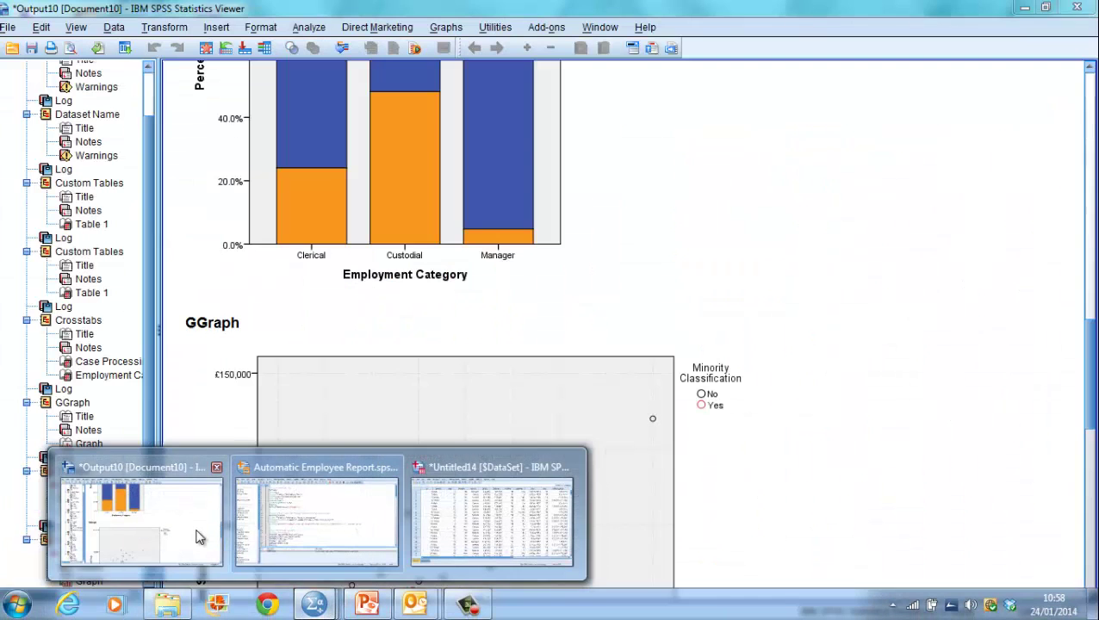
{"action": "left_click", "coordinate": [196, 537]}
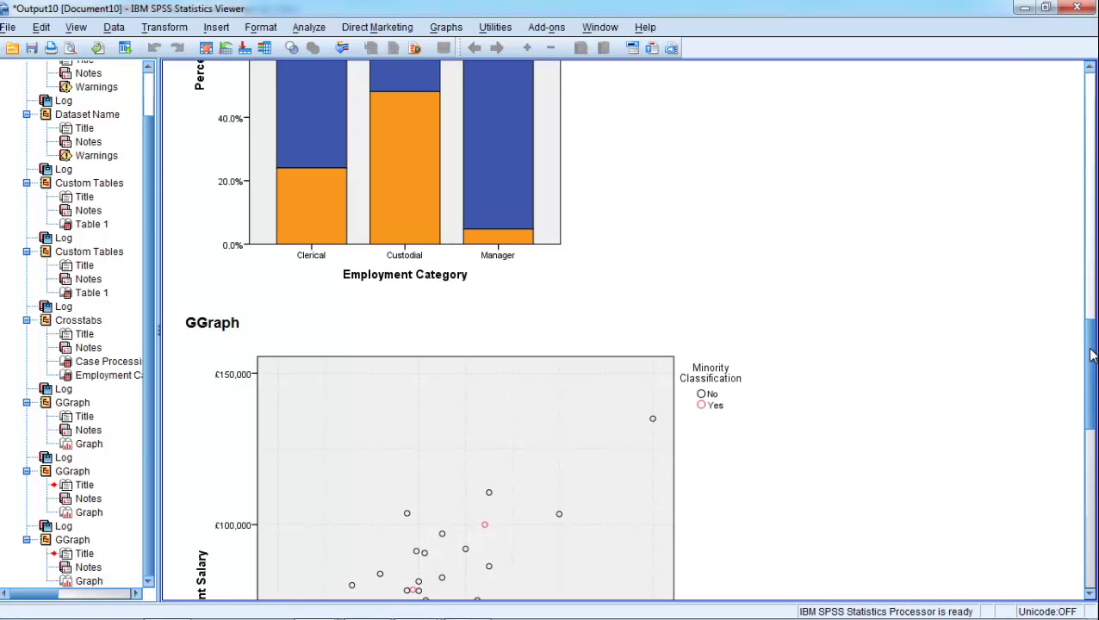
{"action": "scroll", "coordinate": [640, 330], "scroll_direction": "up", "scroll_amount": 5}
{"action": "left_click_drag", "start_coordinate": [1085, 289], "coordinate": [1081, 101]}
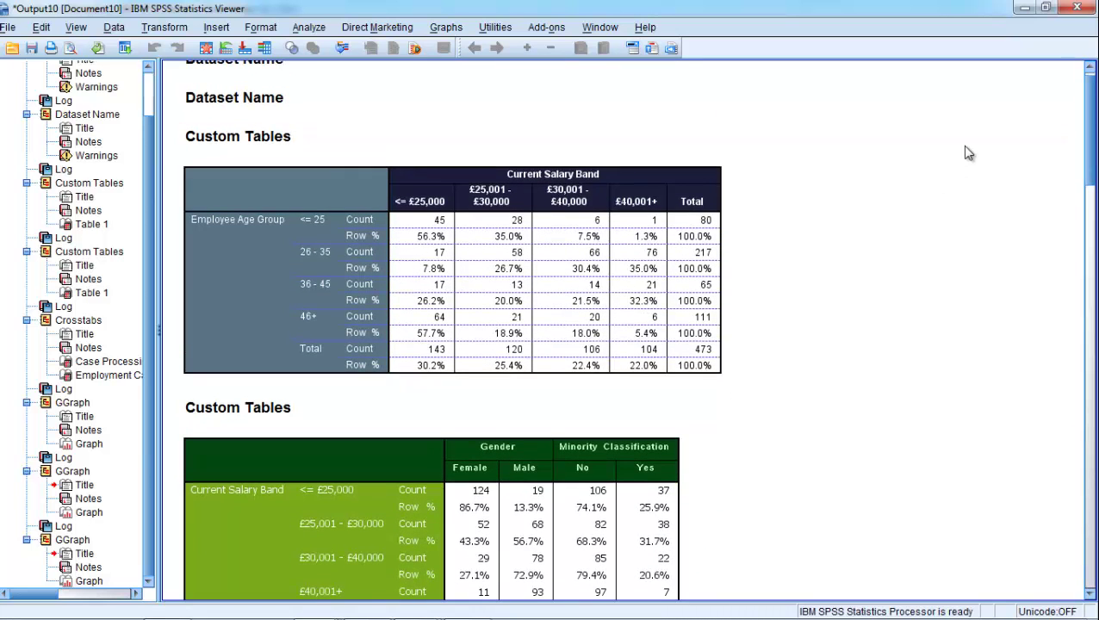
Export all output objects as a Word/RTF document to C:\Employee_Data\Employee_Report.doc, with the containing folder set to open.
{"action": "left_click", "coordinate": [7, 27]}
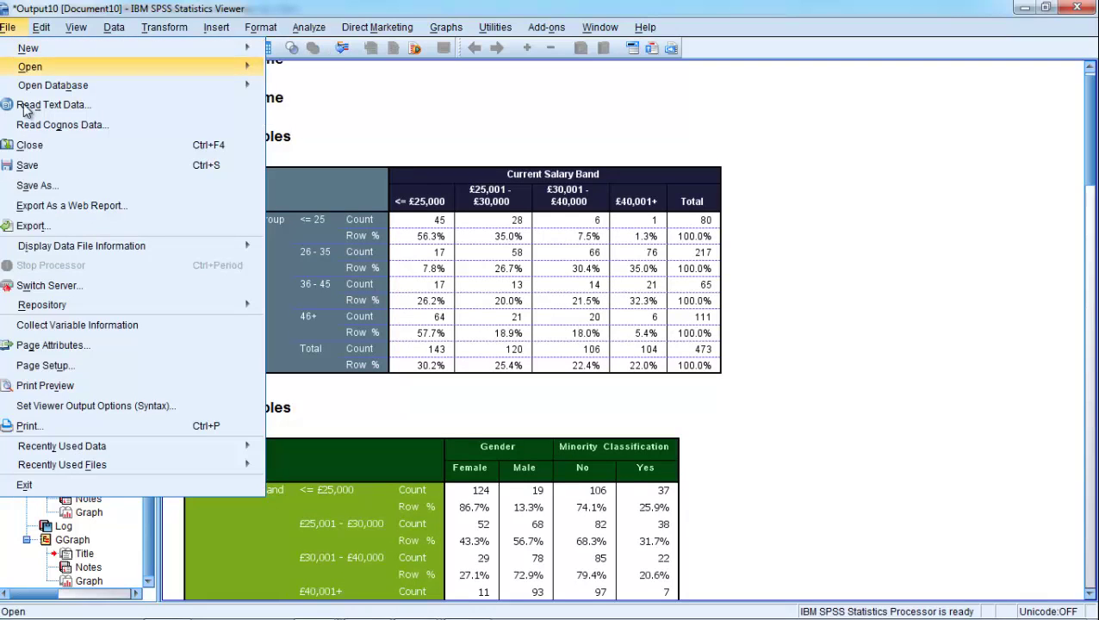
{"action": "left_click", "coordinate": [26, 228]}
{"action": "left_click", "coordinate": [304, 142]}
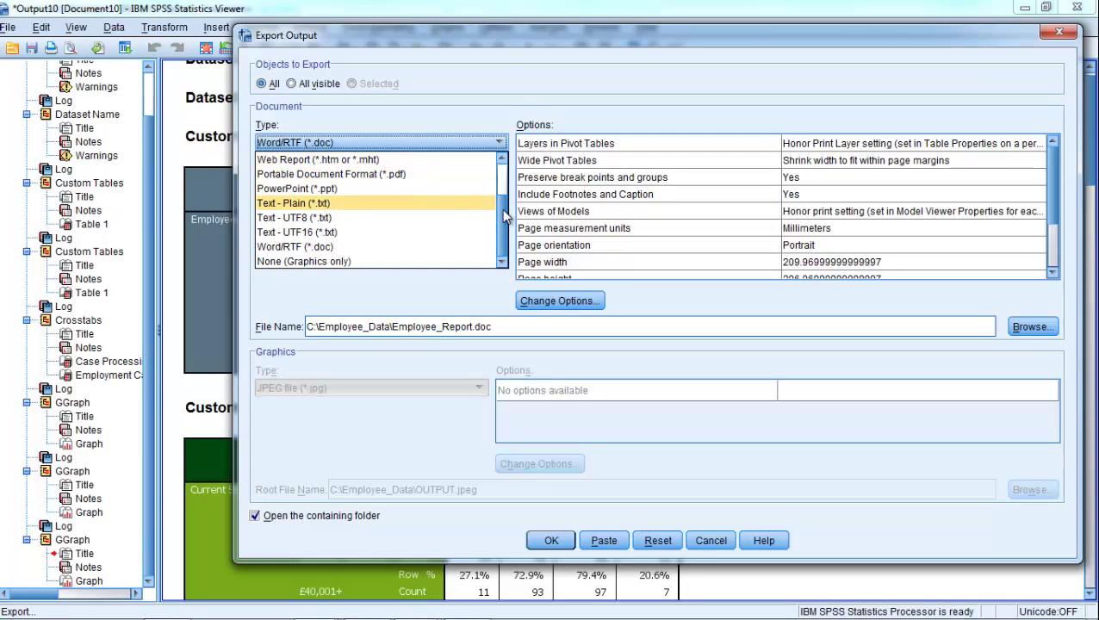
{"action": "scroll", "coordinate": [507, 171], "scroll_direction": "up", "scroll_amount": 2}
{"action": "scroll", "coordinate": [507, 170], "scroll_direction": "down", "scroll_amount": 2}
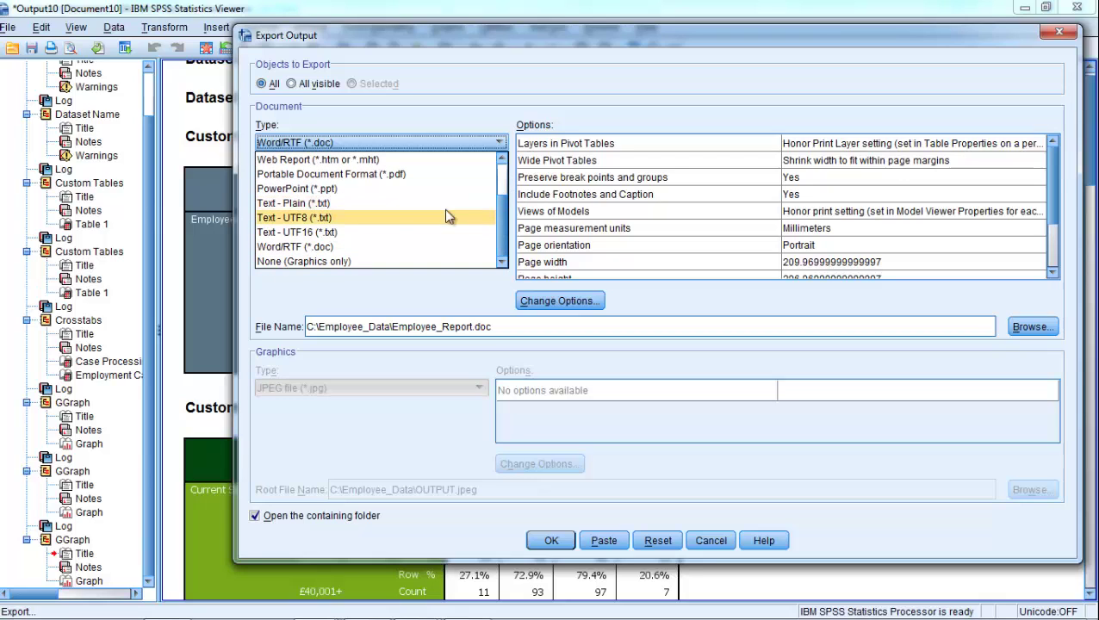
{"action": "left_click", "coordinate": [323, 247]}
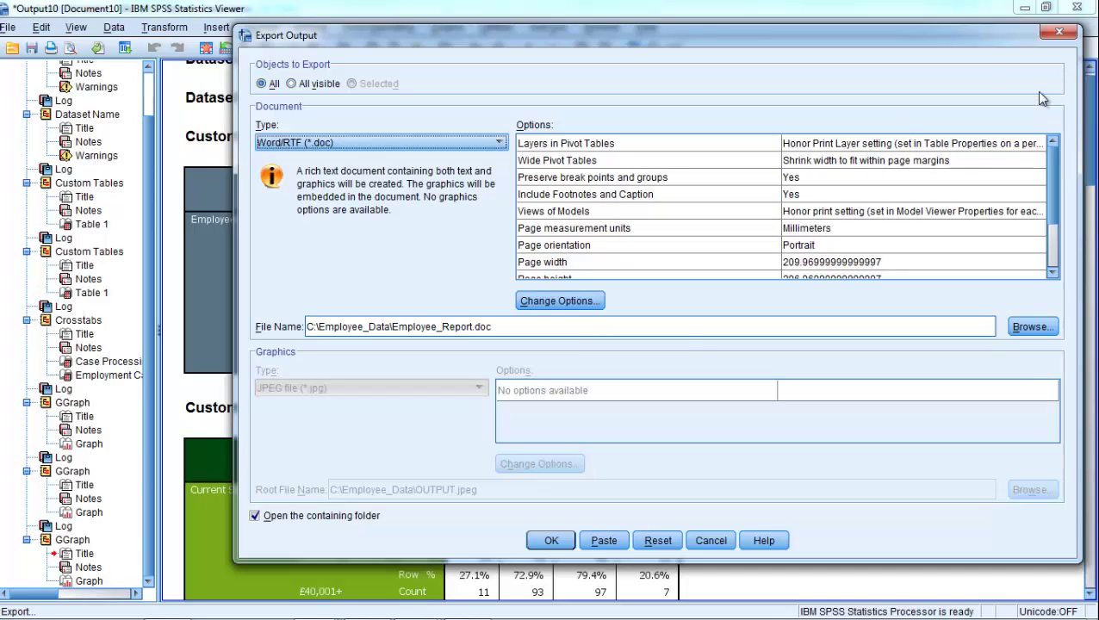
{"action": "left_click", "coordinate": [548, 542]}
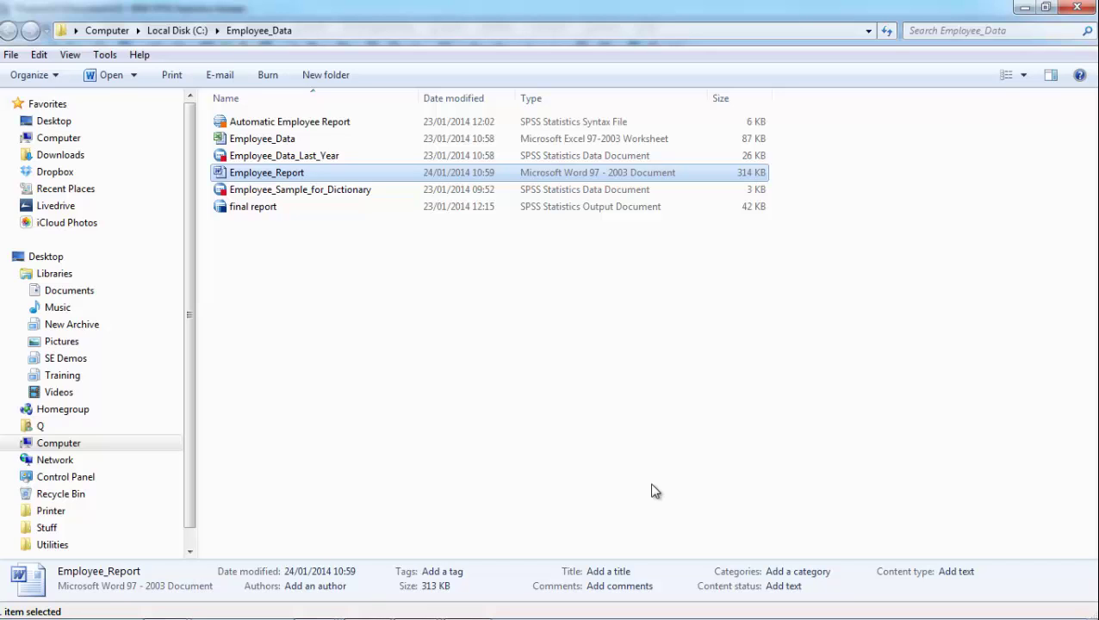
Open the exported Employee_Report document in Microsoft Word from the Employee_Data folder and look through its pages.
{"action": "double_click", "coordinate": [295, 175]}
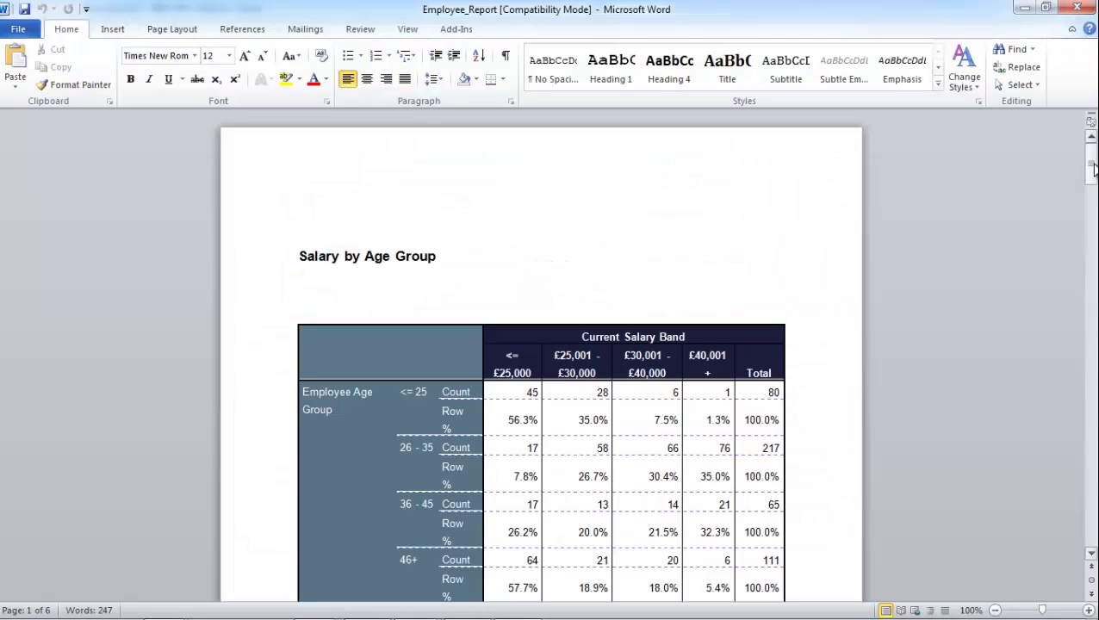
{"action": "left_click_drag", "start_coordinate": [1095, 169], "coordinate": [1059, 162]}
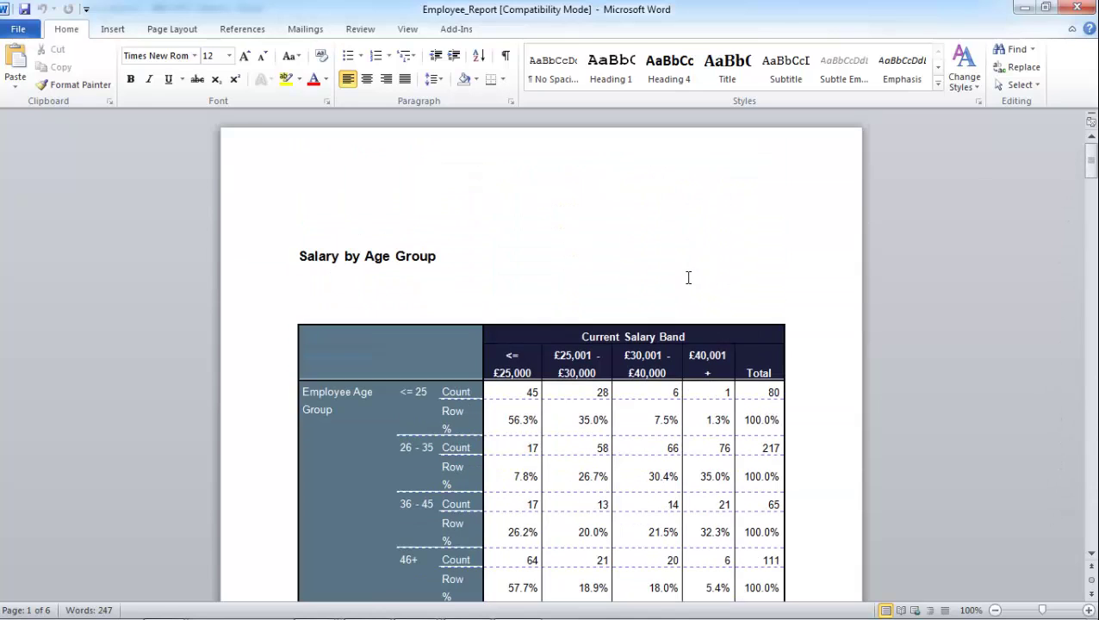